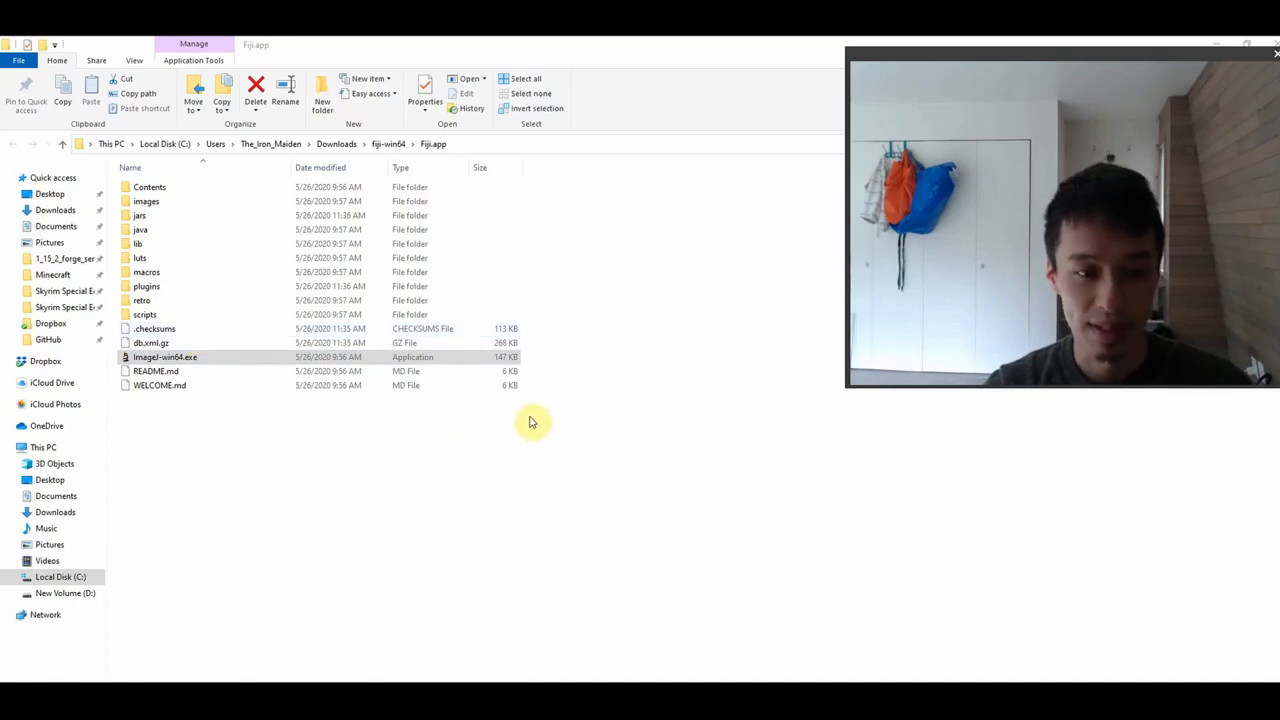
Launch ImageJ-win64.exe from the Fiji.app folder and import the HDF5 file vj_ofc_imageactivate_02_200_006_sima_mc.h5.
double_click(167, 362)
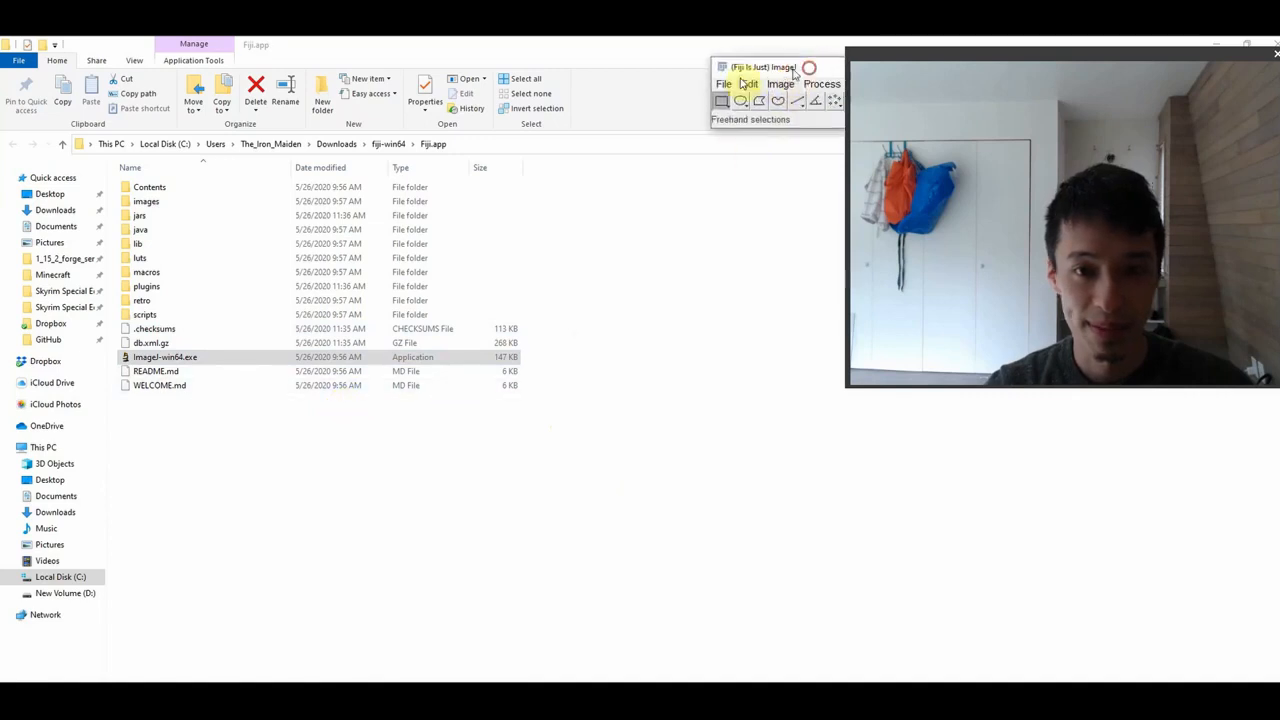
left_click_drag(795, 73, 500, 174)
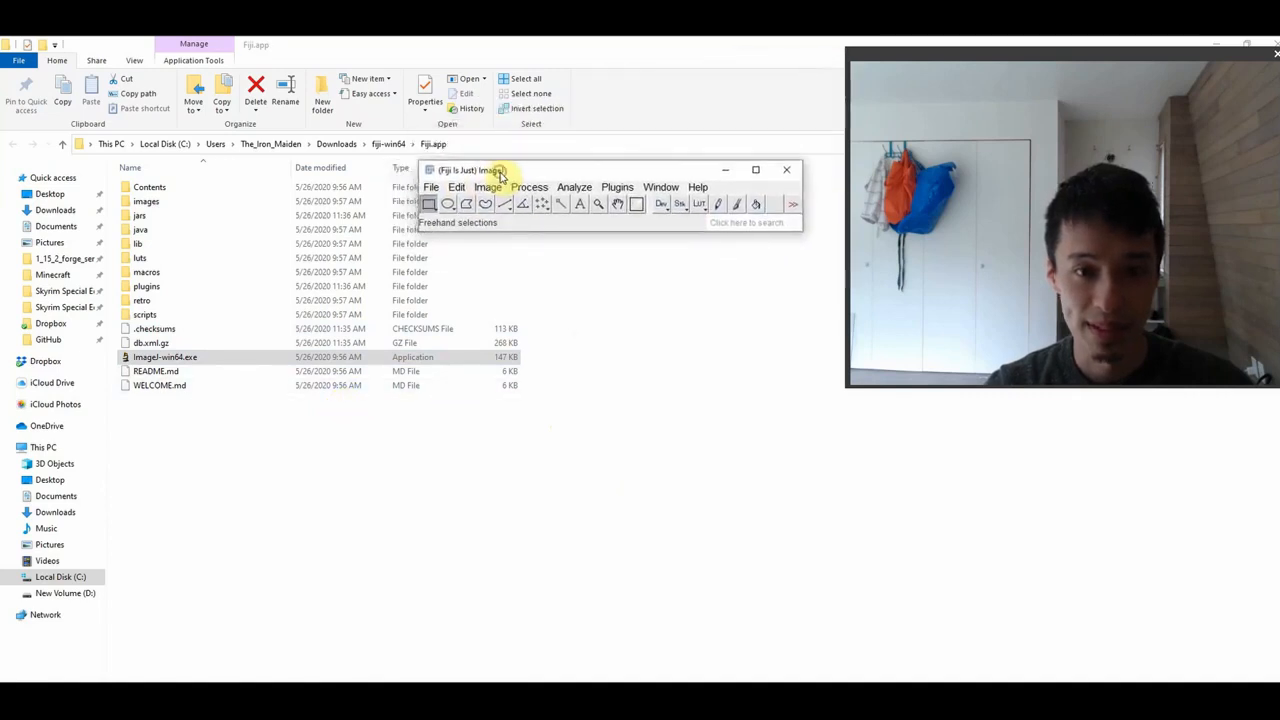
left_click(433, 188)
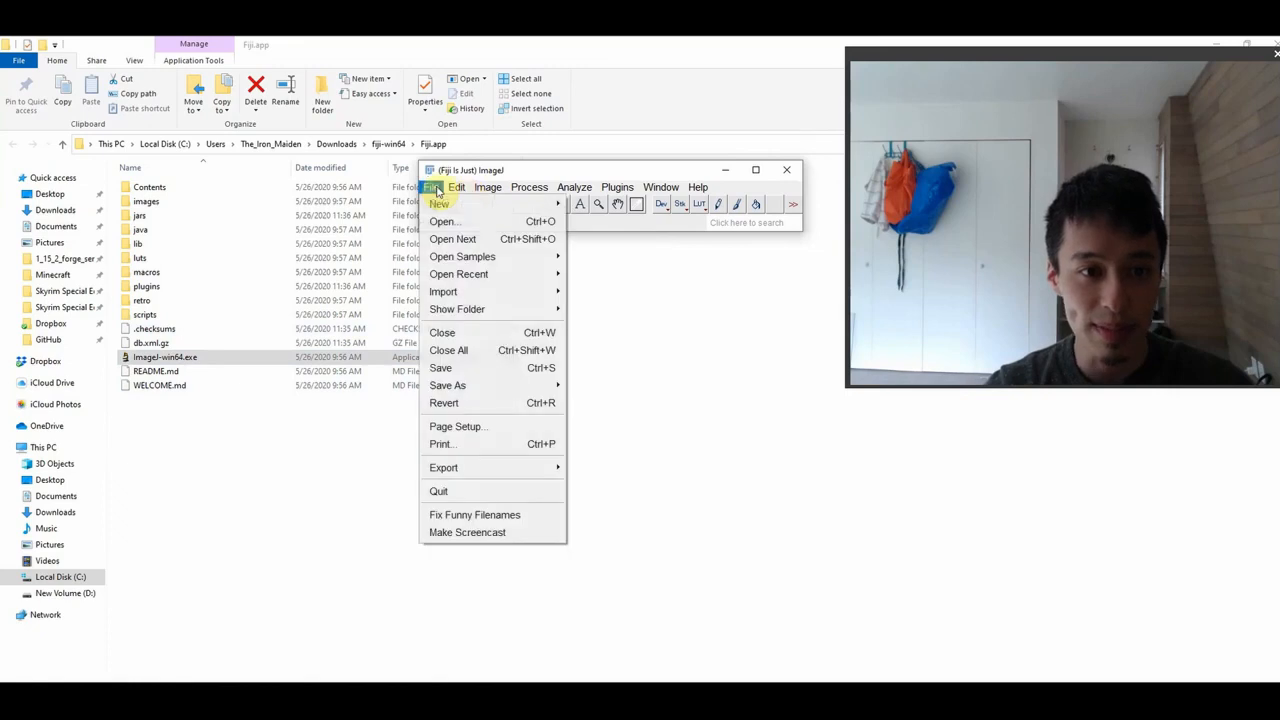
mouse_move(459, 297)
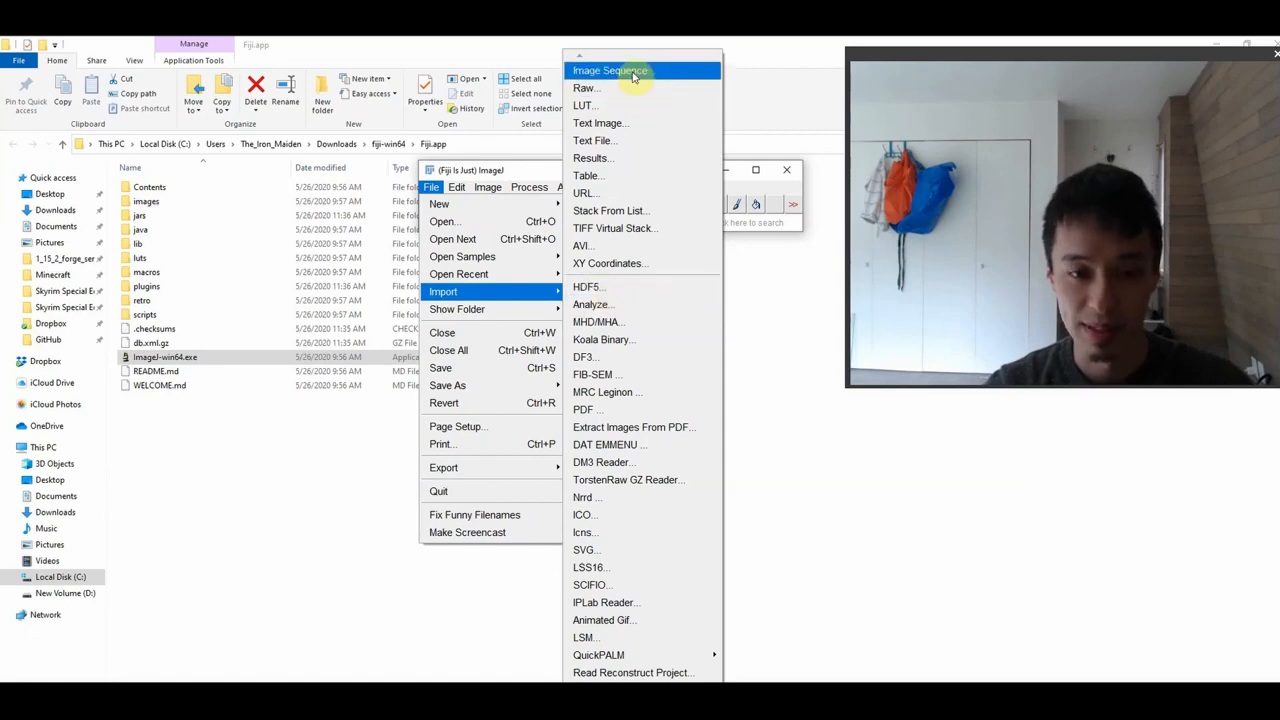
left_click(600, 288)
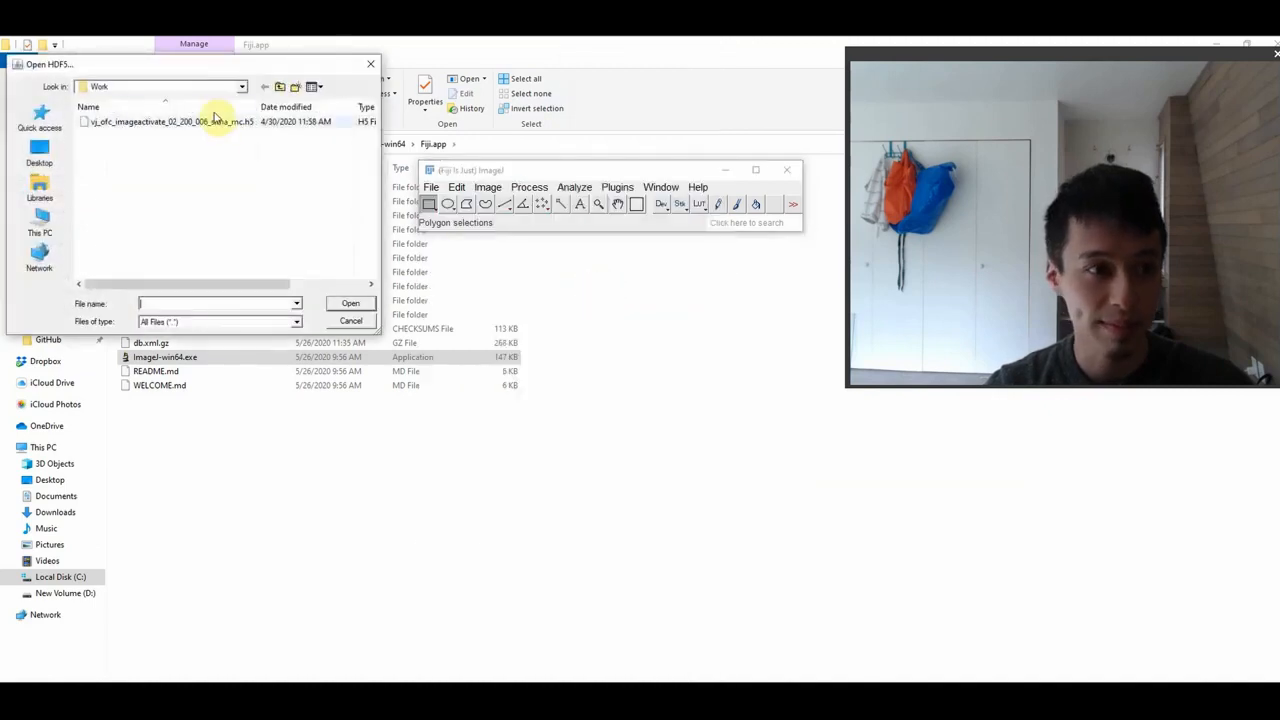
left_click(171, 124)
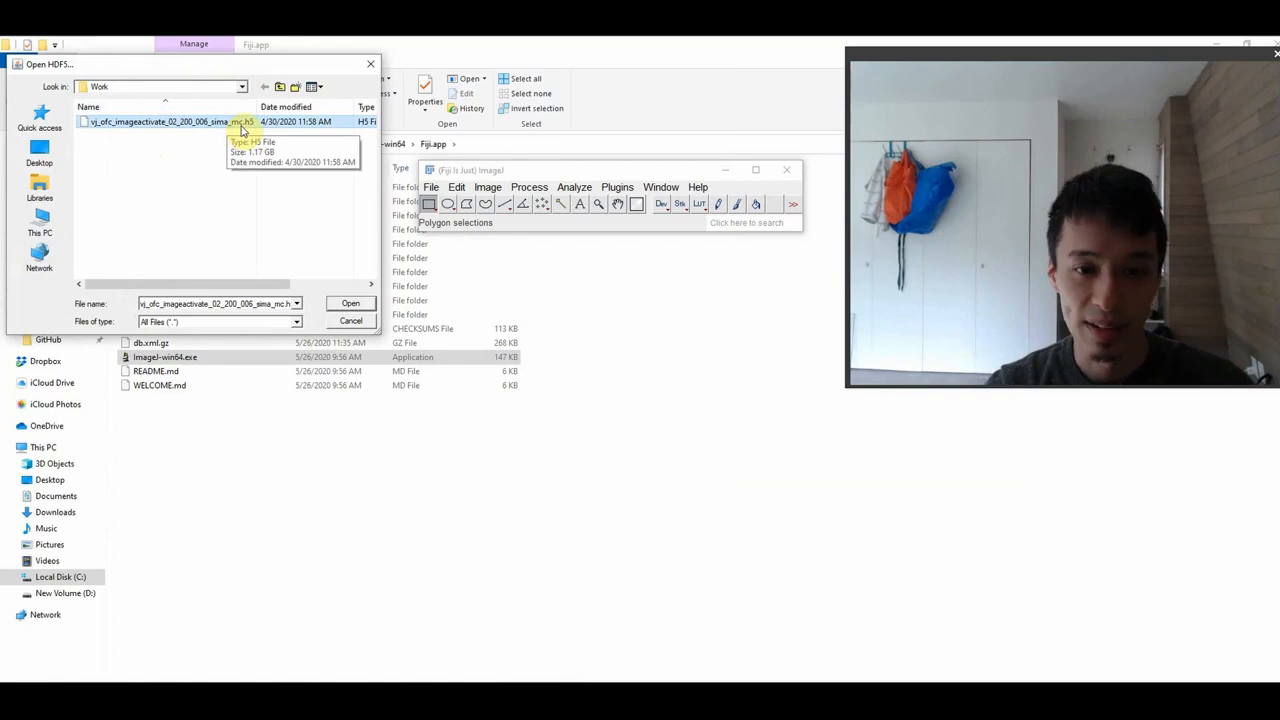
double_click(150, 122)
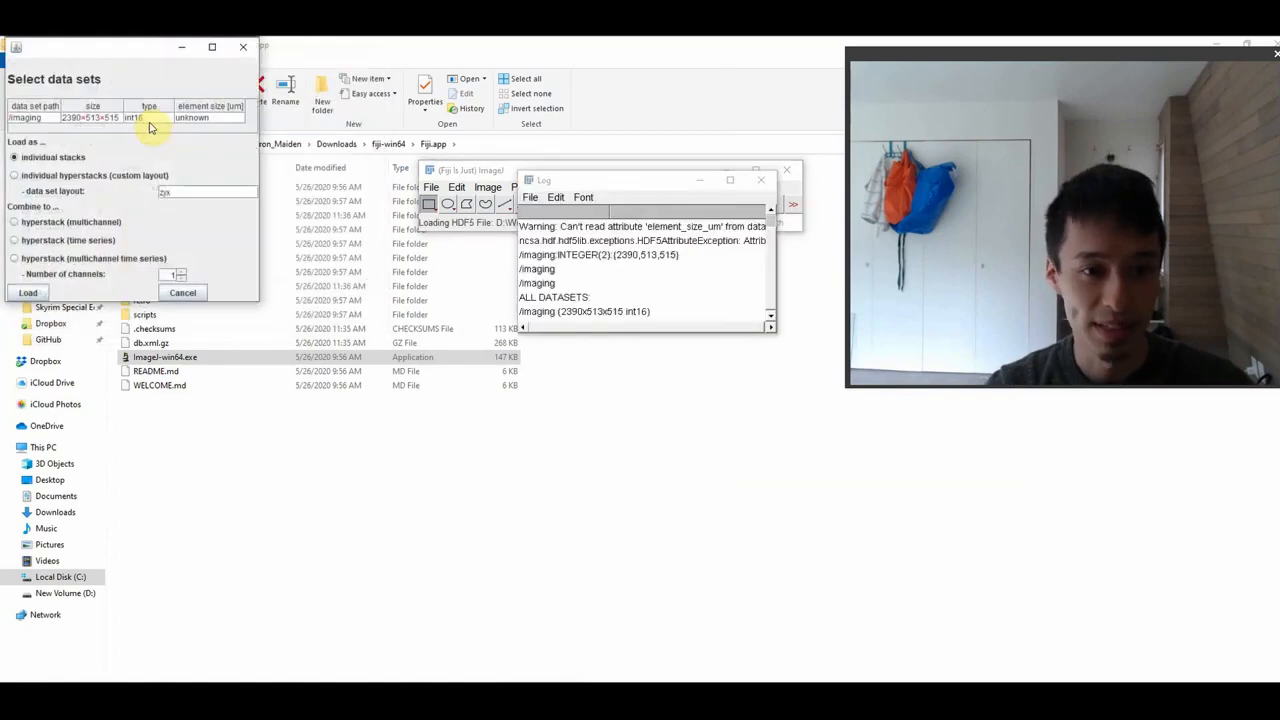
Load the /imaging data set as individual stacks and close the Log windows.
left_click_drag(108, 47, 303, 132)
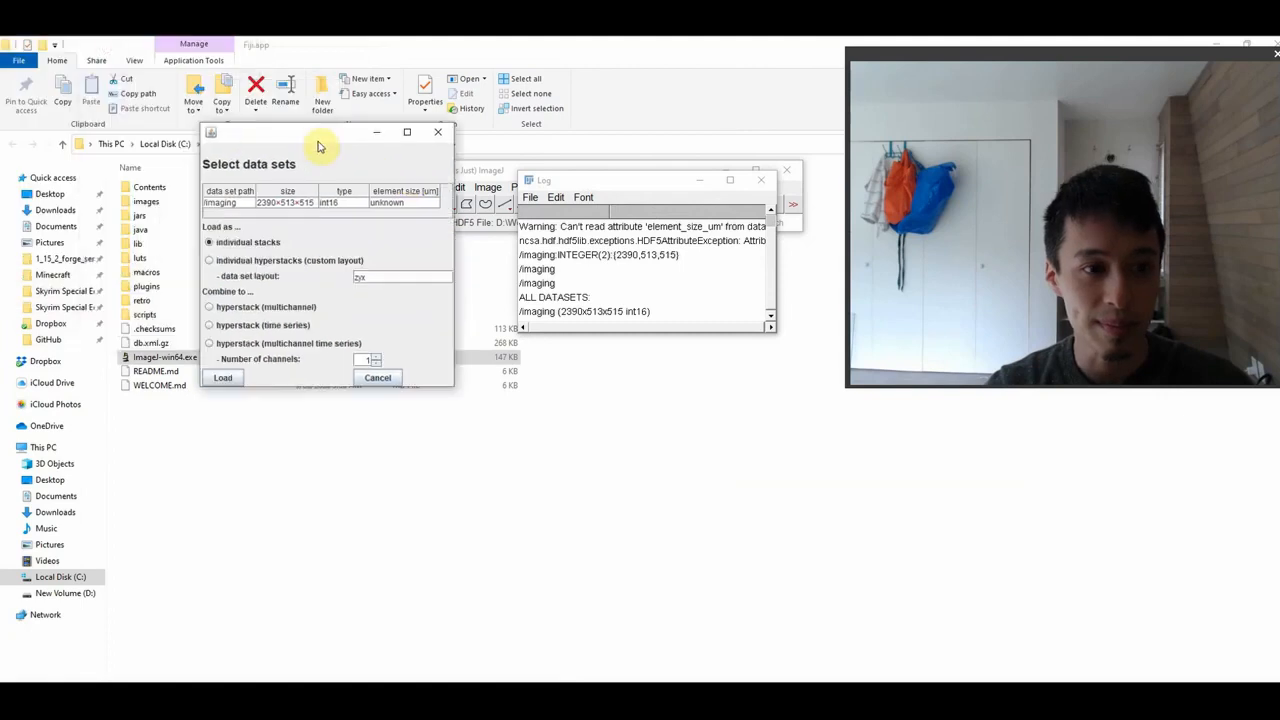
left_click(636, 190)
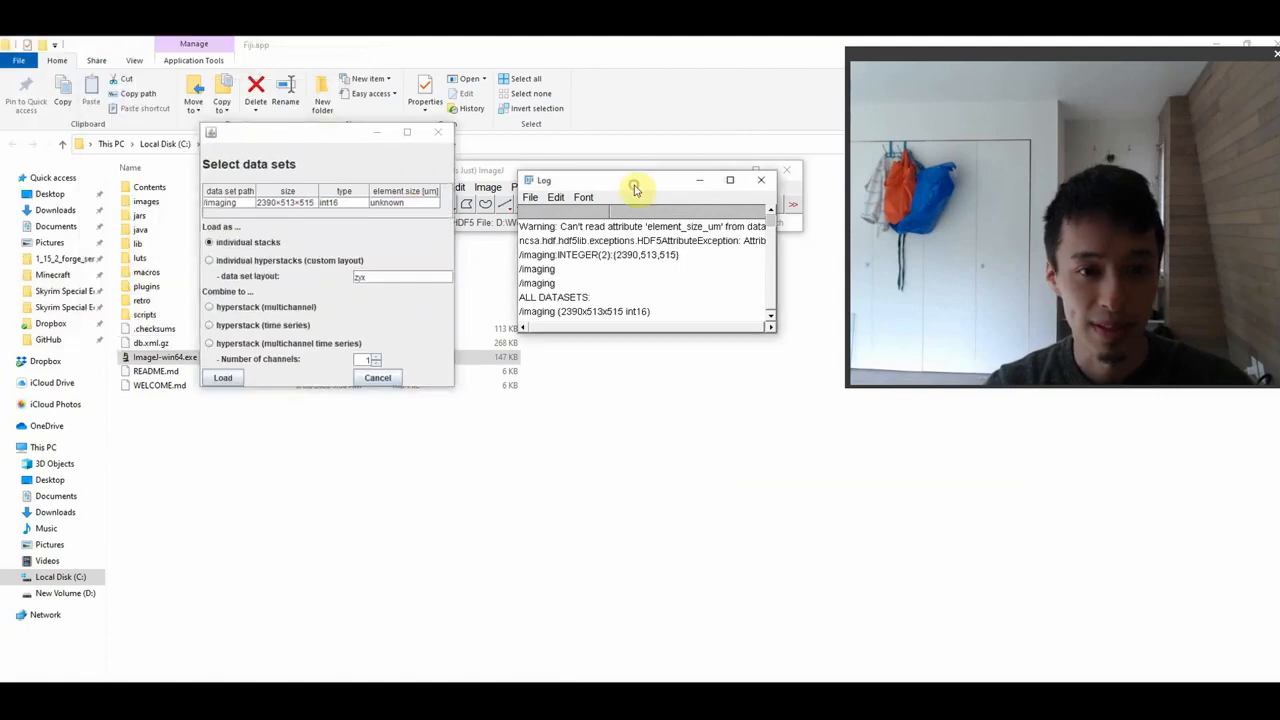
left_click(764, 183)
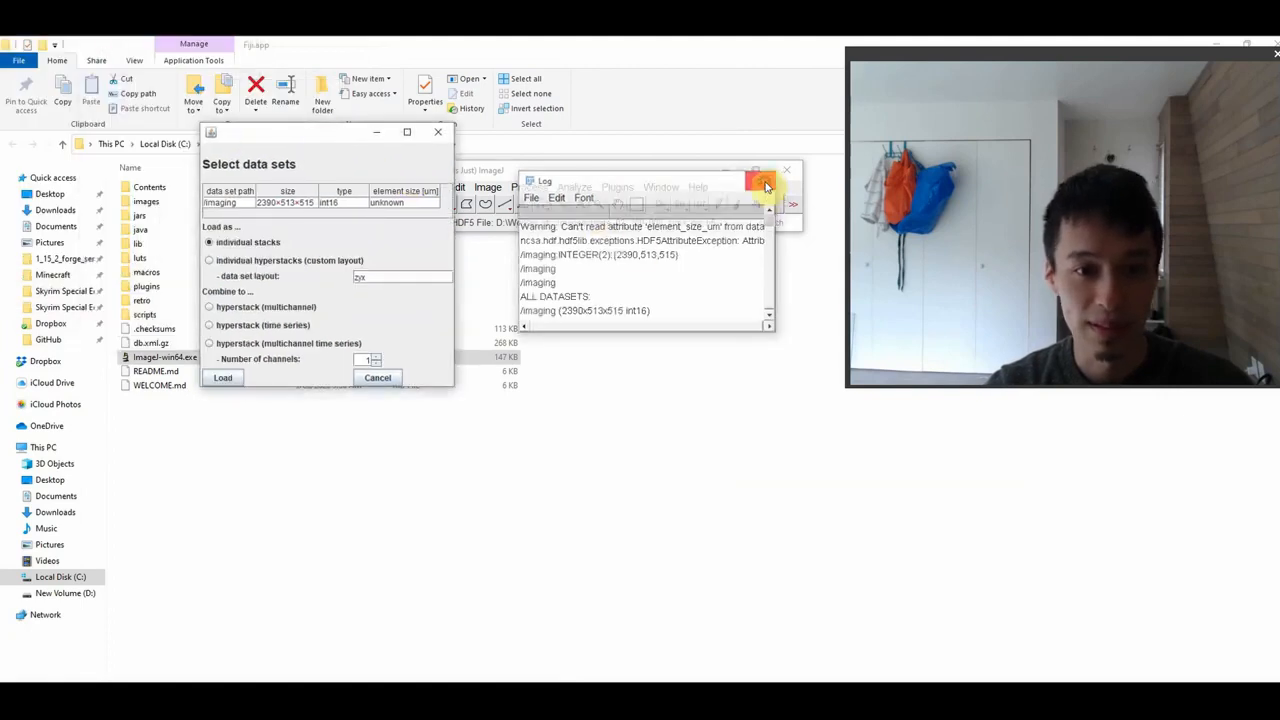
left_click(230, 202)
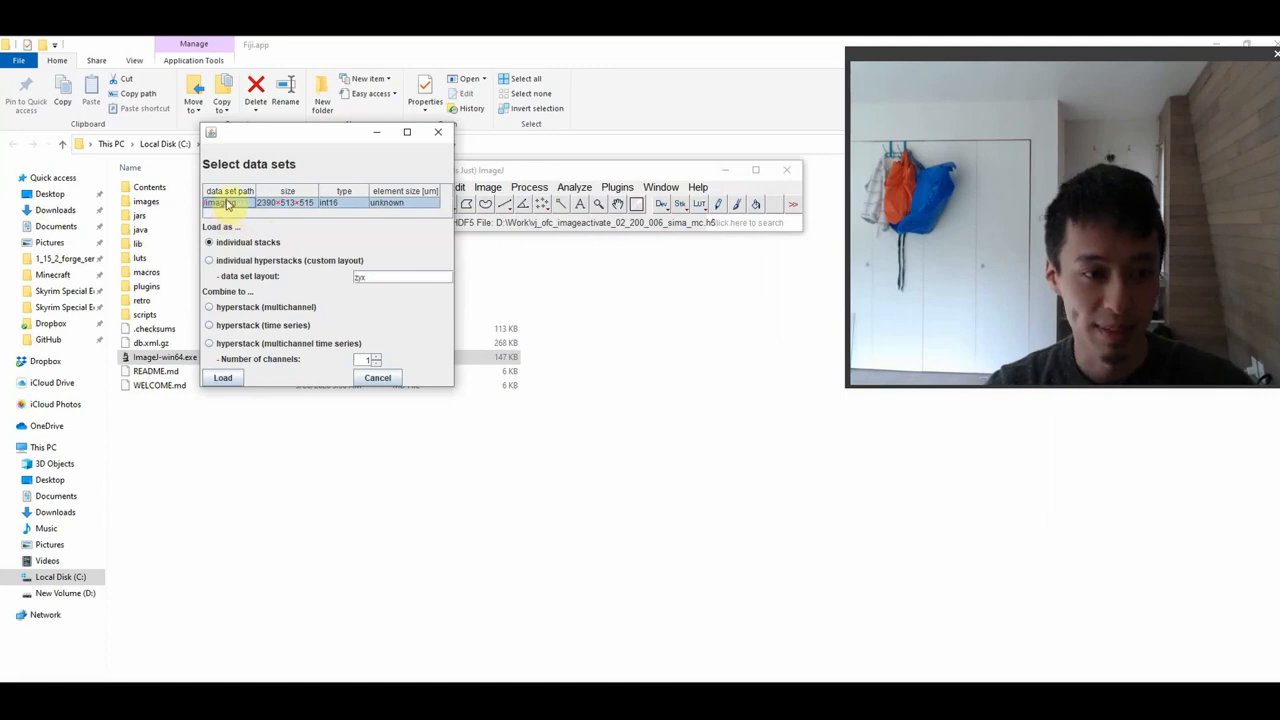
left_click(220, 379)
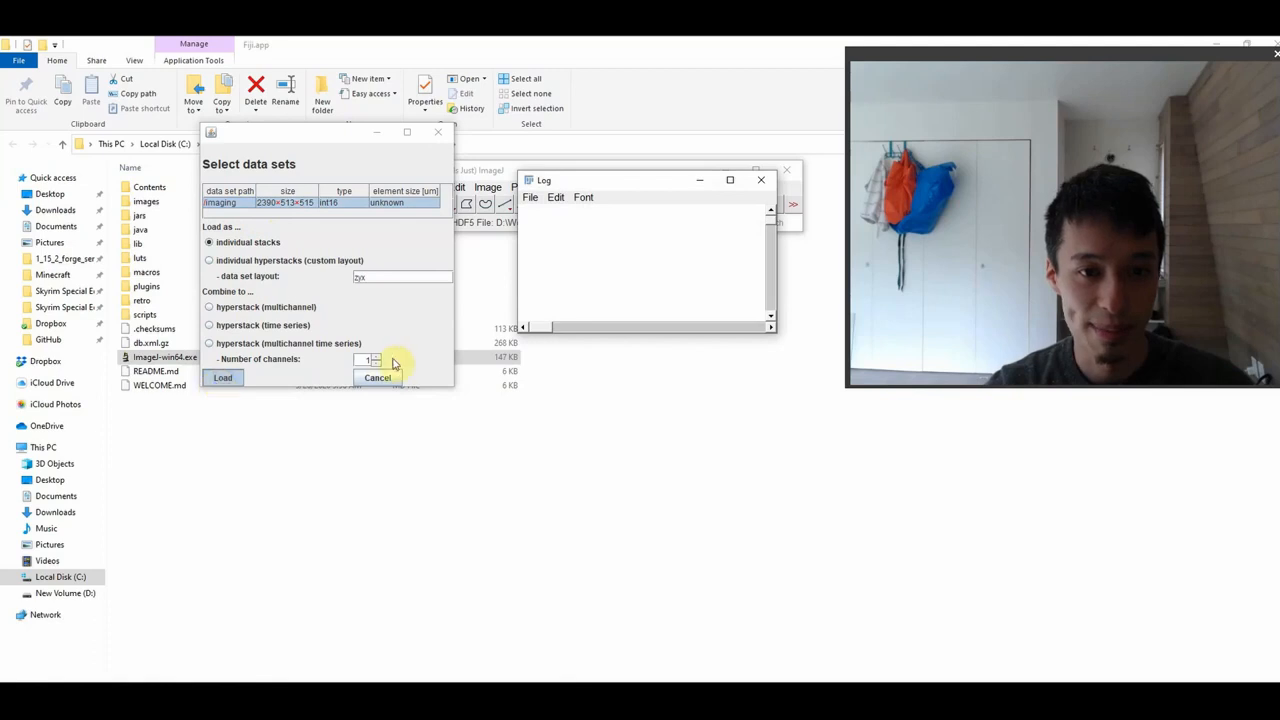
left_click_drag(561, 152, 558, 250)
left_click(640, 182)
left_click(761, 180)
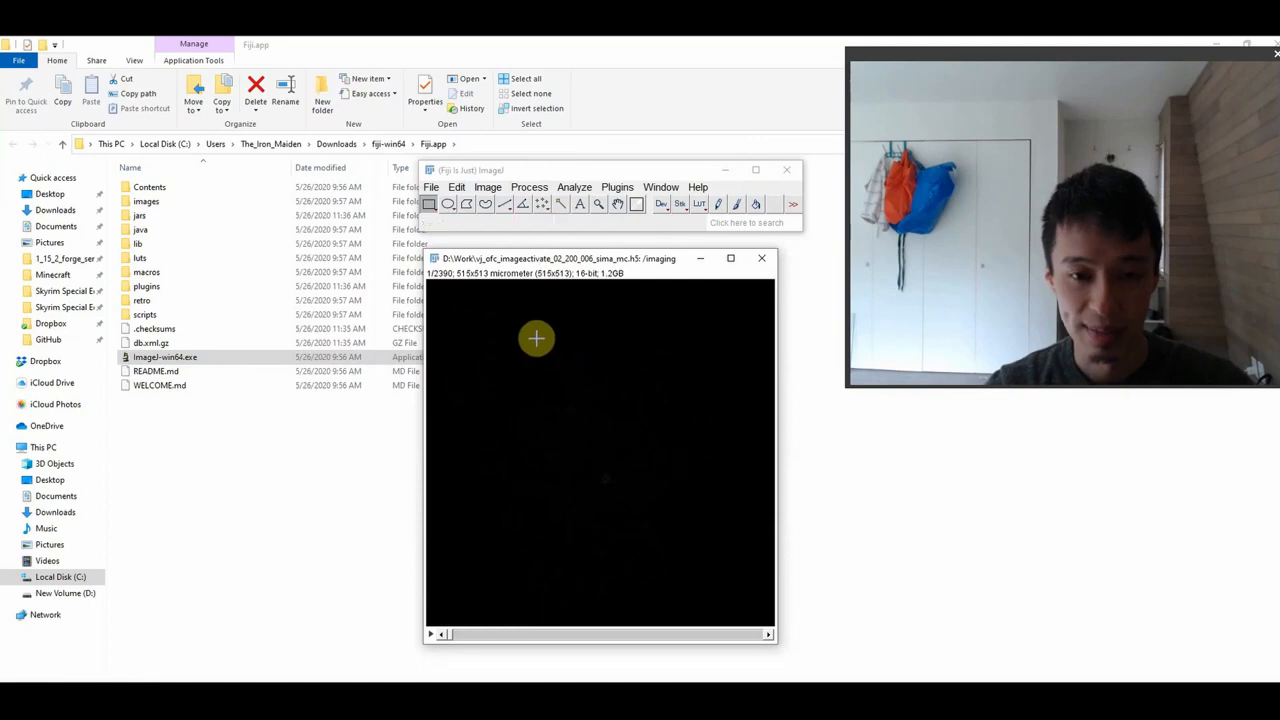
Brighten the imaging stack by lowering its display maximum to about 700 with the Brightness/Contrast adjustment.
left_click(532, 188)
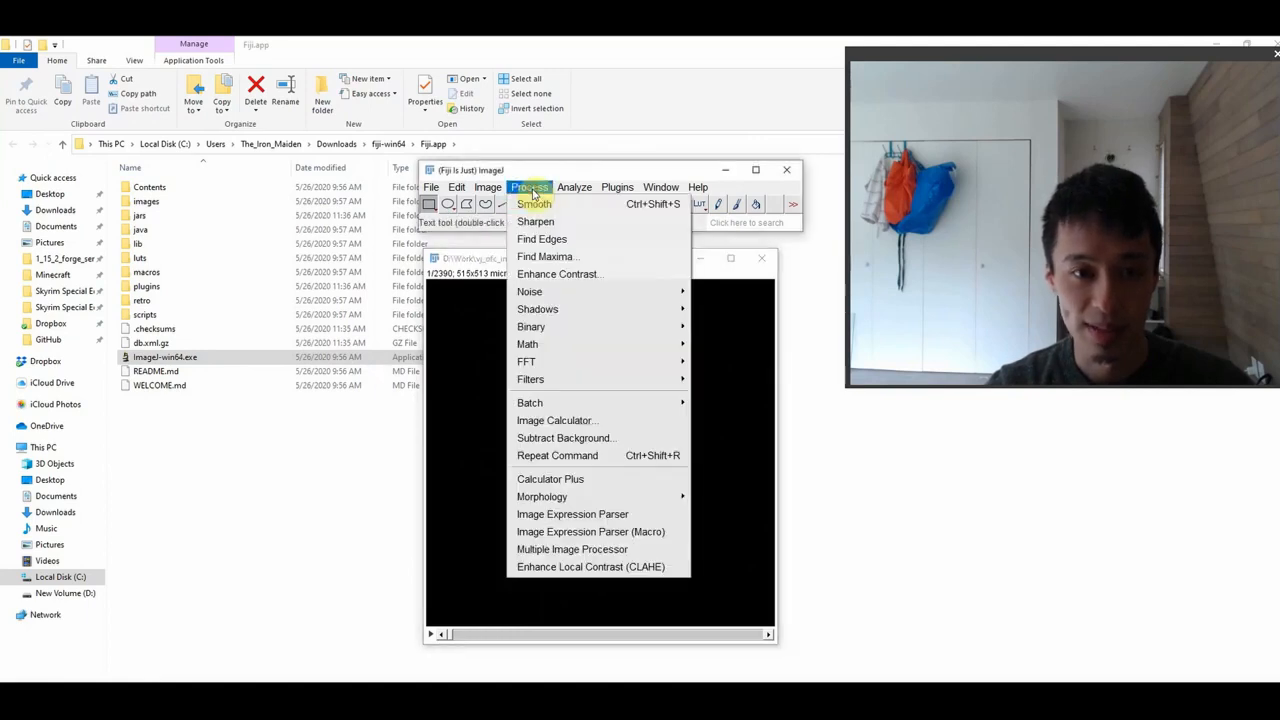
mouse_move(488, 188)
mouse_move(495, 227)
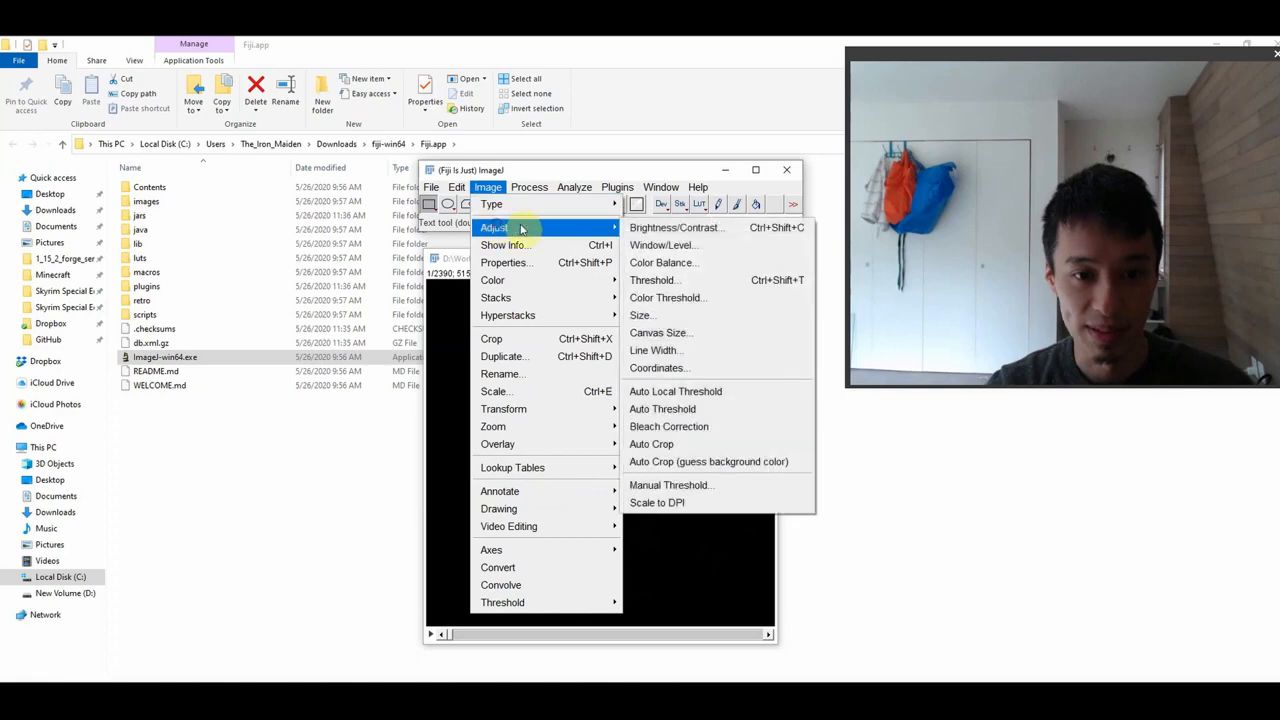
left_click(664, 230)
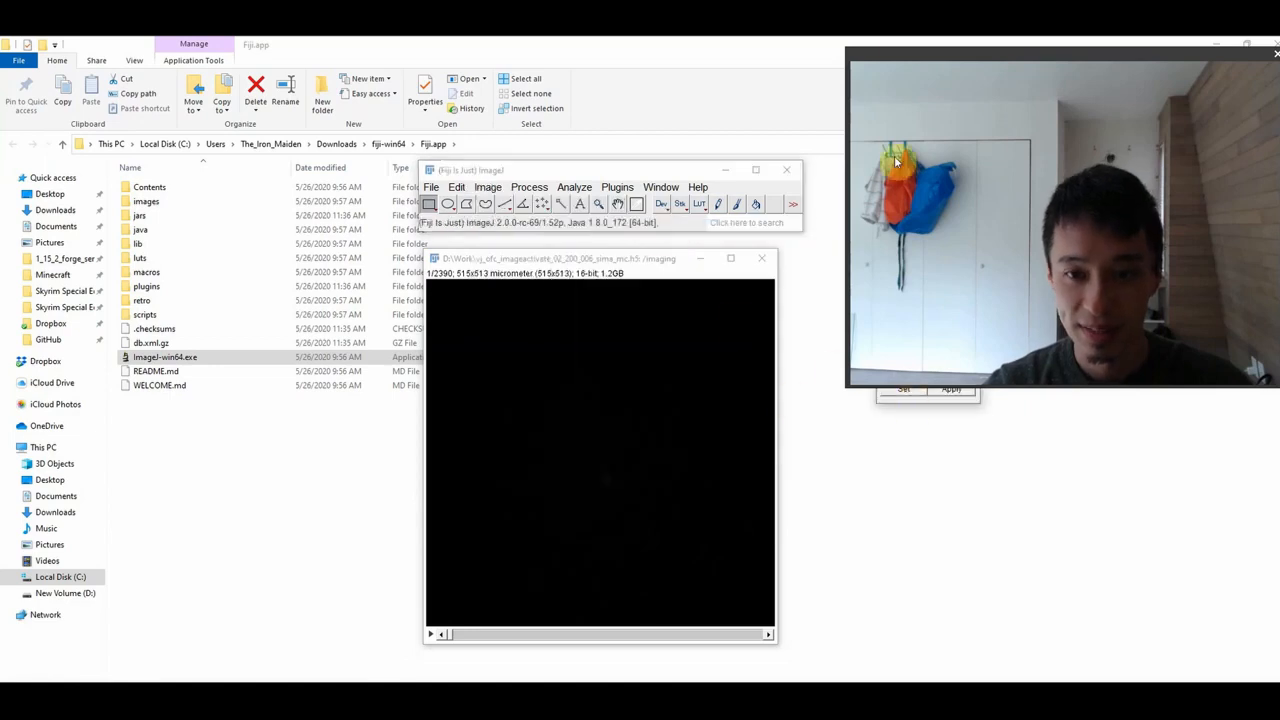
left_click_drag(894, 57, 903, 405)
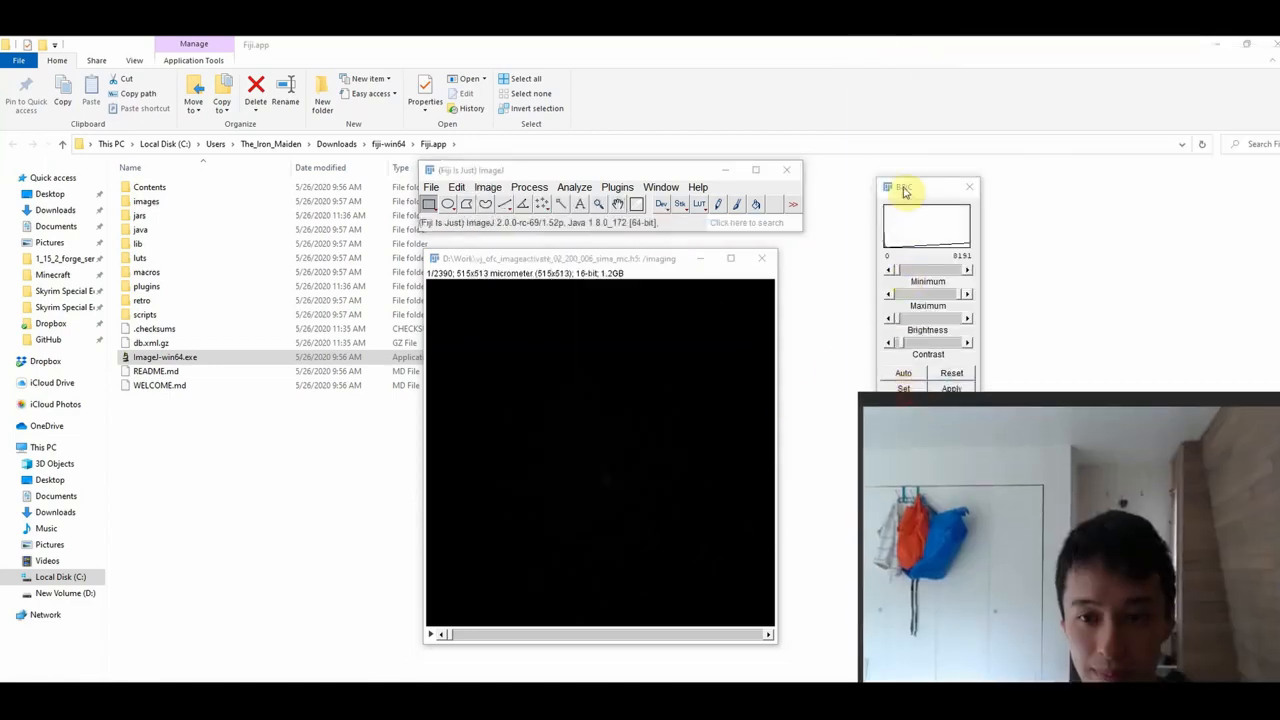
left_click_drag(903, 189, 852, 141)
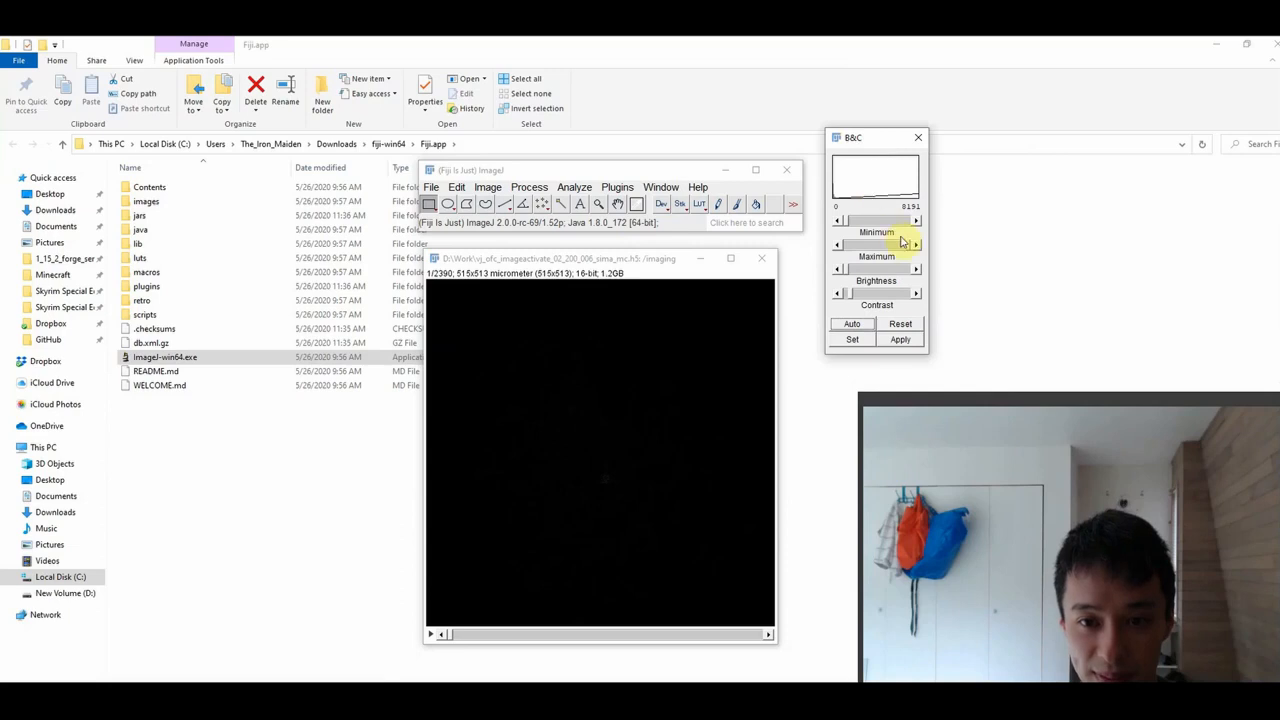
left_click(690, 262)
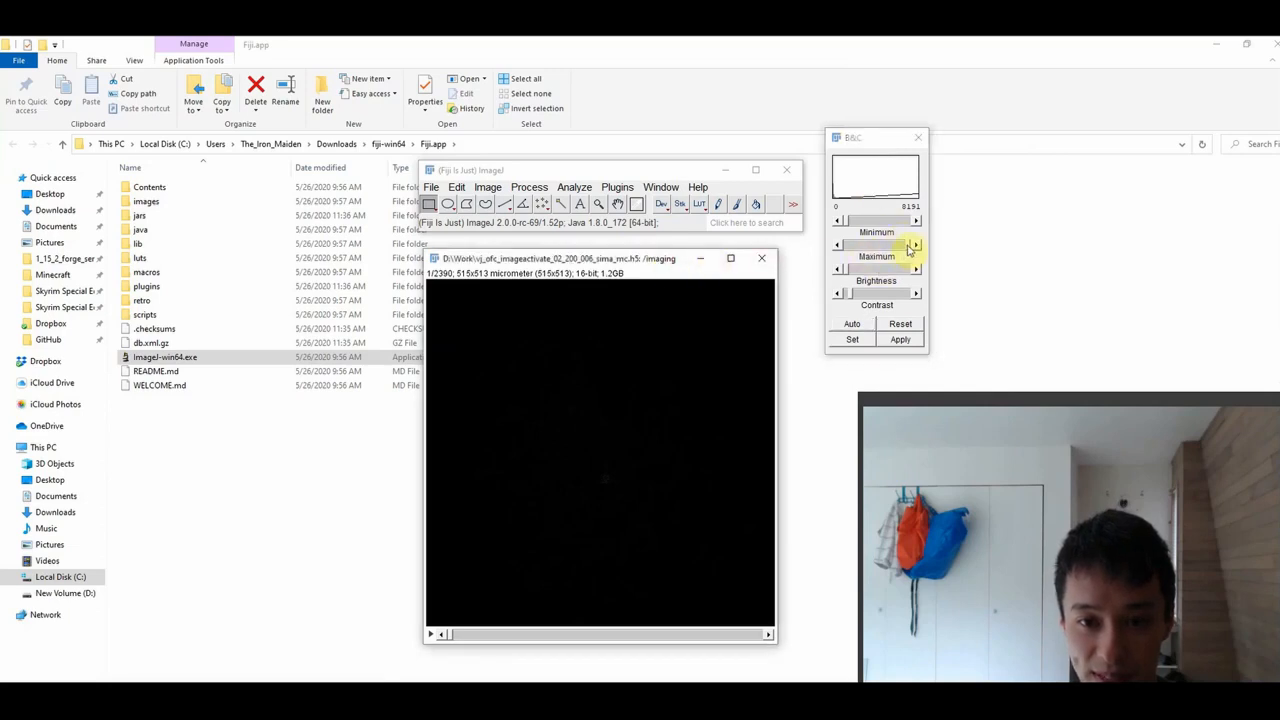
left_click_drag(910, 248, 889, 251)
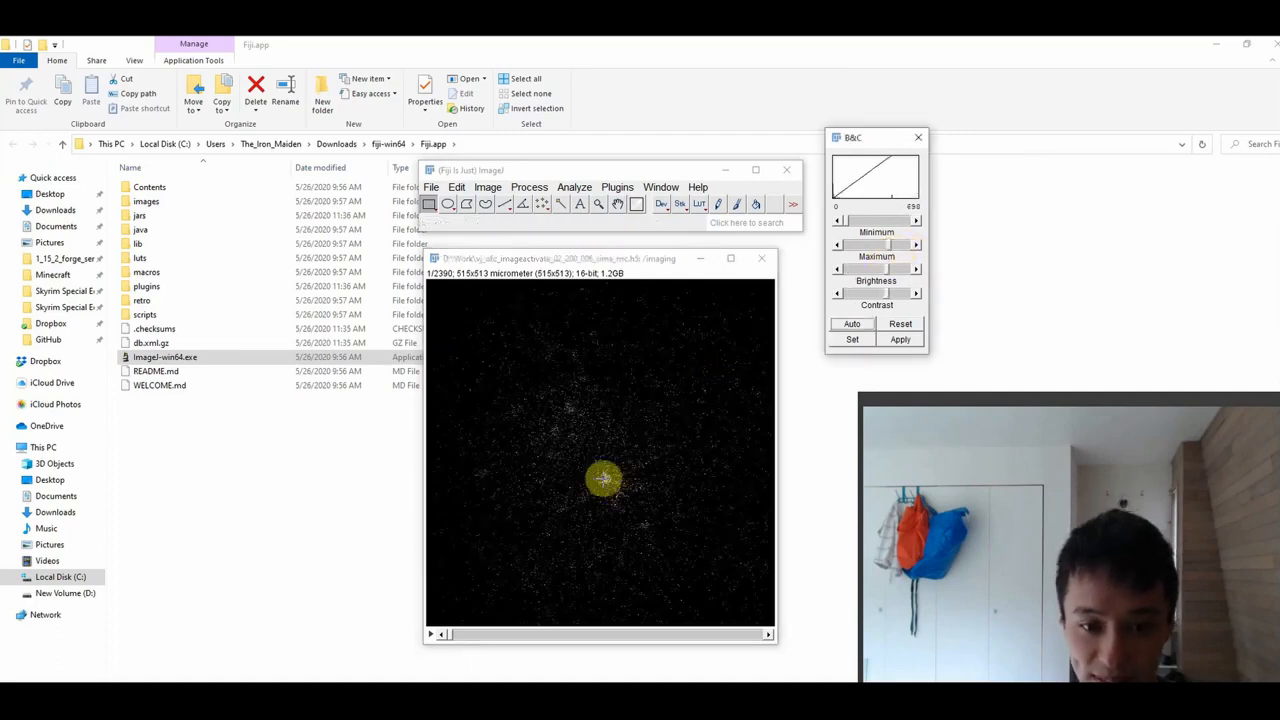
mouse_move(449, 634)
left_mouse_down()
mouse_move(542, 647)
mouse_move(723, 640)
mouse_move(449, 634)
left_mouse_up()
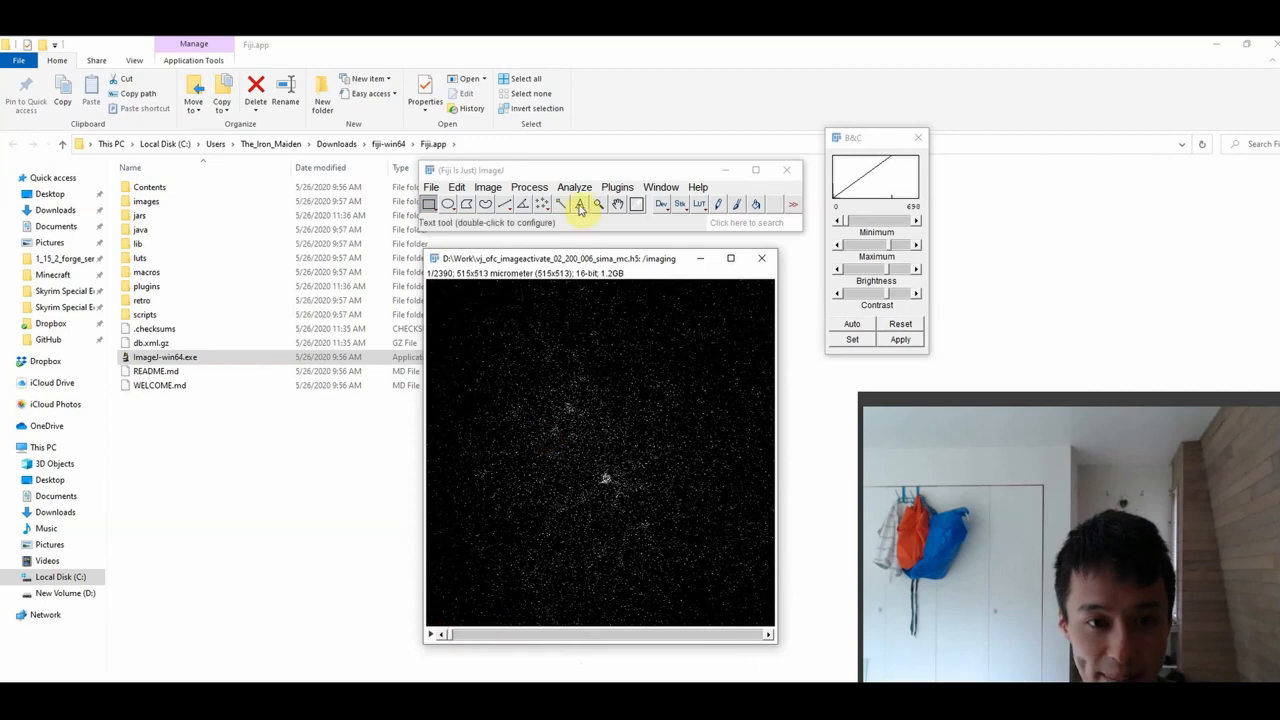
Create a Standard Deviation Z projection of the imaging stack over slices 1 to 2390.
left_click(548, 172)
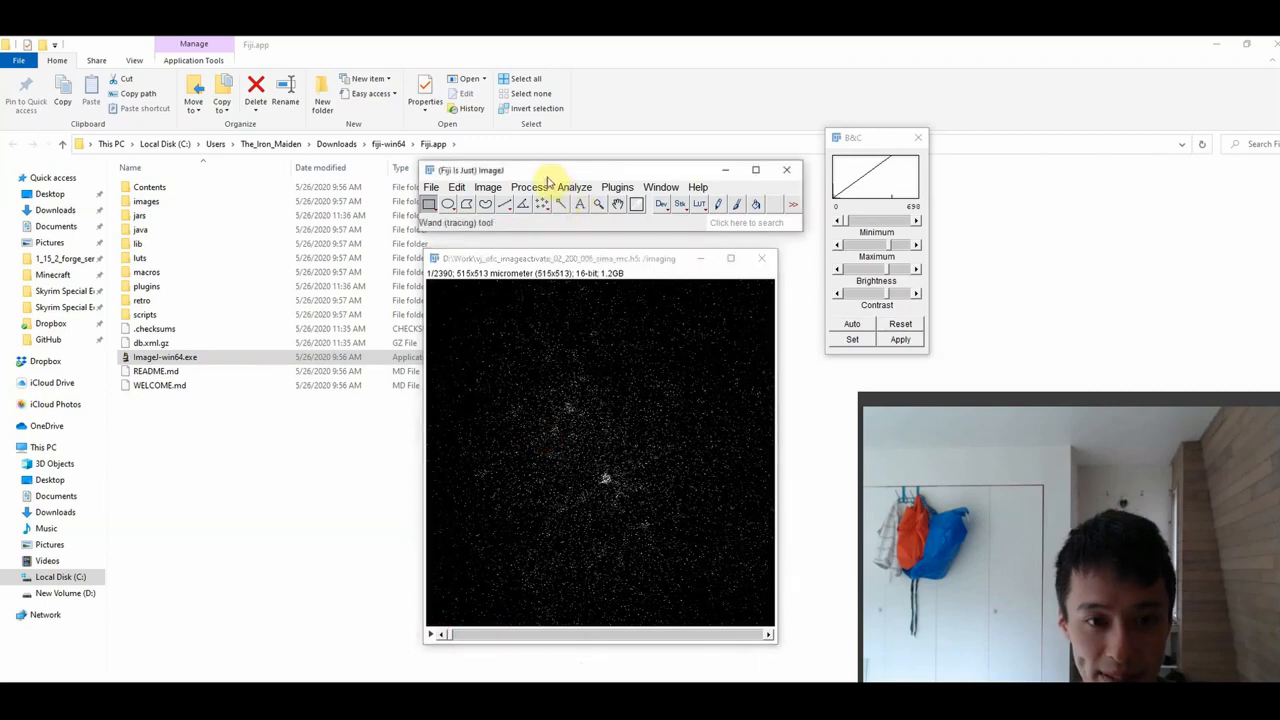
left_click(487, 188)
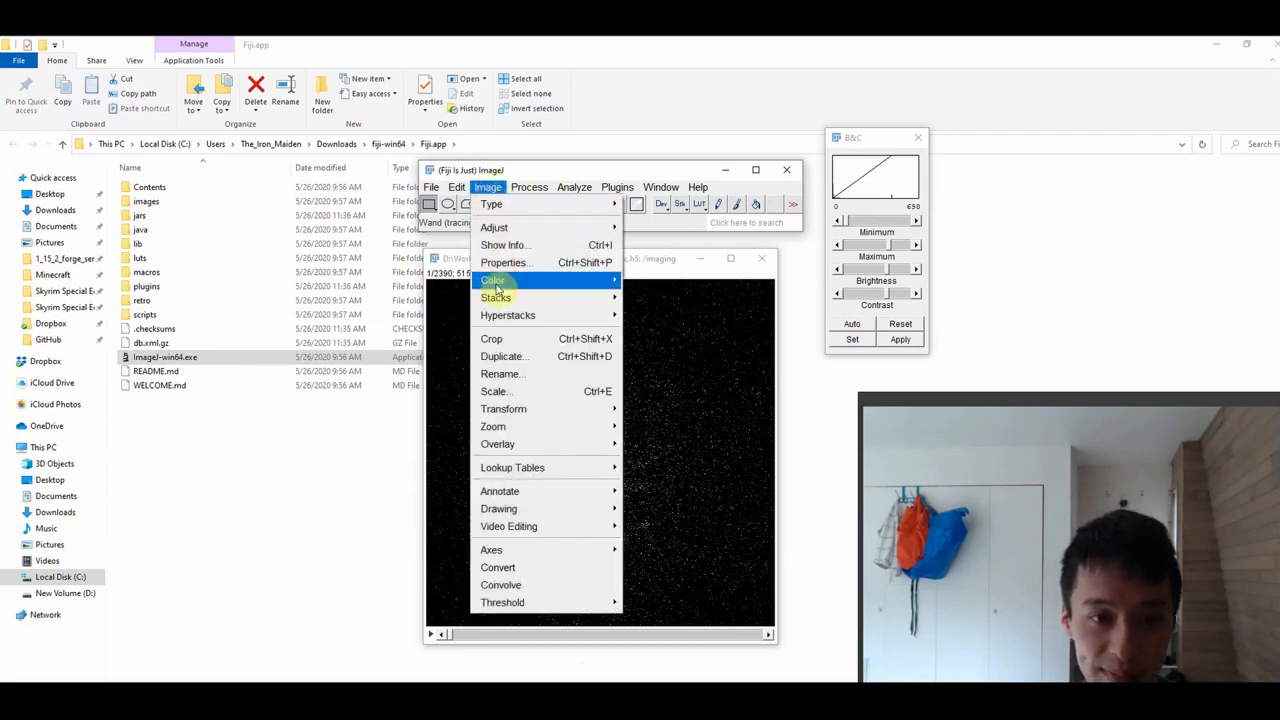
mouse_move(492, 297)
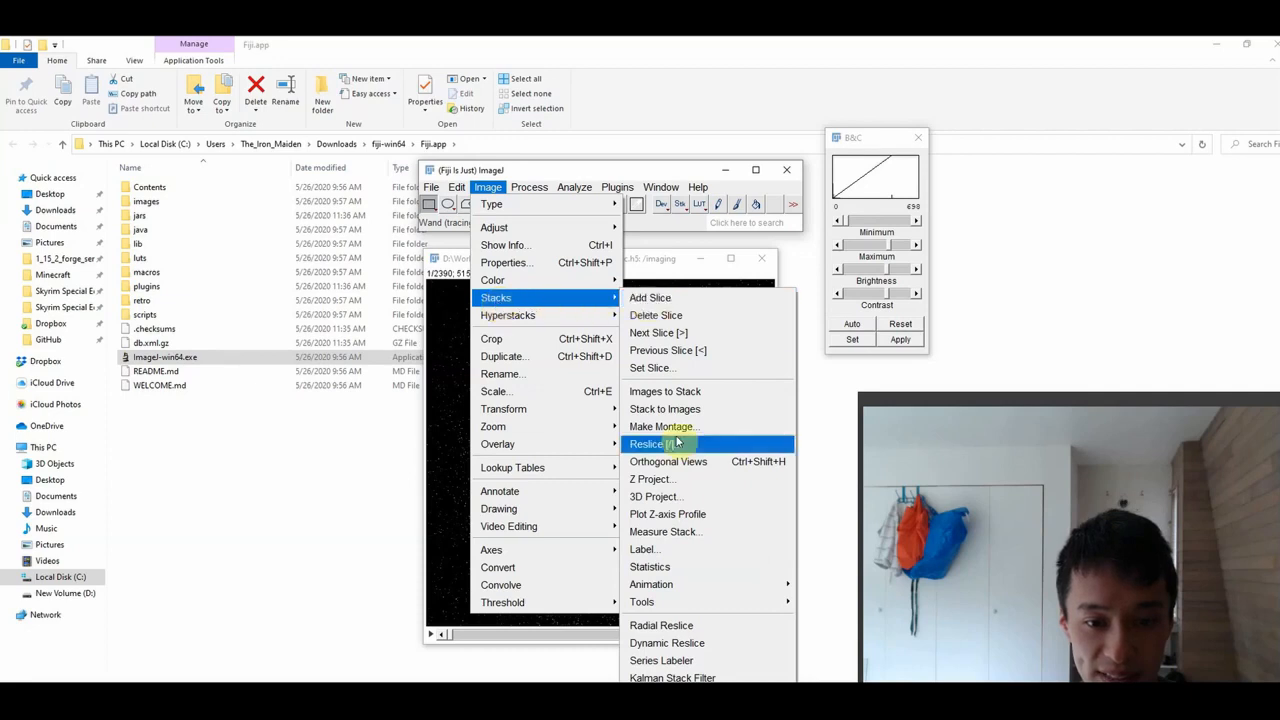
left_click(652, 485)
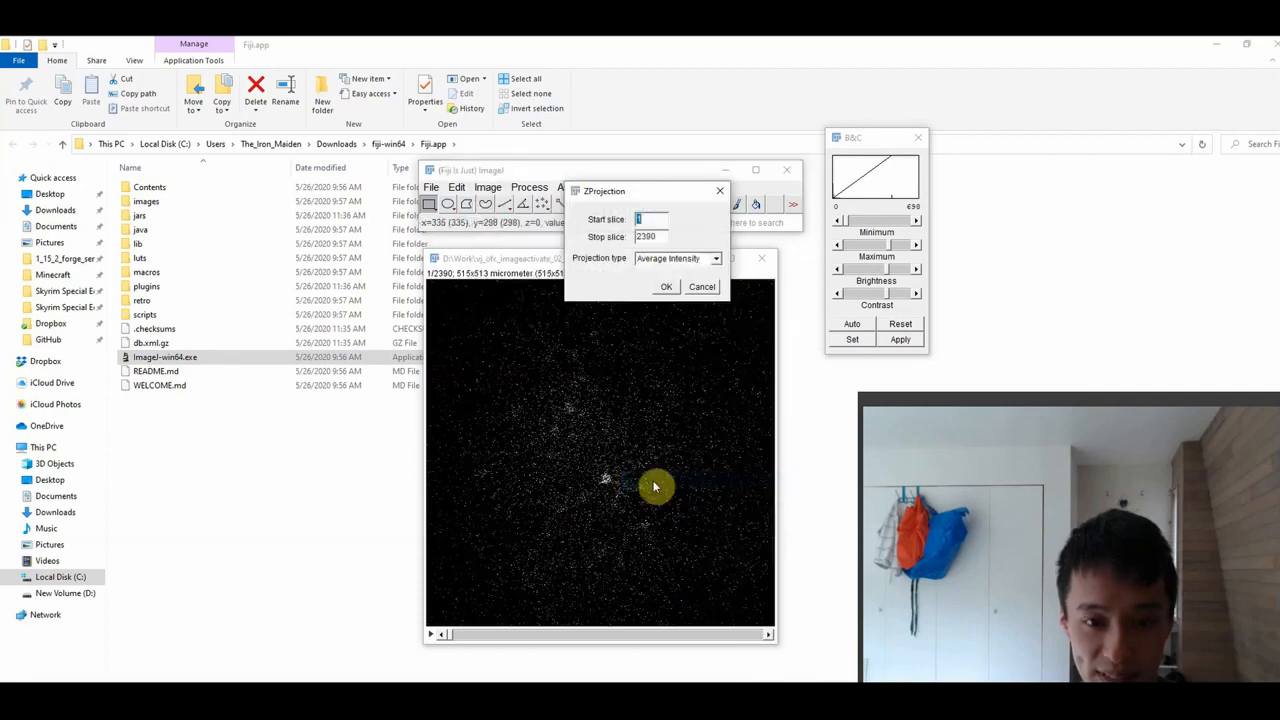
left_click_drag(663, 198, 351, 280)
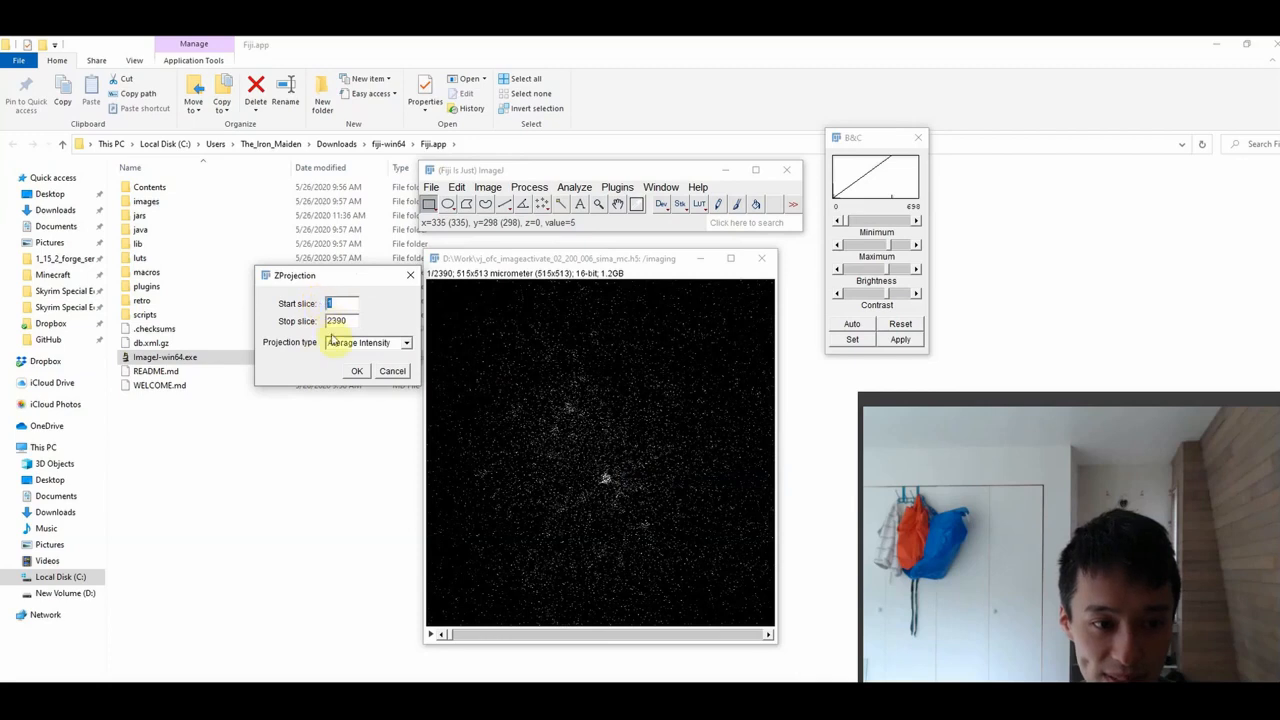
left_click(404, 345)
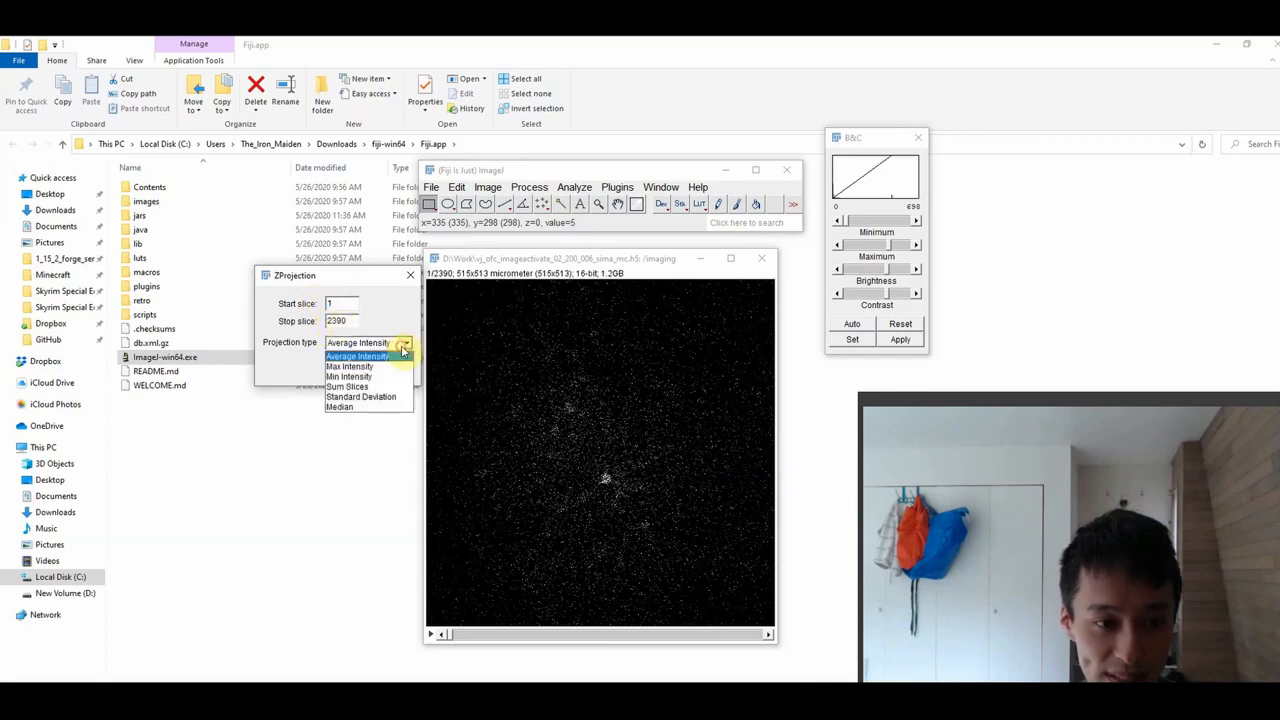
left_click(370, 397)
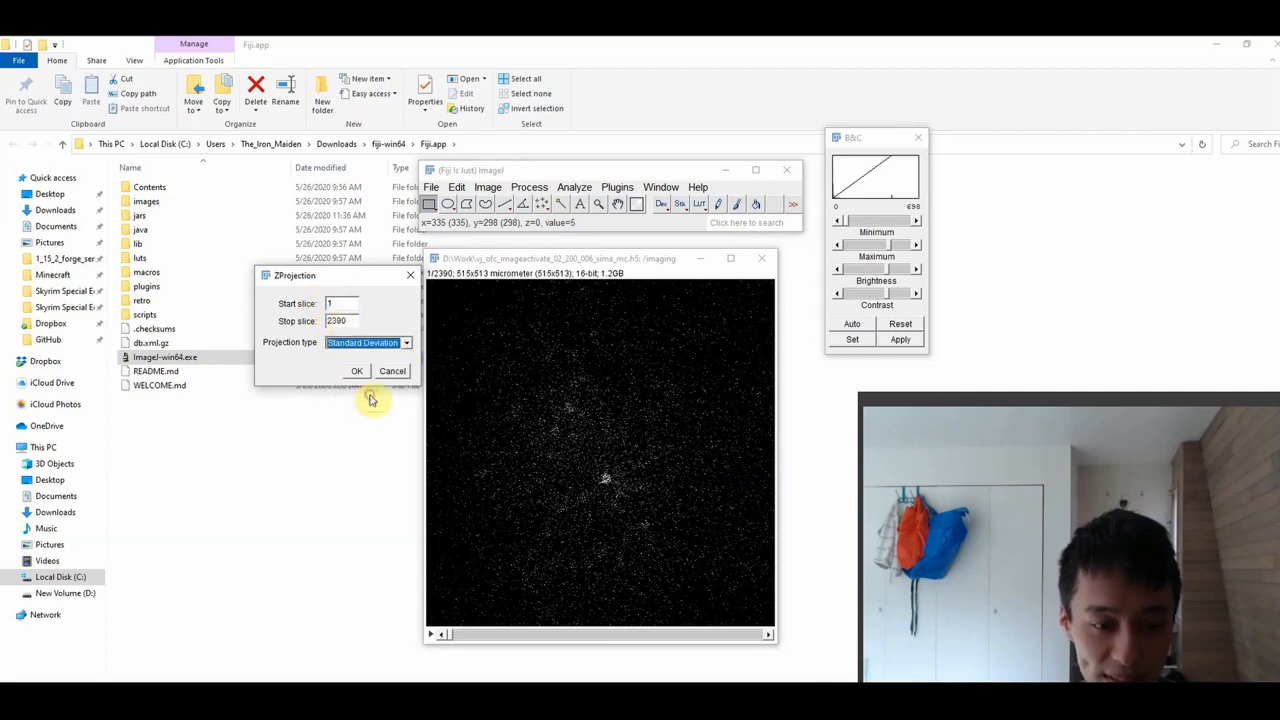
left_click(370, 343)
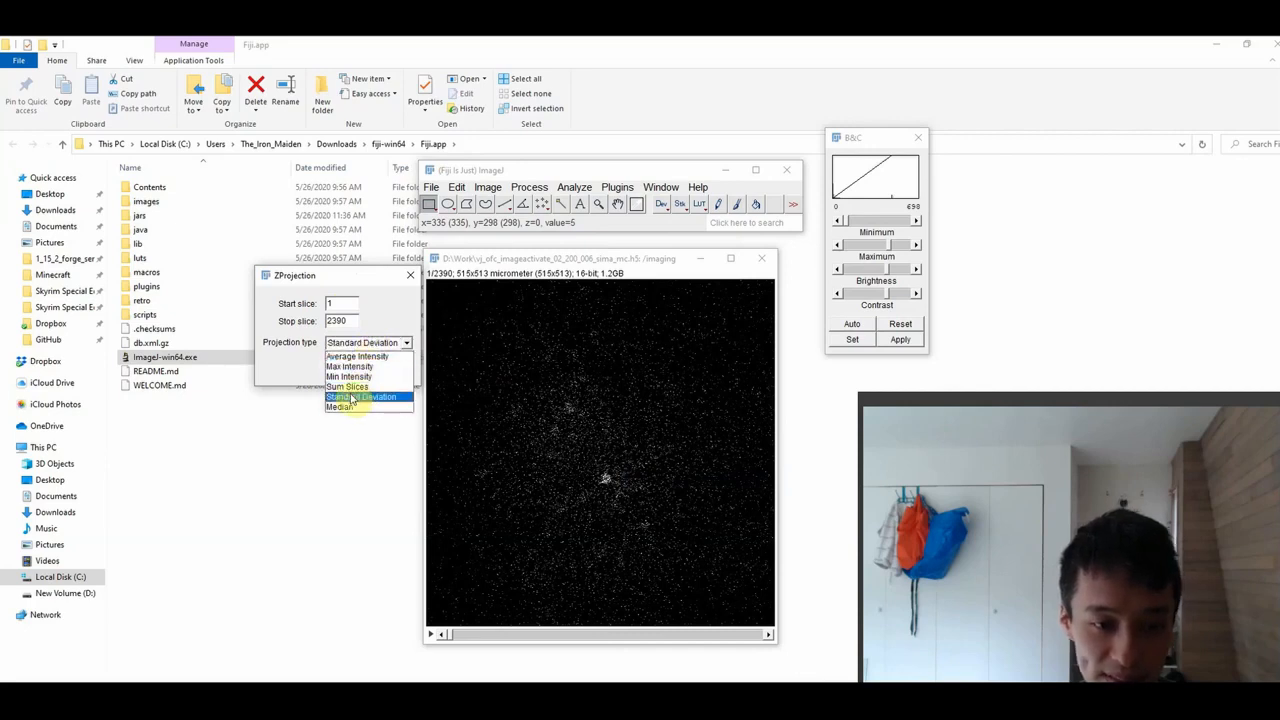
left_click(350, 398)
left_click(357, 376)
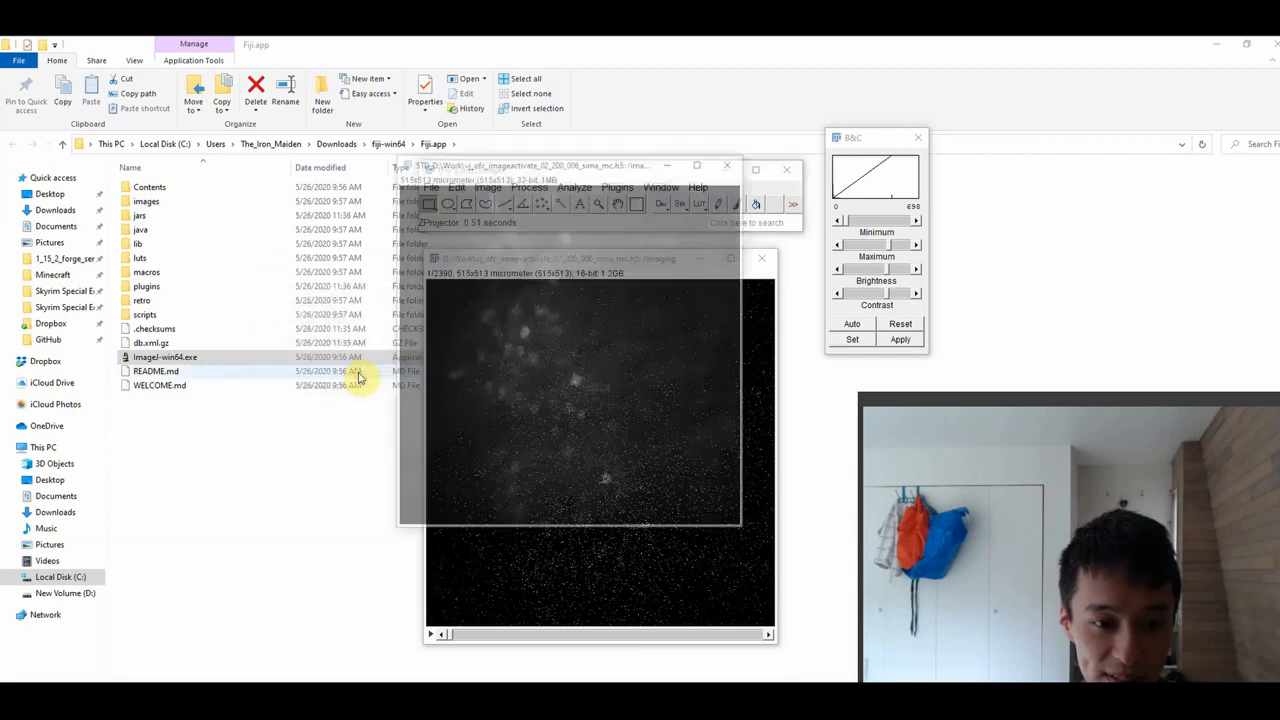
Zoom in on the group of cells in the standard deviation projection to examine them beside the stack.
left_click_drag(609, 165, 427, 263)
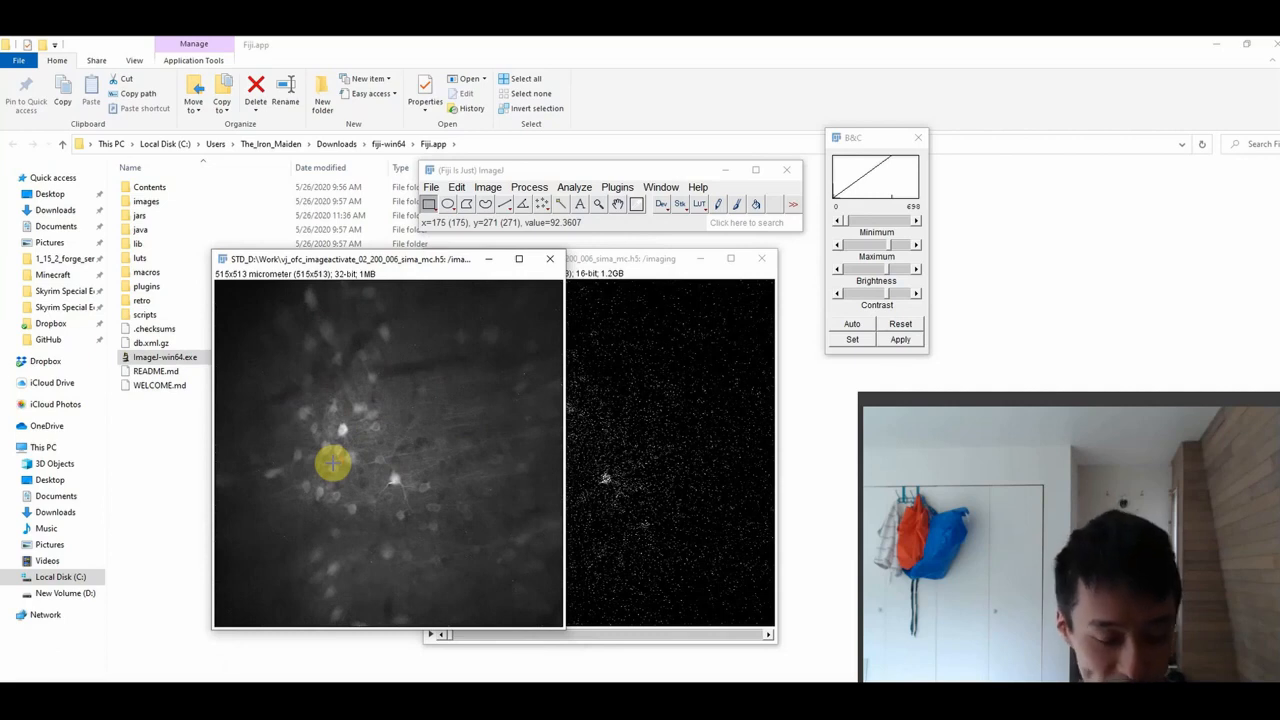
scroll(333, 462, "up", 1)
scroll(457, 420, "up", 1)
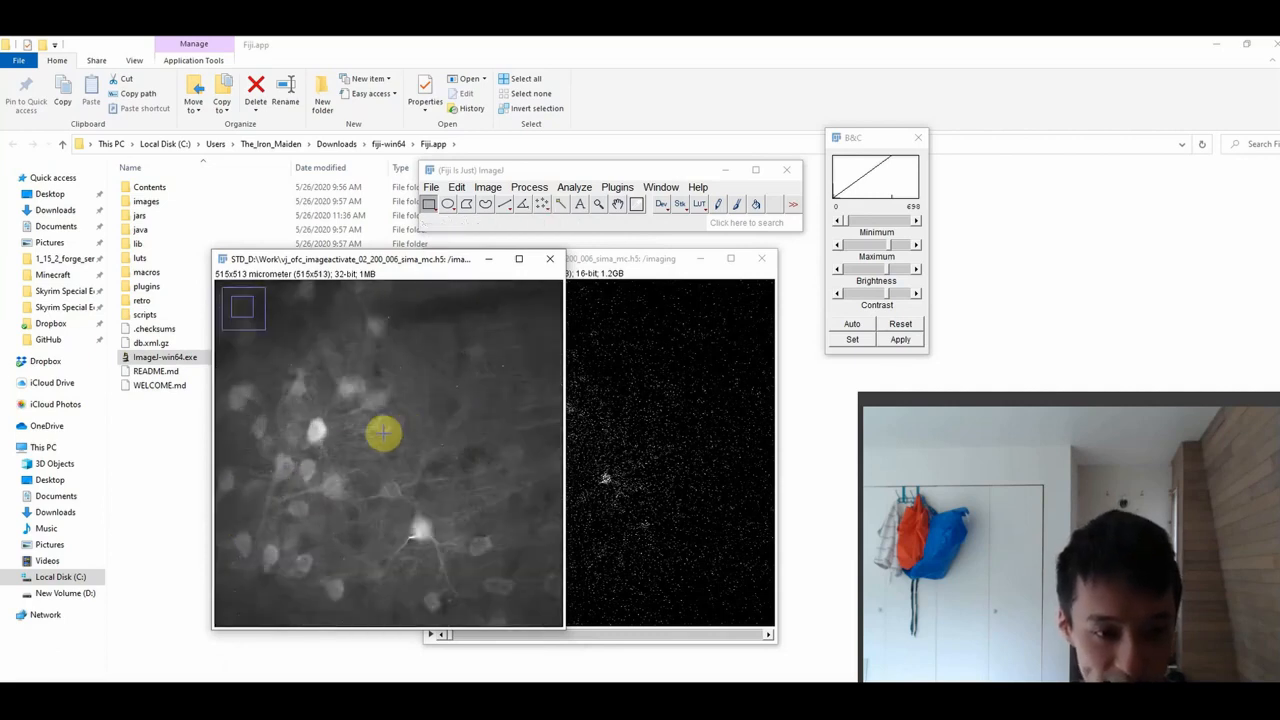
key("plus")
key("minus")
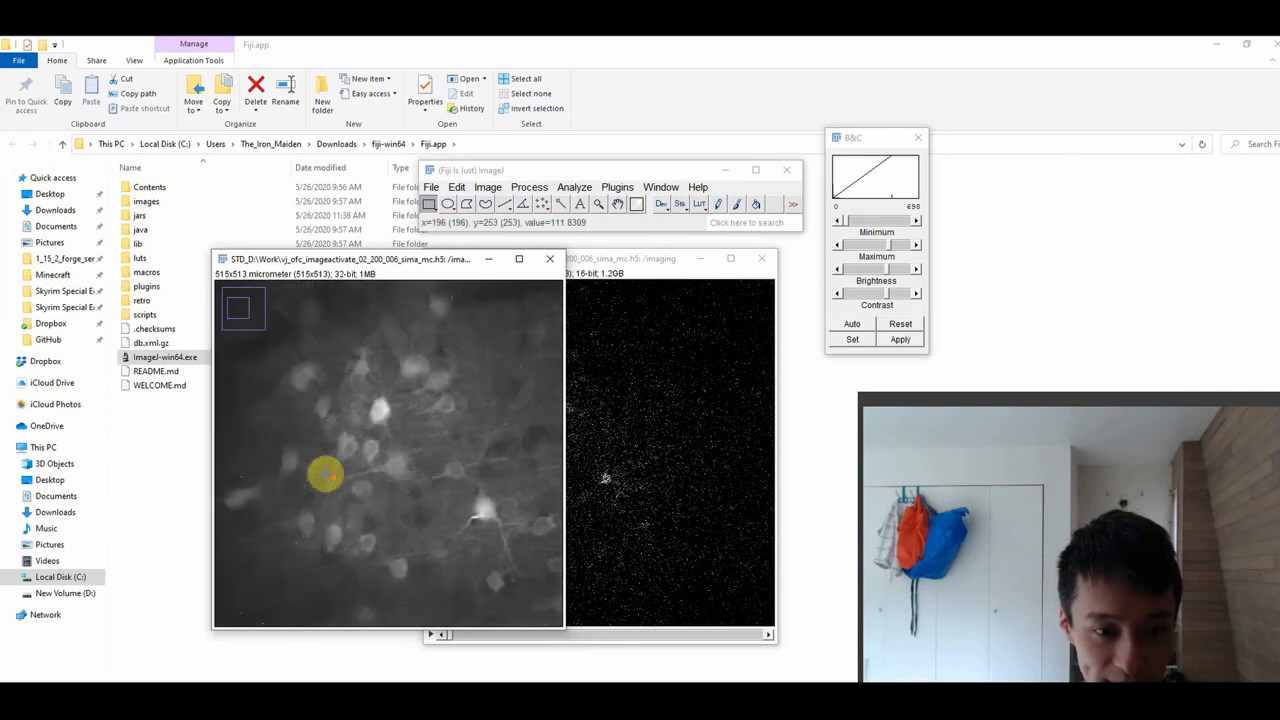
Outline the teardrop-shaped cell just below the bright upper cell in the standard deviation projection with a polygon selection.
left_click_drag(430, 262, 640, 264)
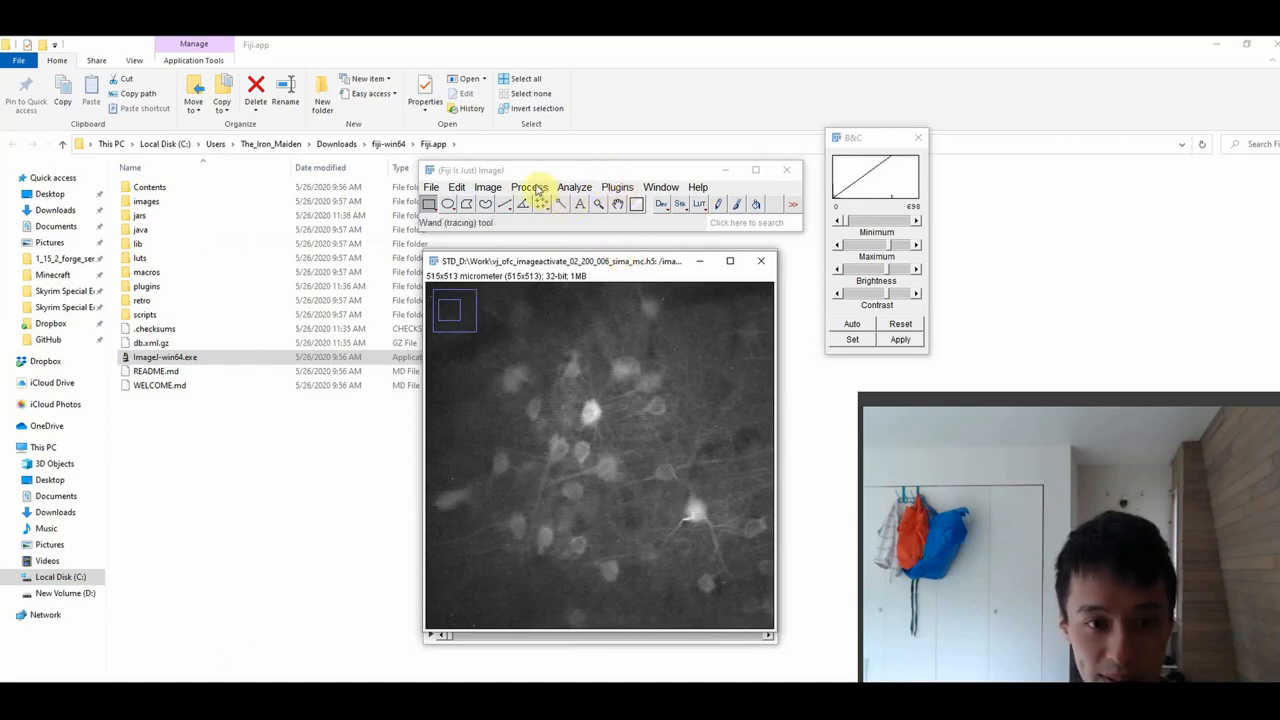
left_click(466, 205)
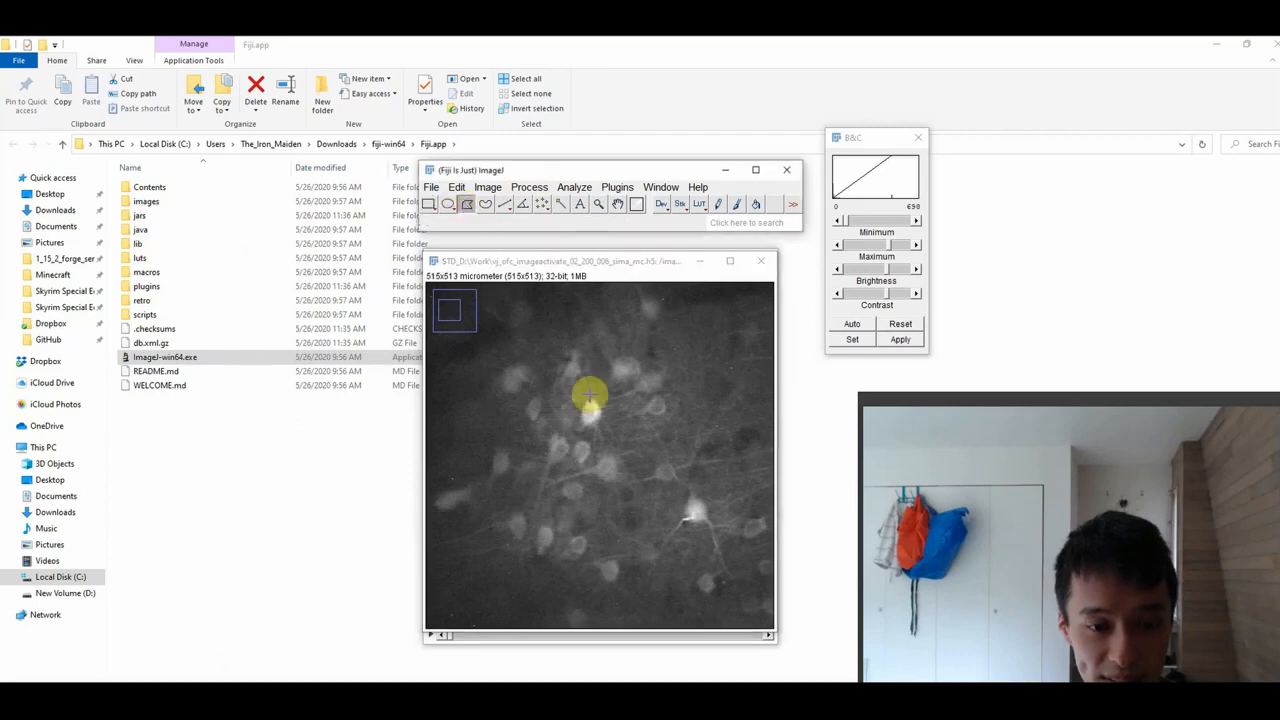
scroll(594, 469, "up", 1)
scroll(594, 469, "up", 3)
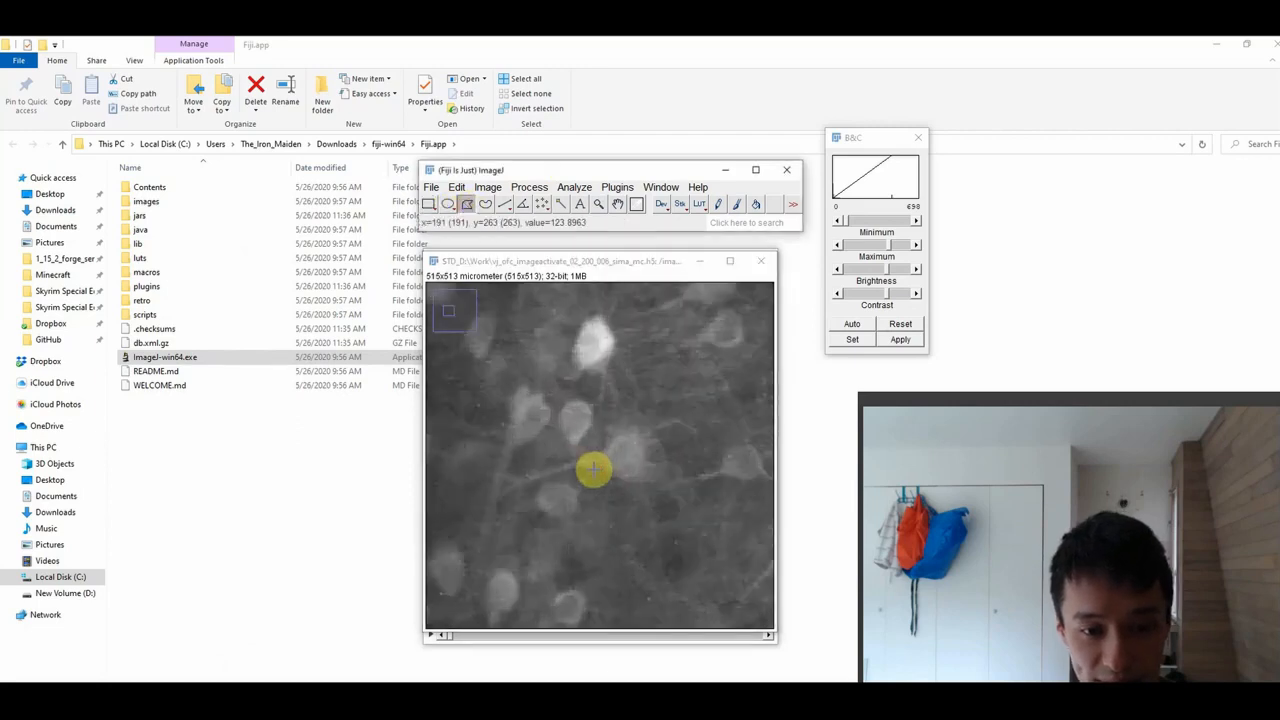
left_click(578, 371)
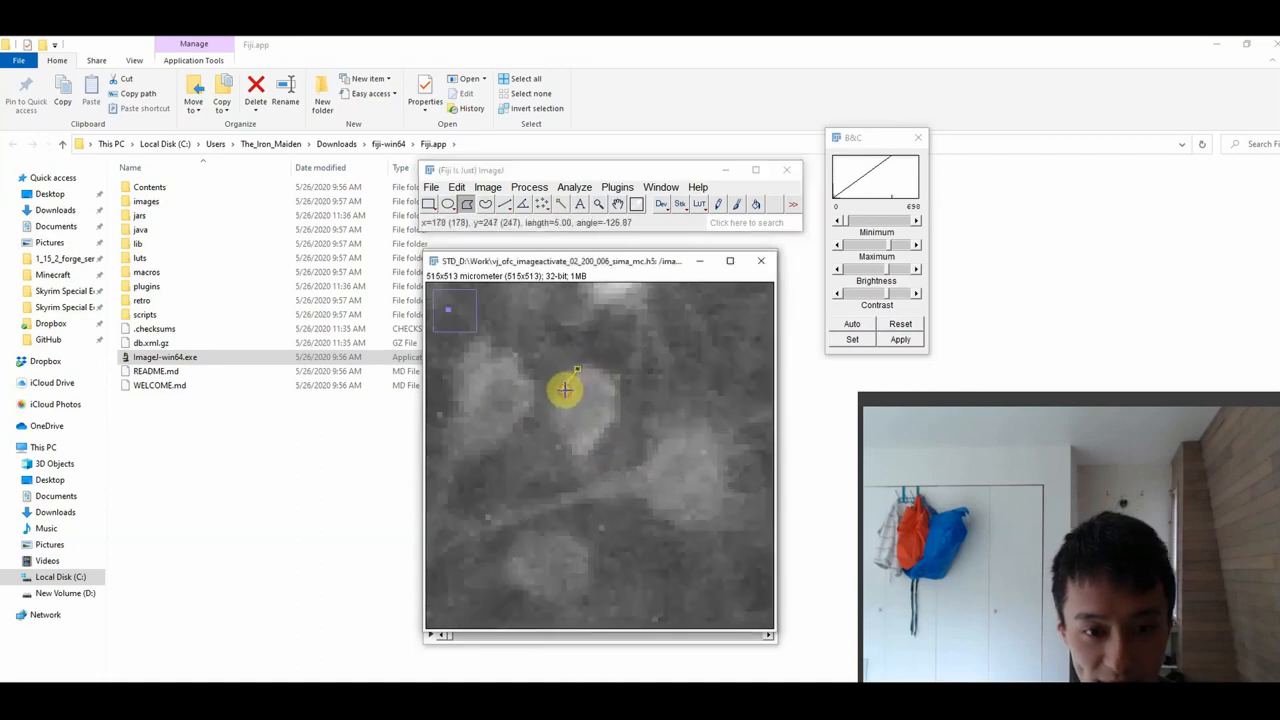
left_click(561, 391)
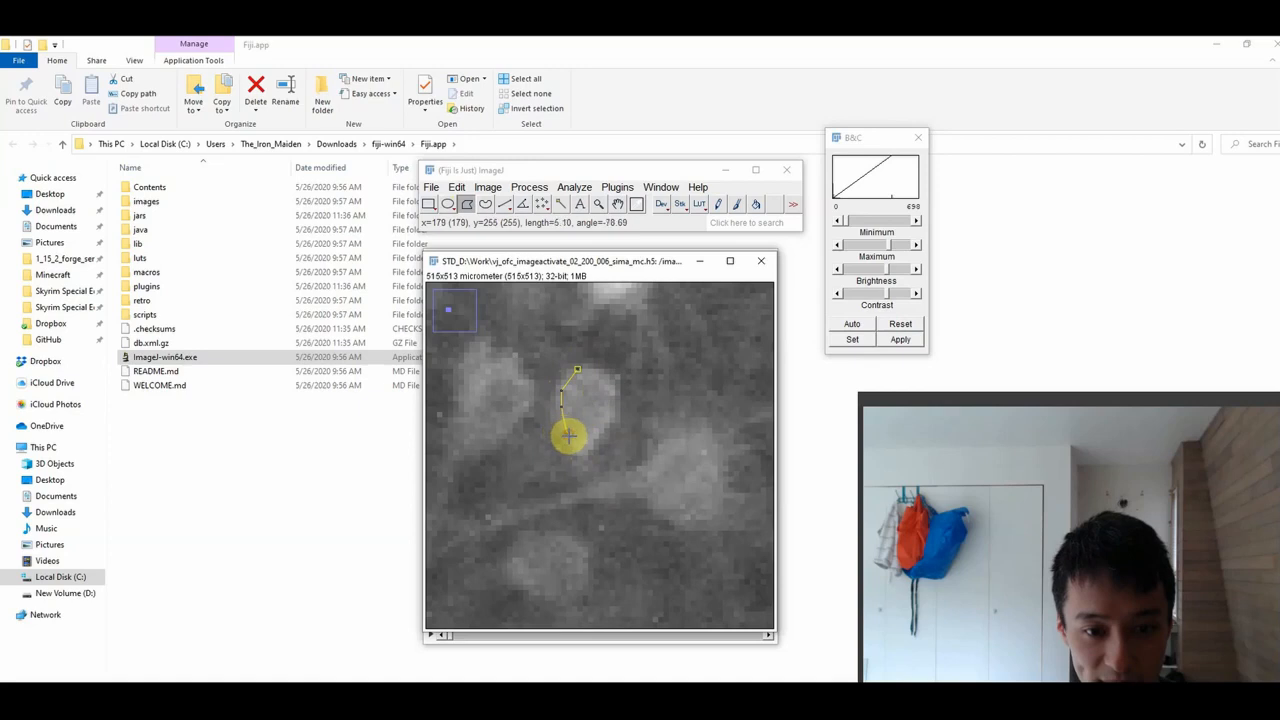
left_click(566, 433)
left_click(577, 449)
left_click(594, 434)
left_click(607, 419)
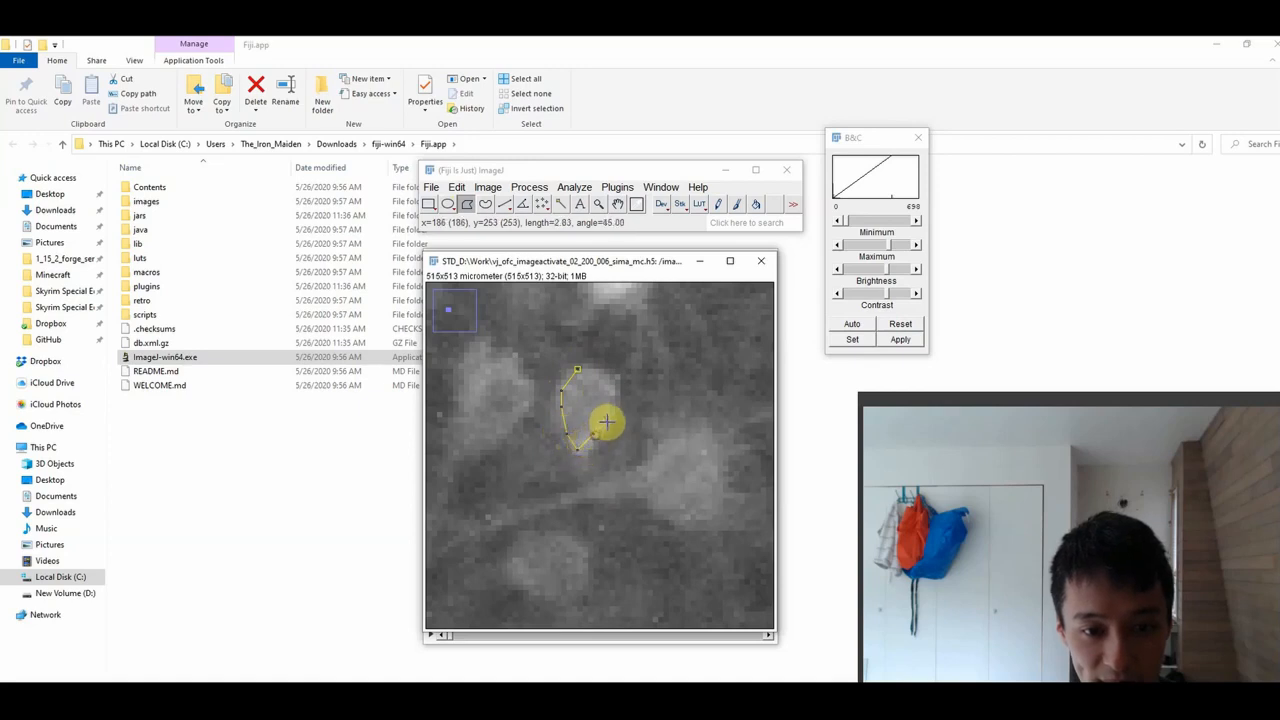
left_click(615, 401)
left_click(610, 385)
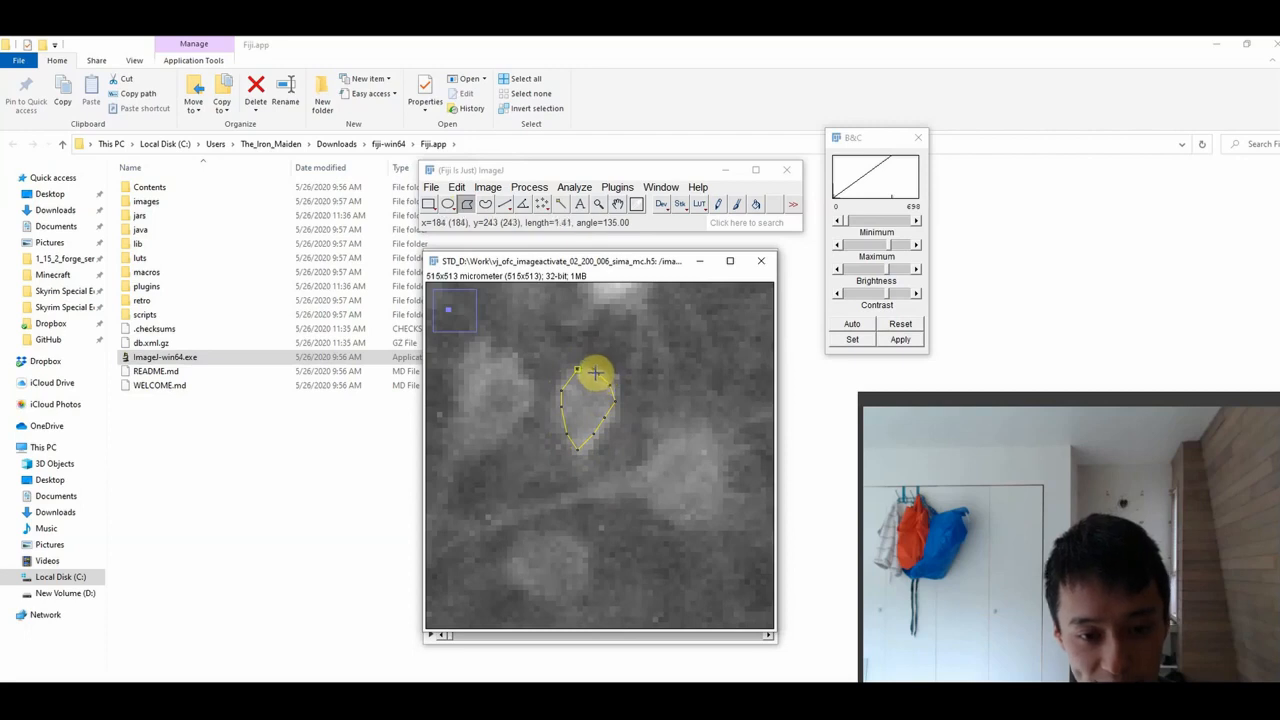
left_click(590, 372)
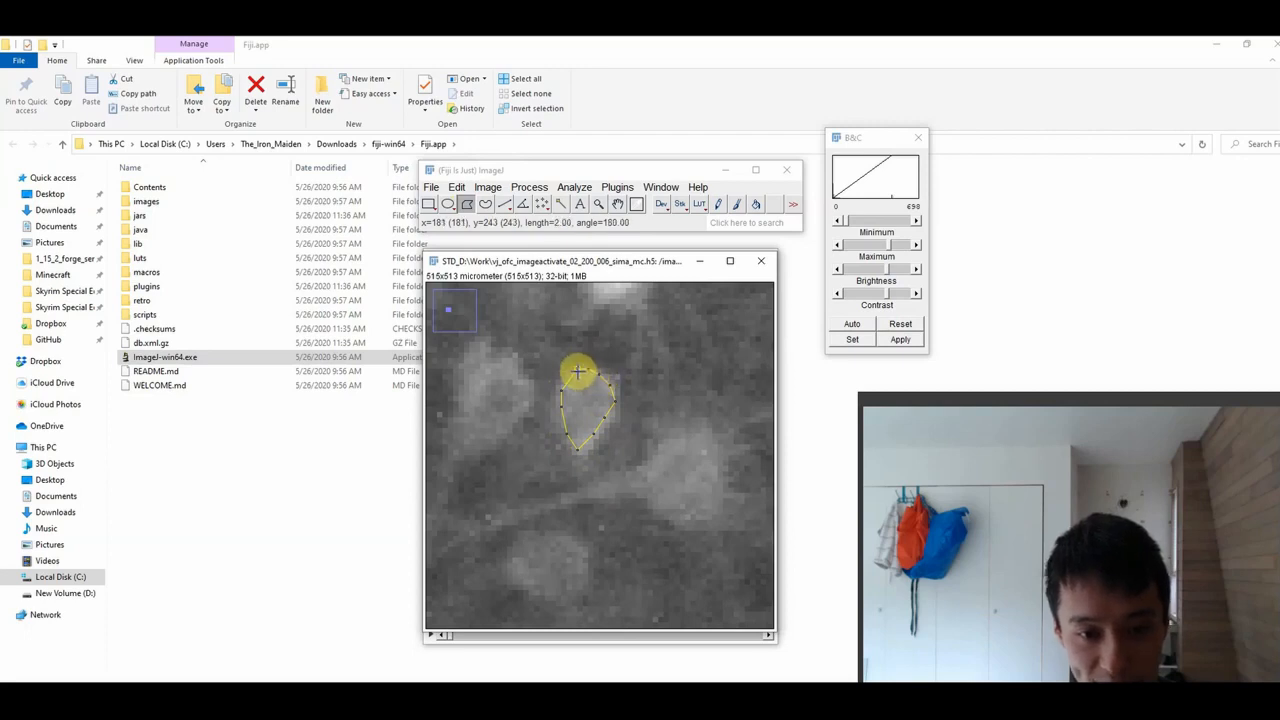
left_click(577, 373)
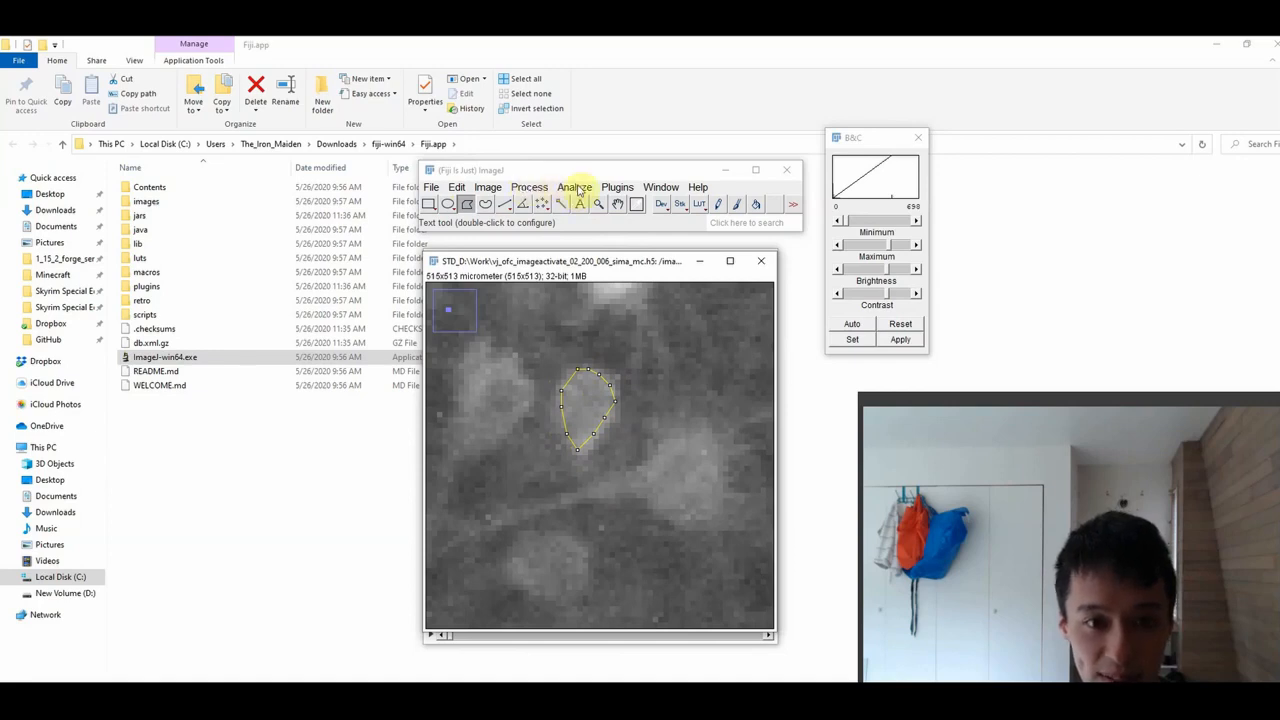
Add the cell outline to the ROI Manager and show all ROIs with labels on the projection.
left_click(613, 188)
mouse_move(576, 193)
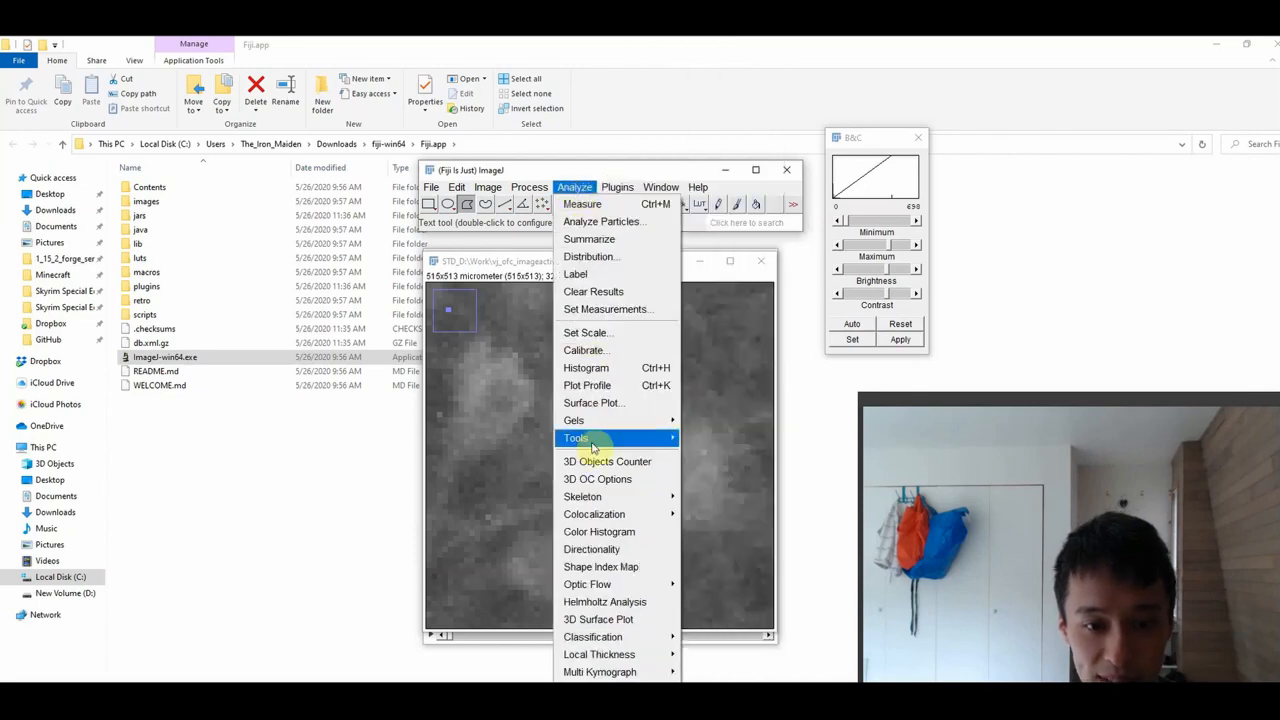
mouse_move(595, 441)
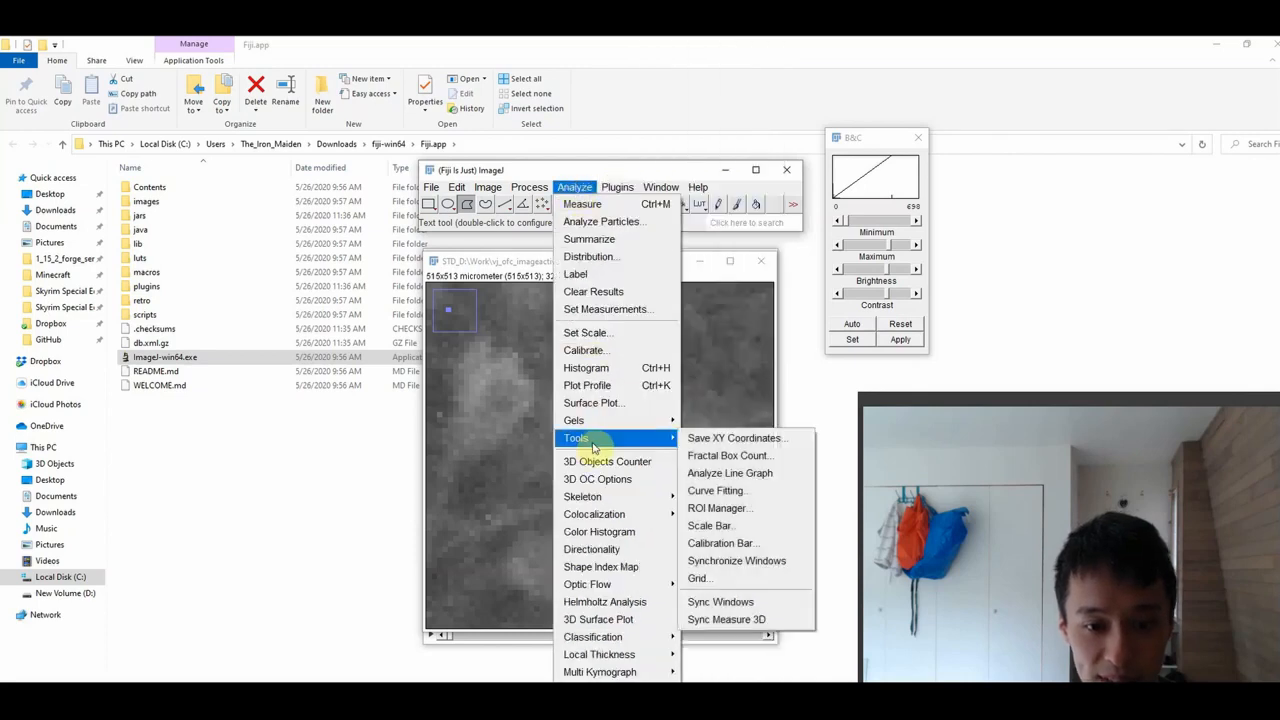
left_click(740, 510)
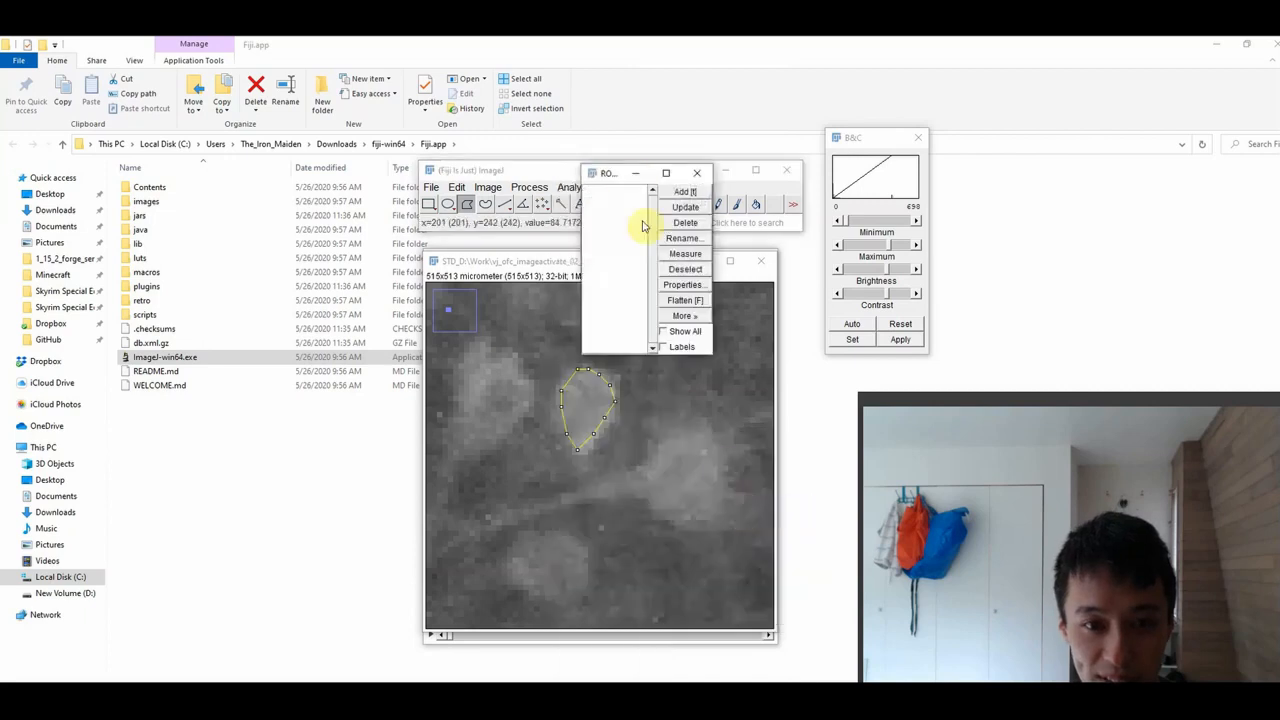
left_click_drag(606, 176, 308, 262)
left_click(501, 263)
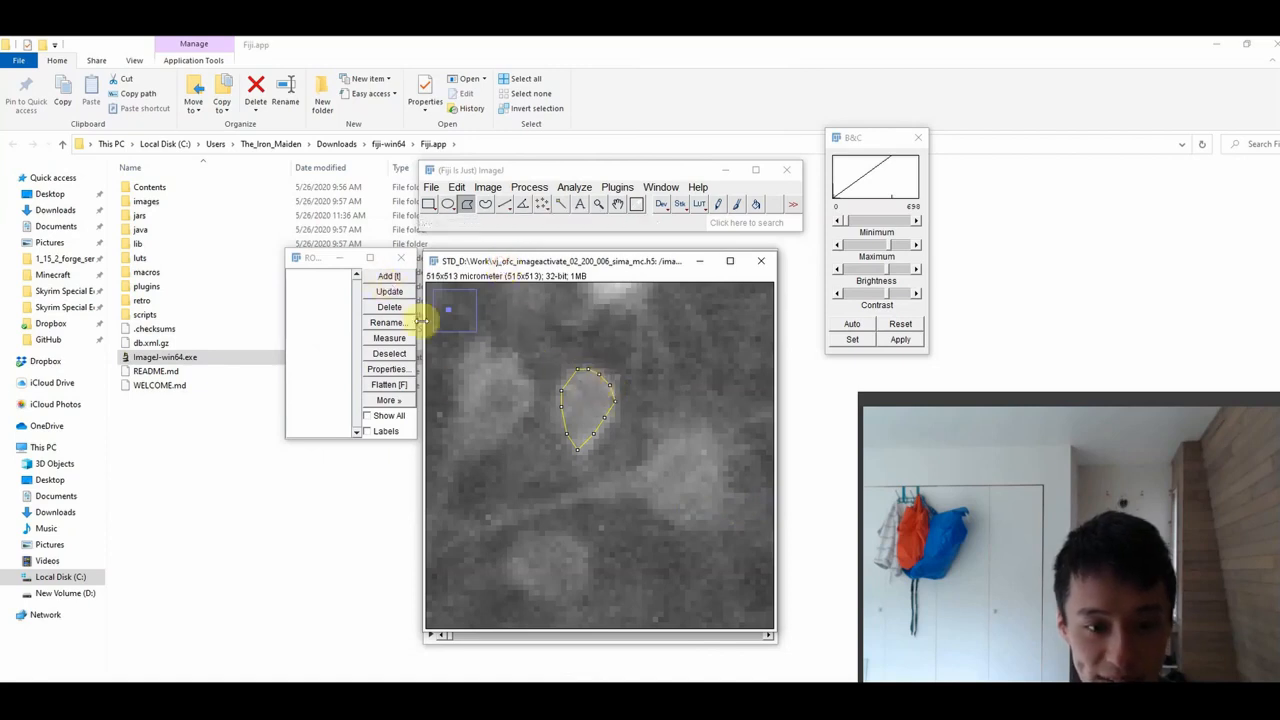
left_click(386, 277)
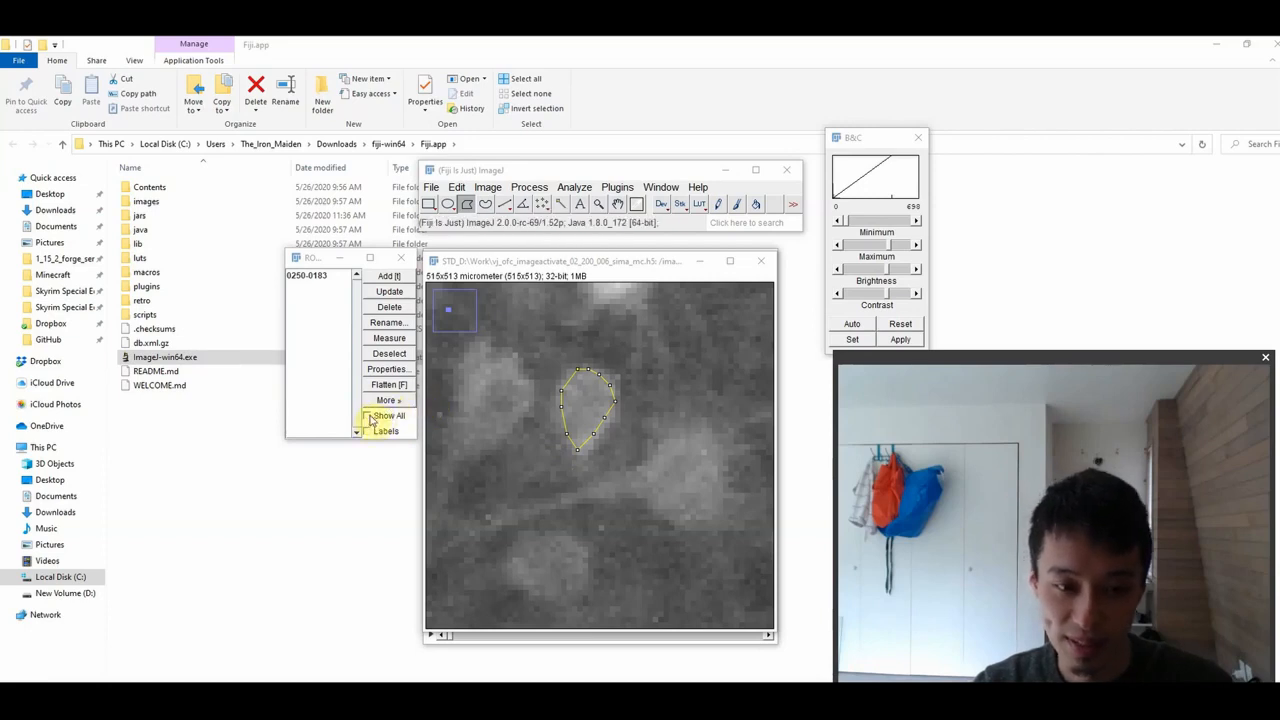
left_click(368, 416)
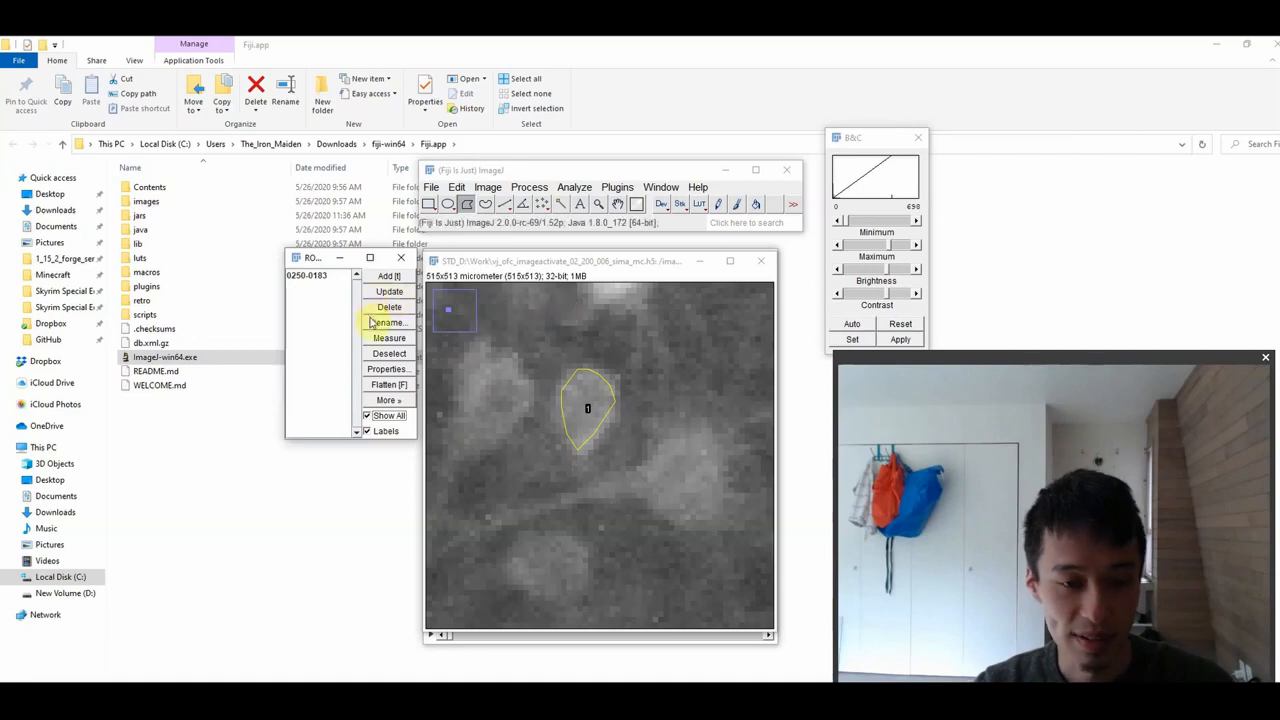
Outline the neighbouring cell to the left of the first ROI with a polygon and add it to the ROI Manager.
left_click(496, 358)
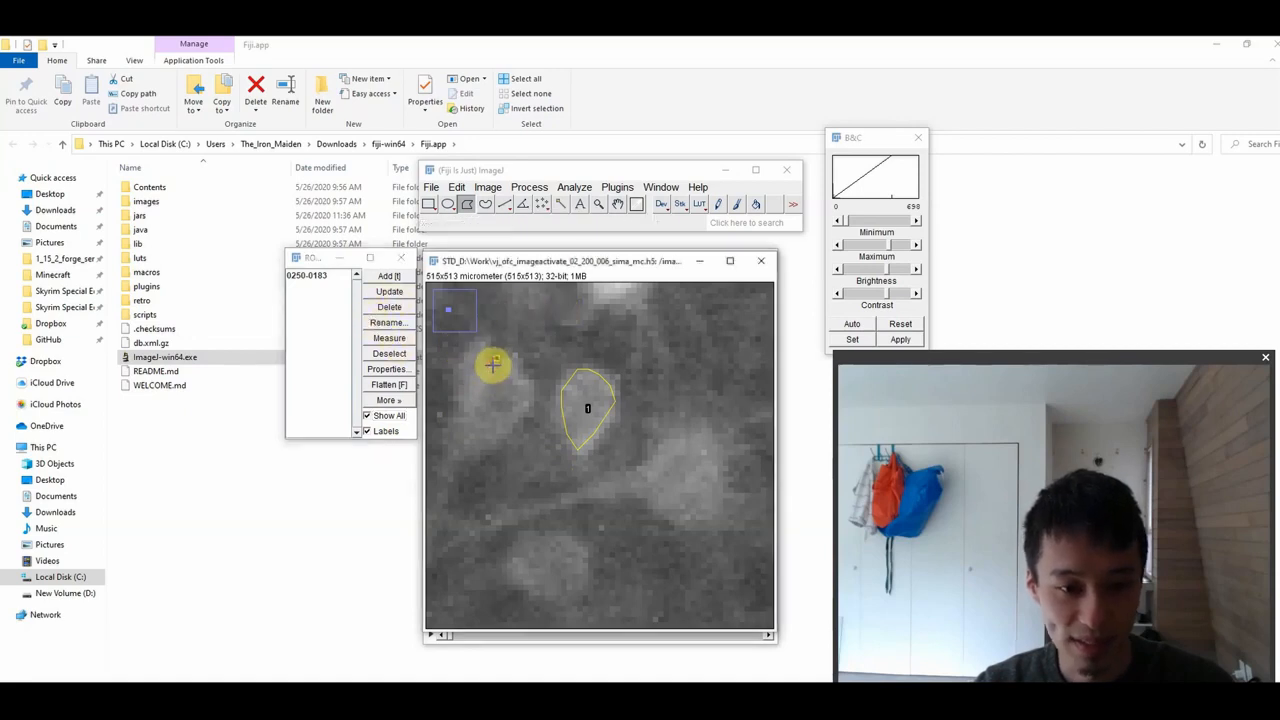
left_click(466, 400)
left_click(480, 423)
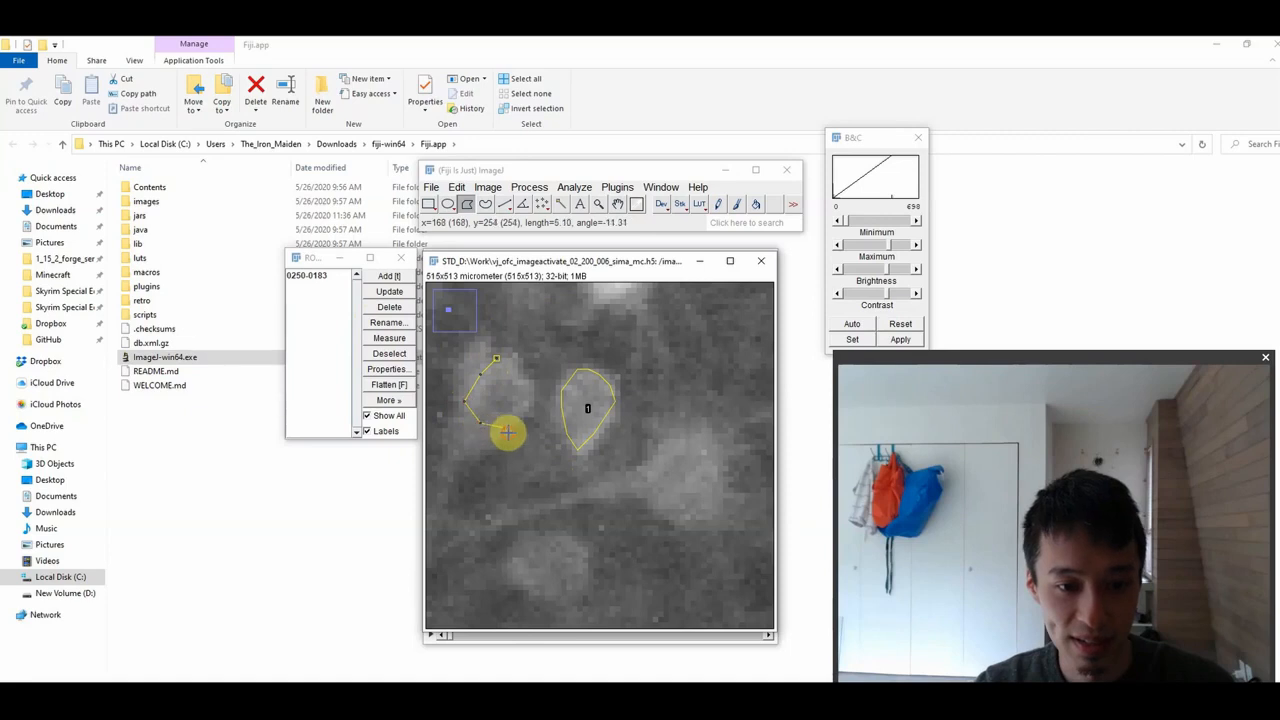
left_click(508, 428)
left_click(523, 408)
left_click(519, 391)
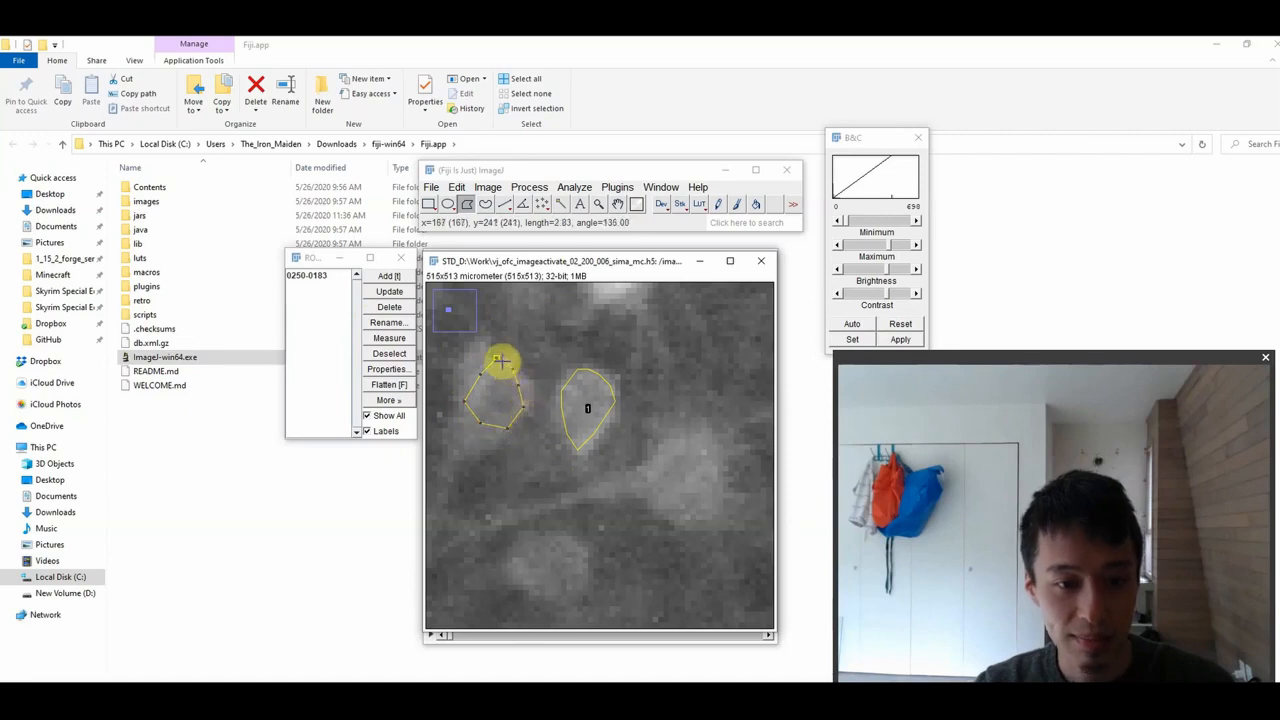
left_click(496, 358)
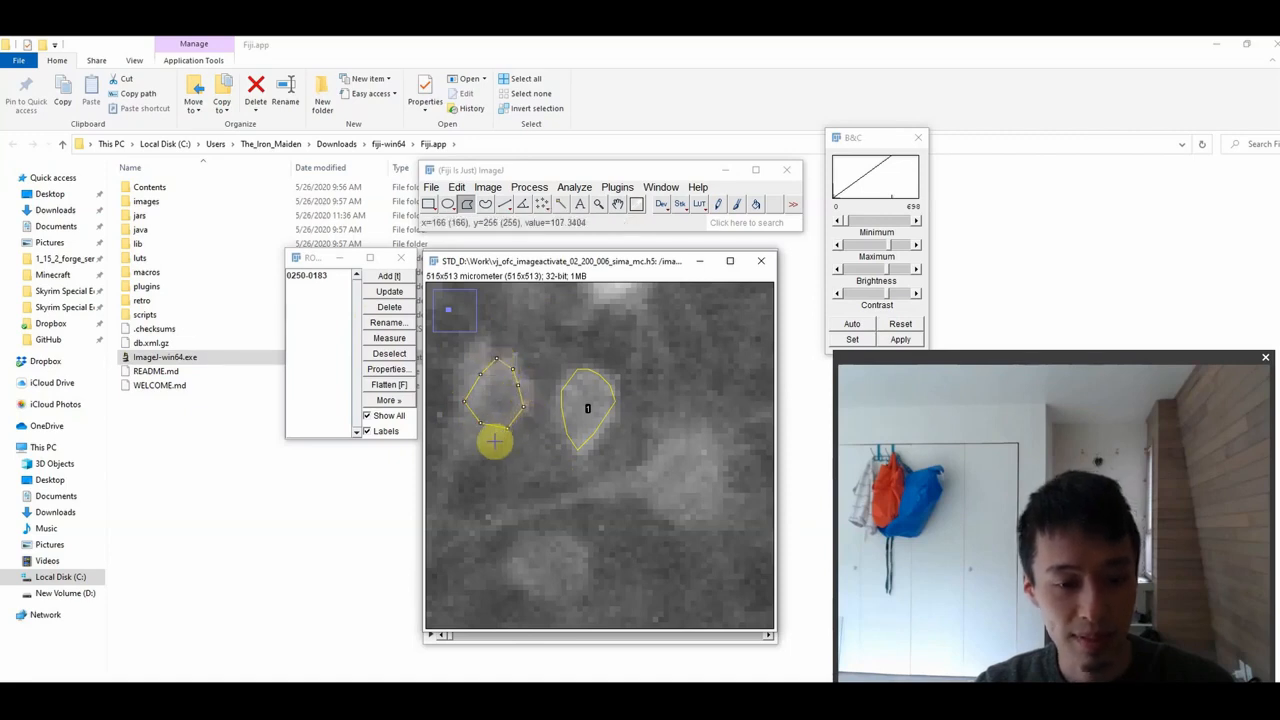
left_click(388, 277)
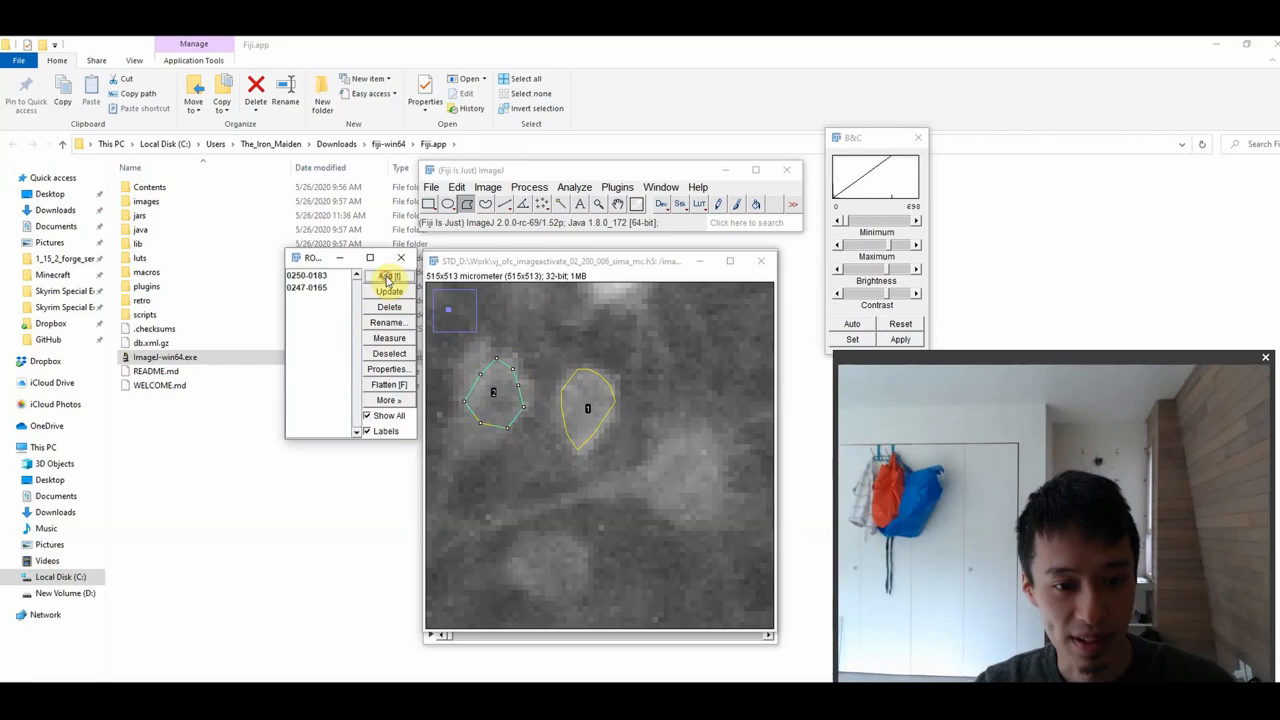
Toggle the display of all ROIs off and on to check both cell outlines on the projection.
left_click(368, 418)
left_click(368, 418)
left_click(583, 482)
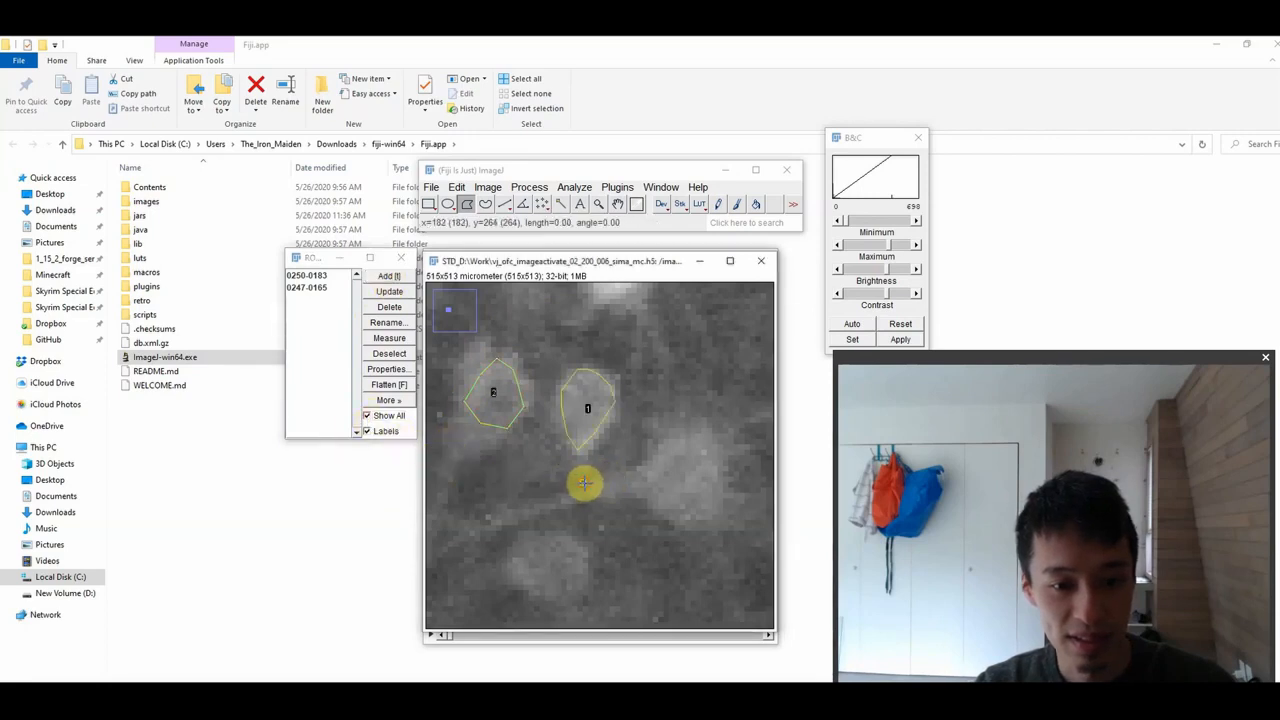
left_click(369, 417)
left_click(369, 417)
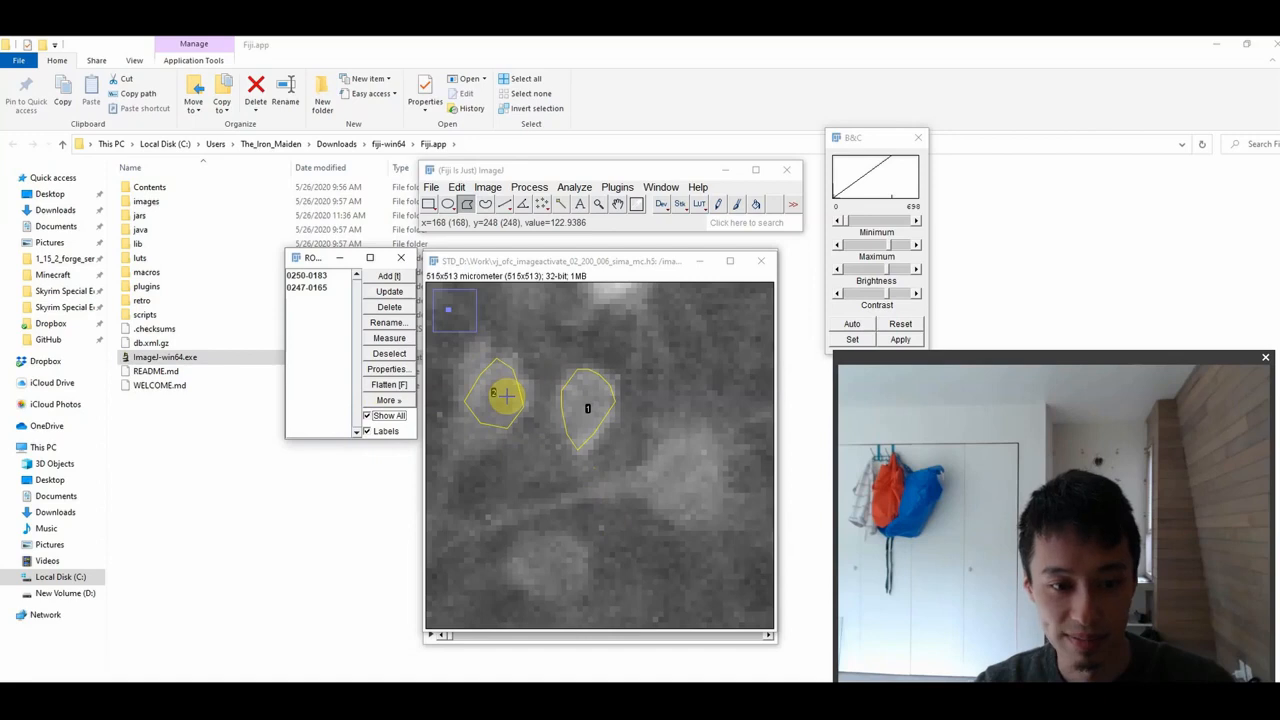
Save both ROIs together in the Work folder as vj_ofc_imageactivate_02_200_006_RoiSet.zip.
left_click(308, 288)
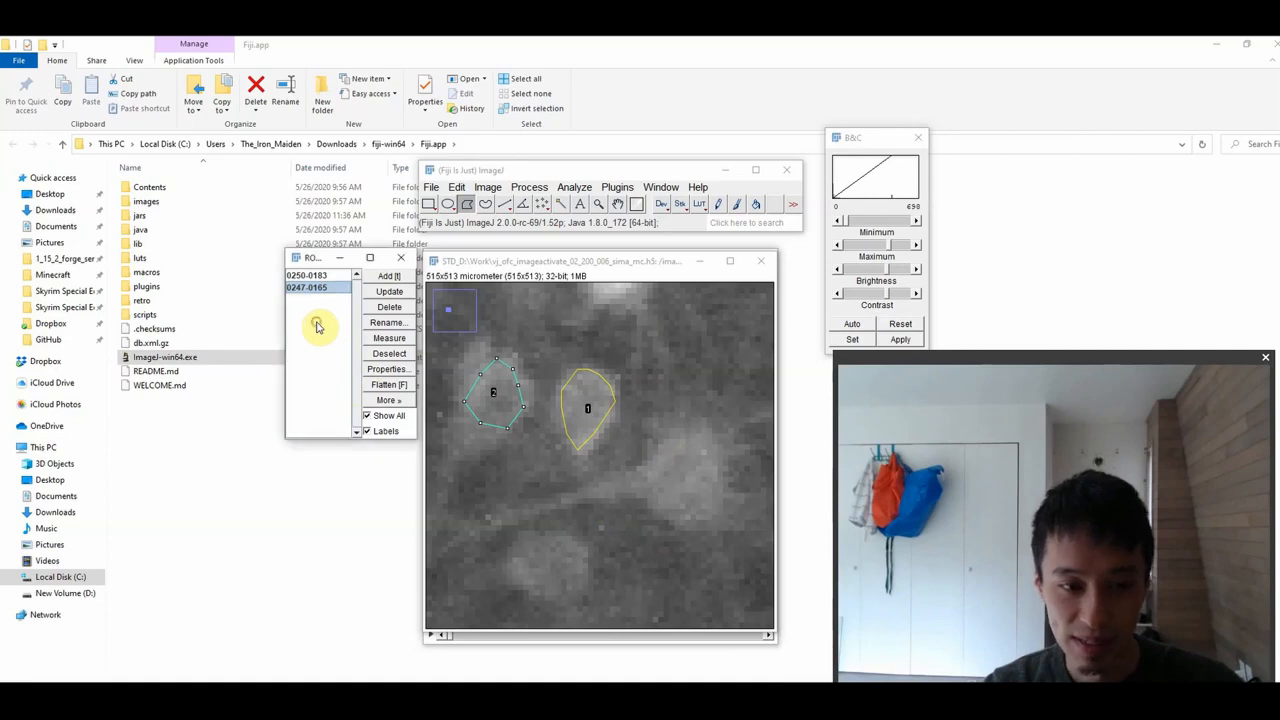
left_click(318, 276, "shift")
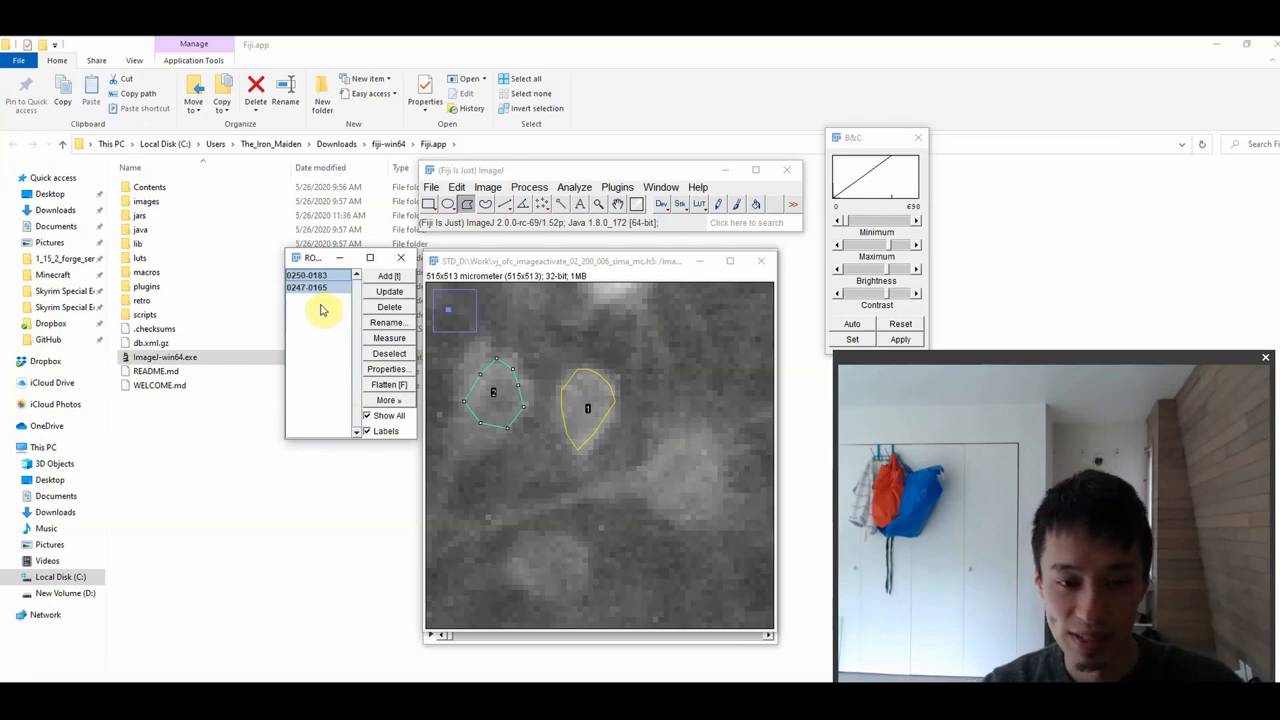
left_click(388, 400)
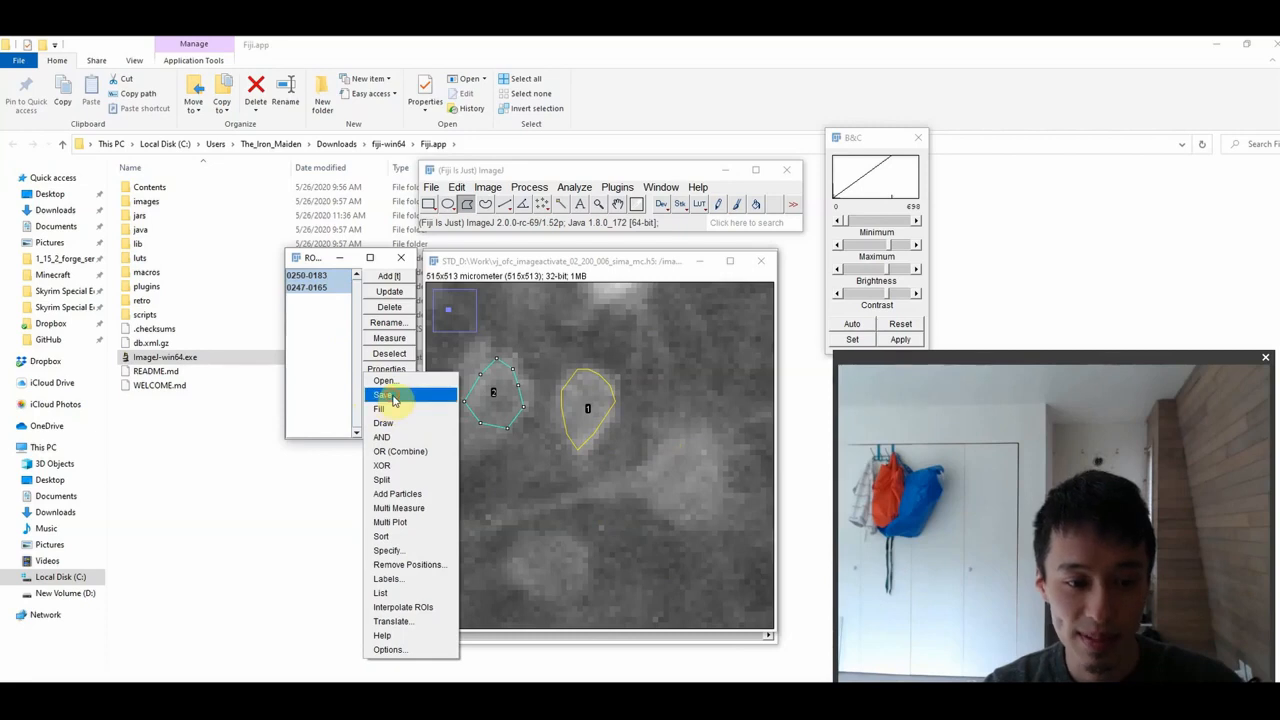
left_click(393, 397)
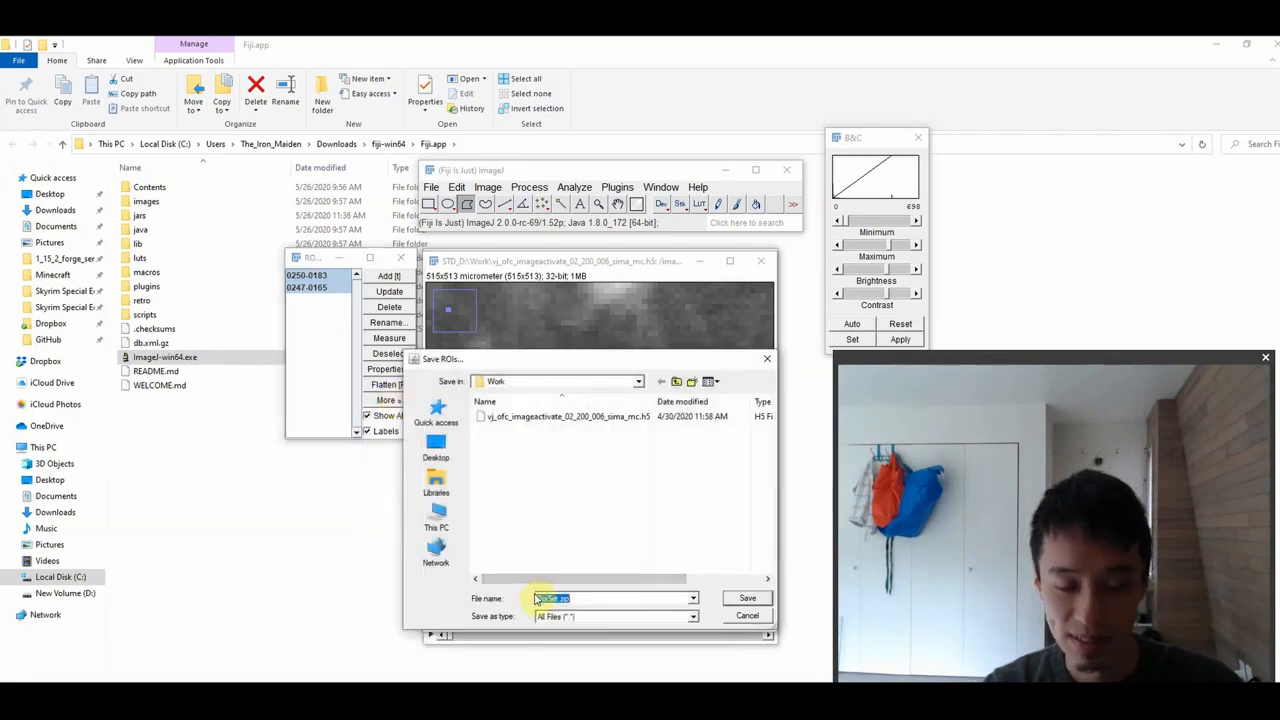
left_click(537, 597)
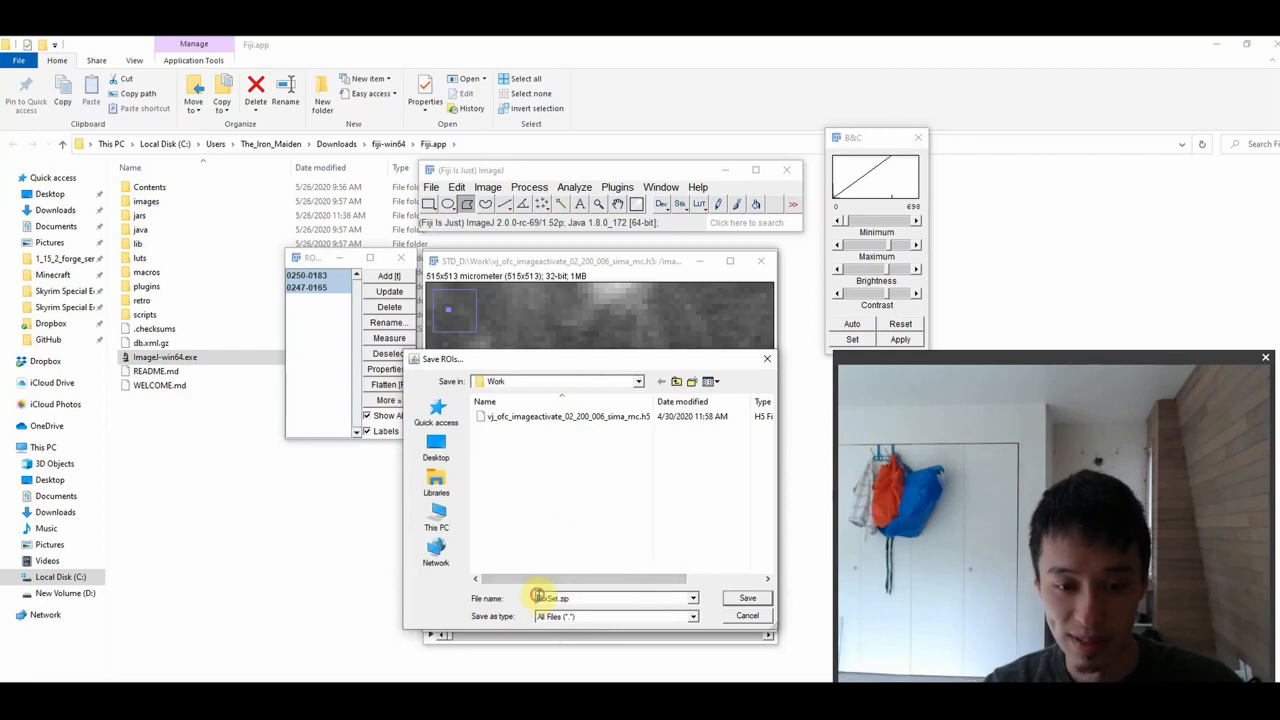
type("vj_ofc_imageactivate_02_200_006")
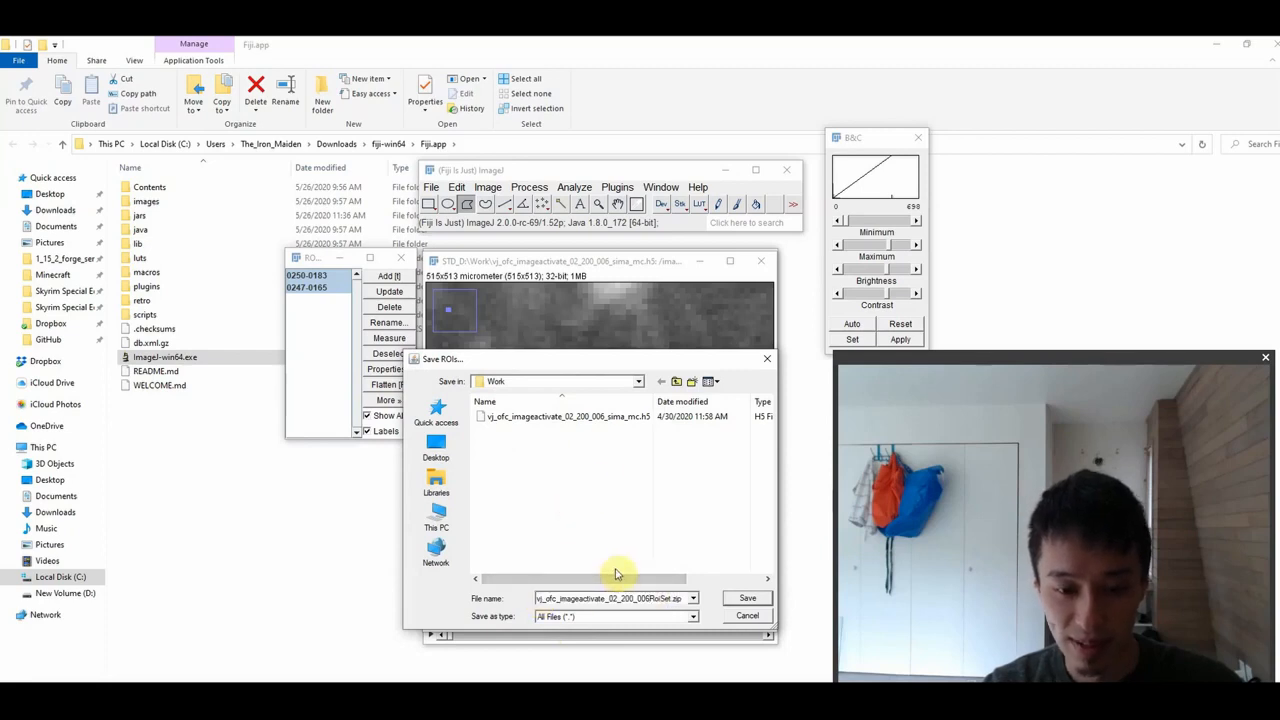
left_click(649, 598)
type("_")
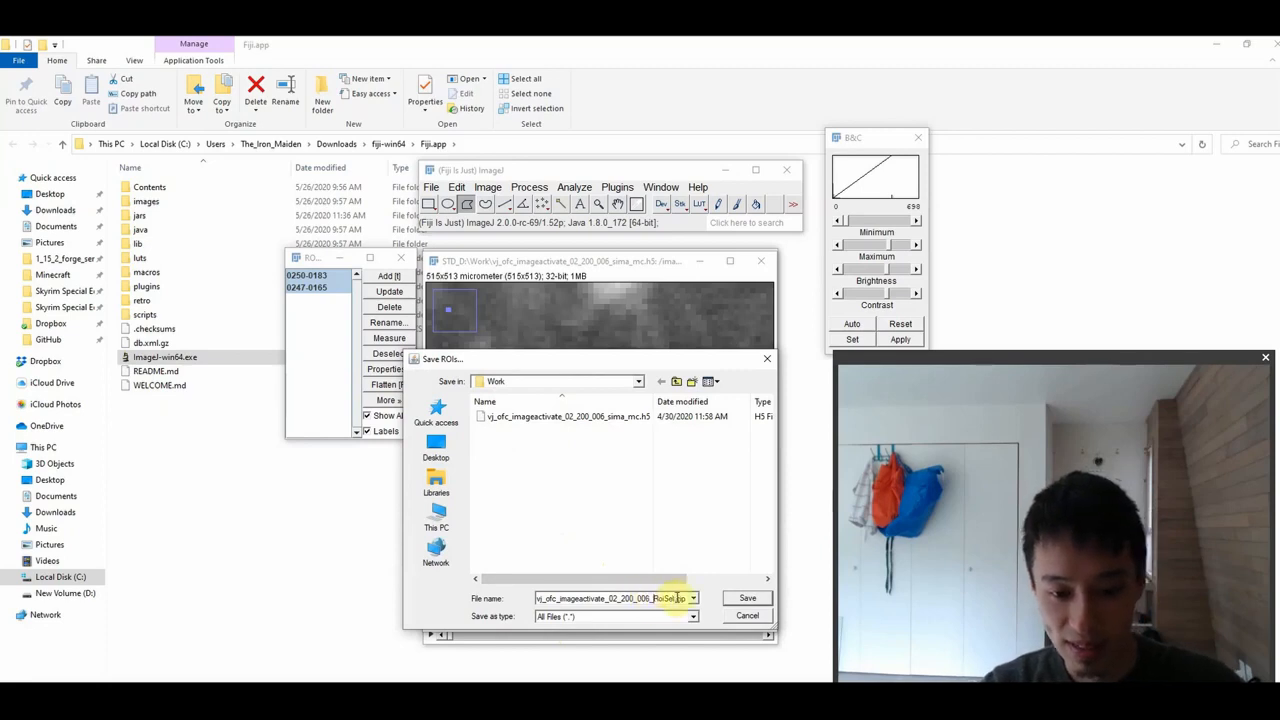
left_click(748, 599)
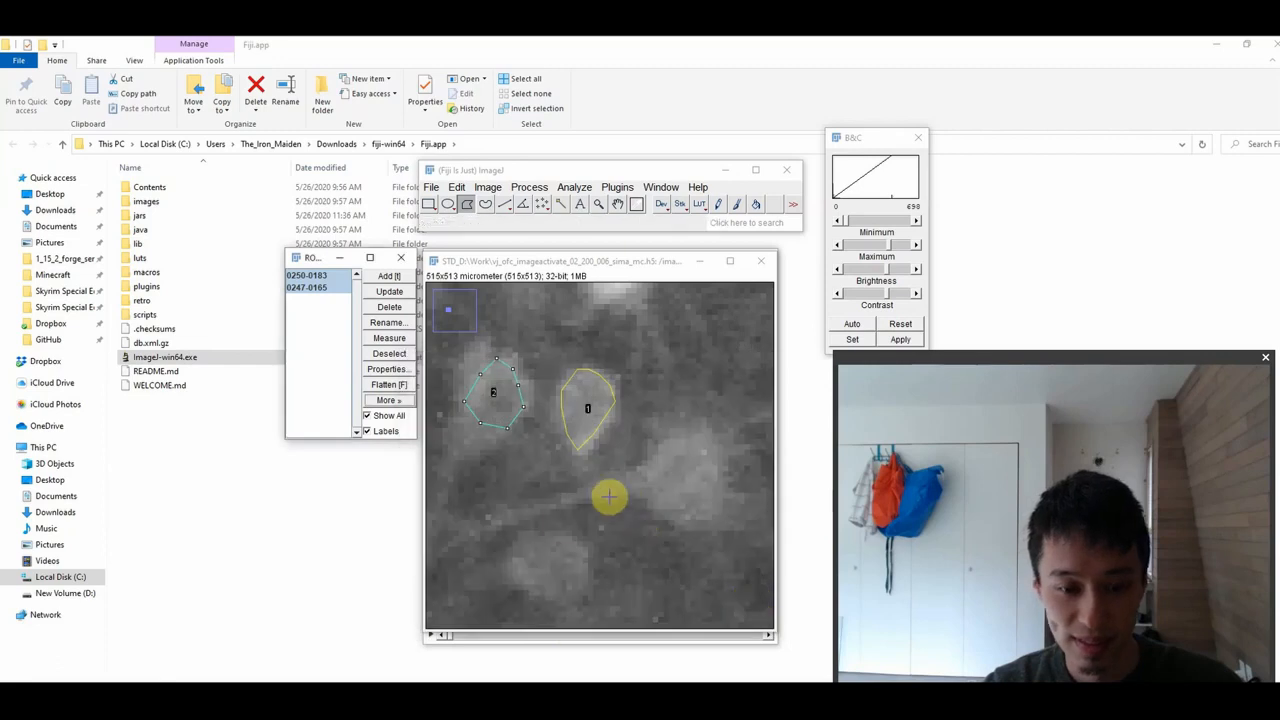
Switch to File Explorer and check the Work folder for the saved RoiSet zip file.
left_click(490, 690)
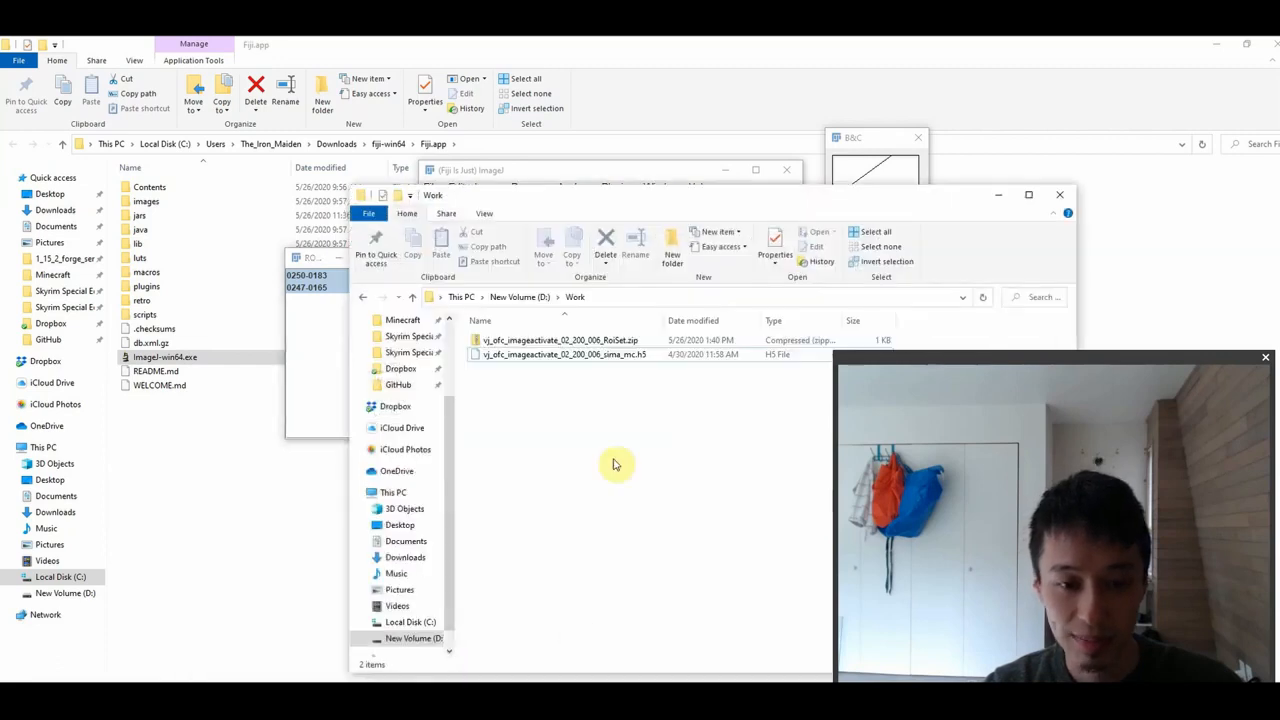
left_click_drag(735, 197, 492, 163)
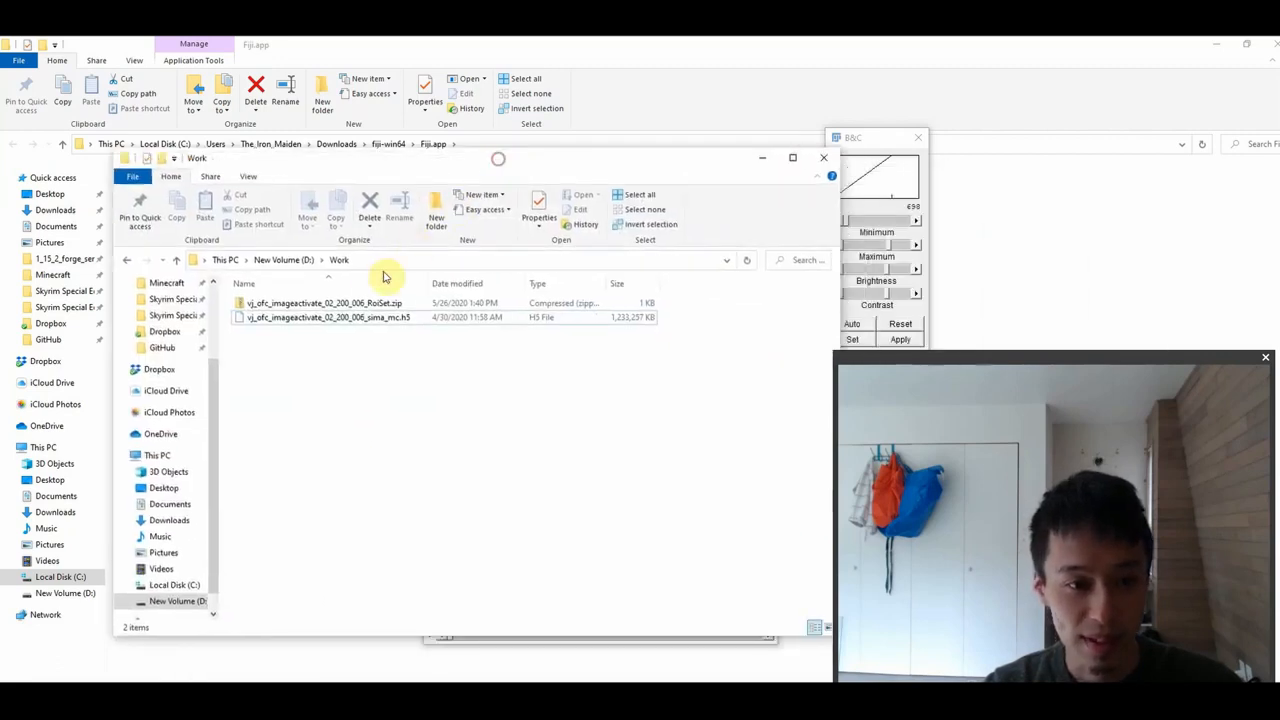
left_click(346, 303)
double_click(396, 305)
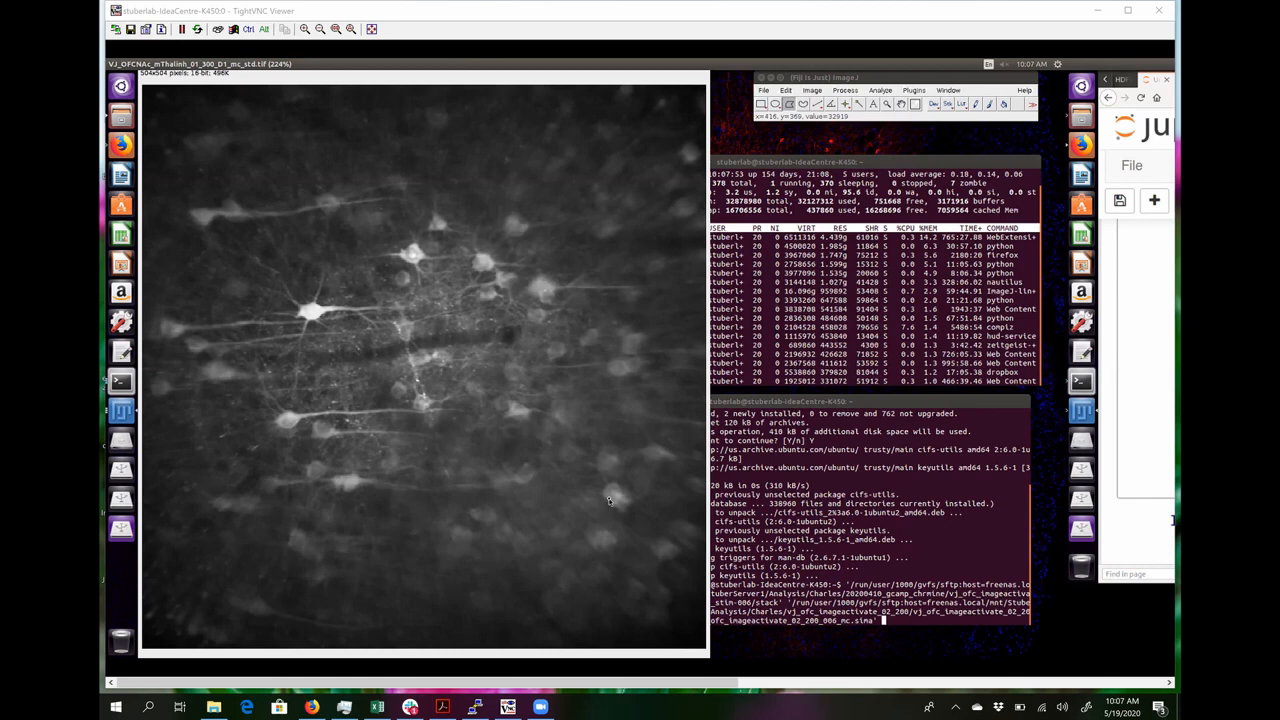
Outline the bright cell above the centre of the projection with a closed polygon selection.
left_click(697, 686)
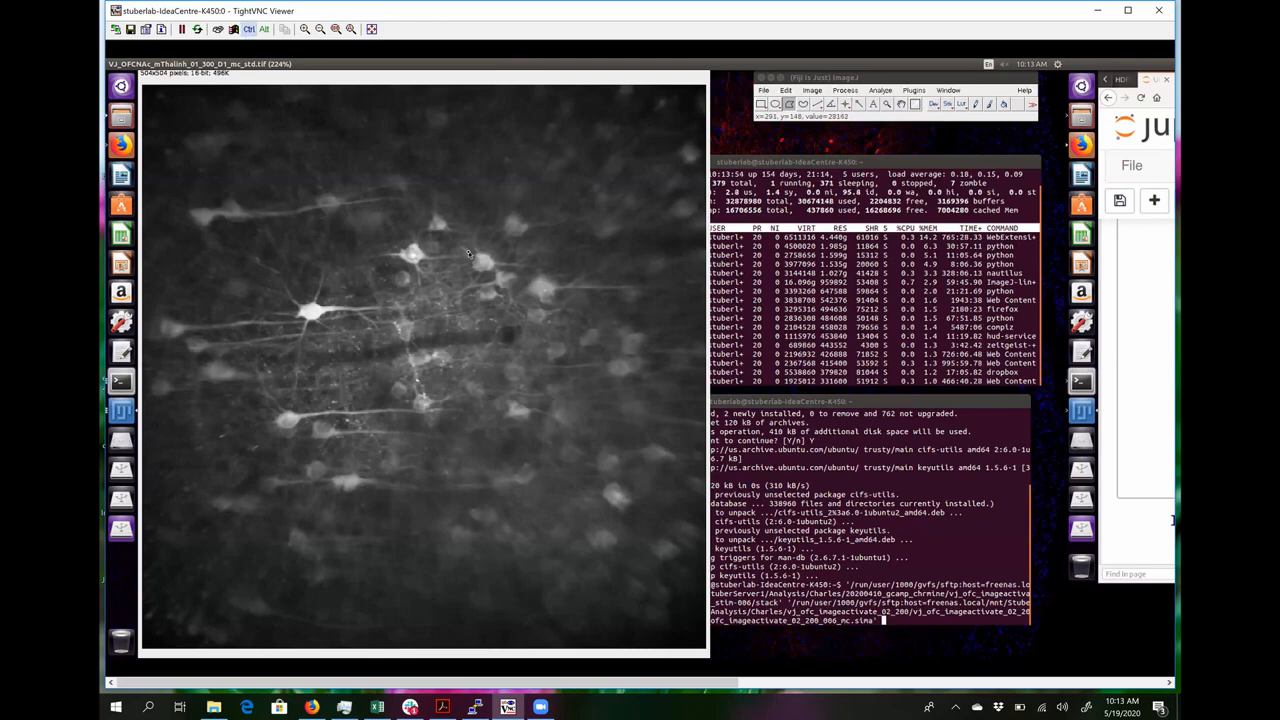
scroll(470, 254, "up", 1)
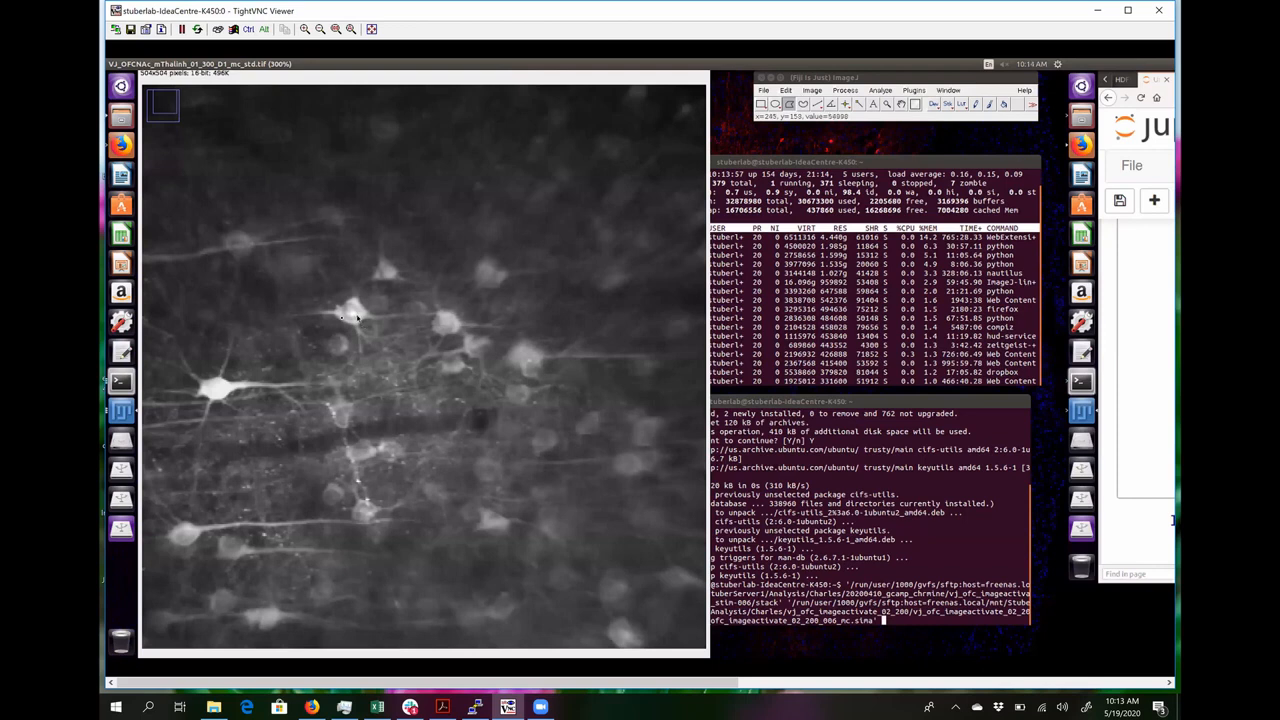
scroll(341, 318, "up", 2)
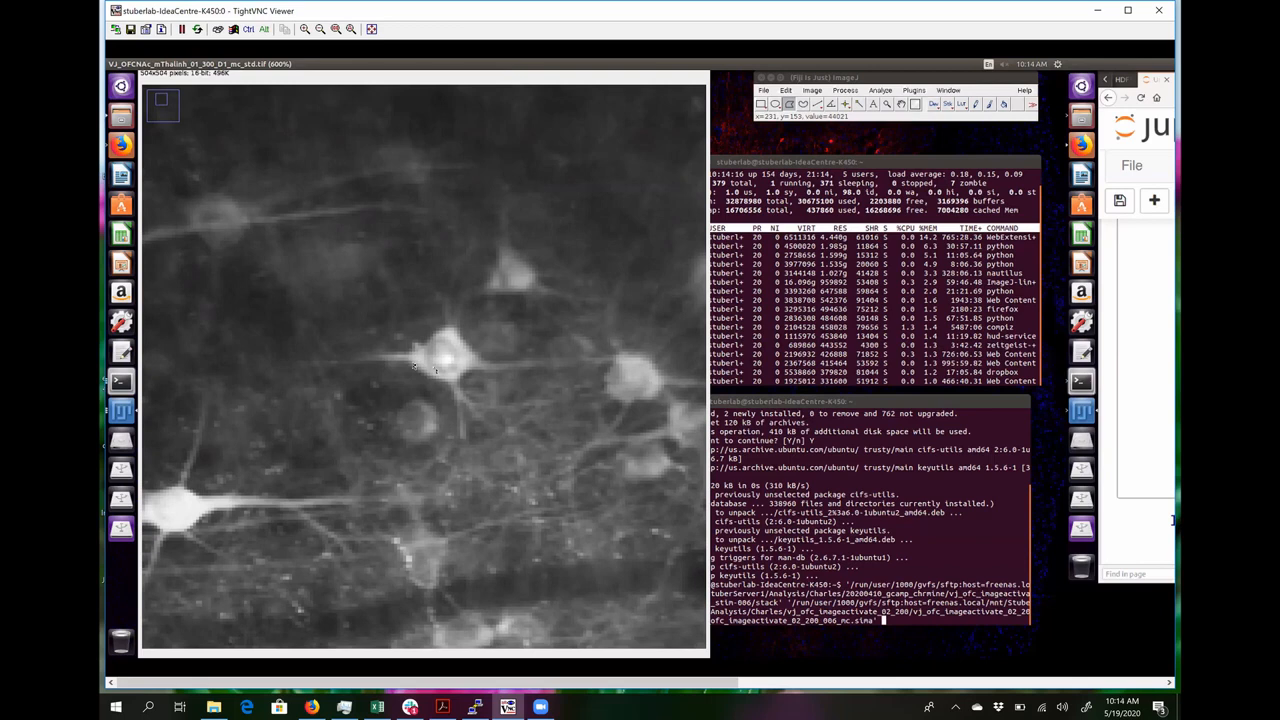
mouse_move(414, 366)
left_mouse_down()
mouse_move(452, 386)
mouse_move(477, 354)
mouse_move(444, 332)
mouse_move(412, 365)
left_mouse_up()
Open the ROI Manager and turn on Show All with labels.
left_click(818, 91)
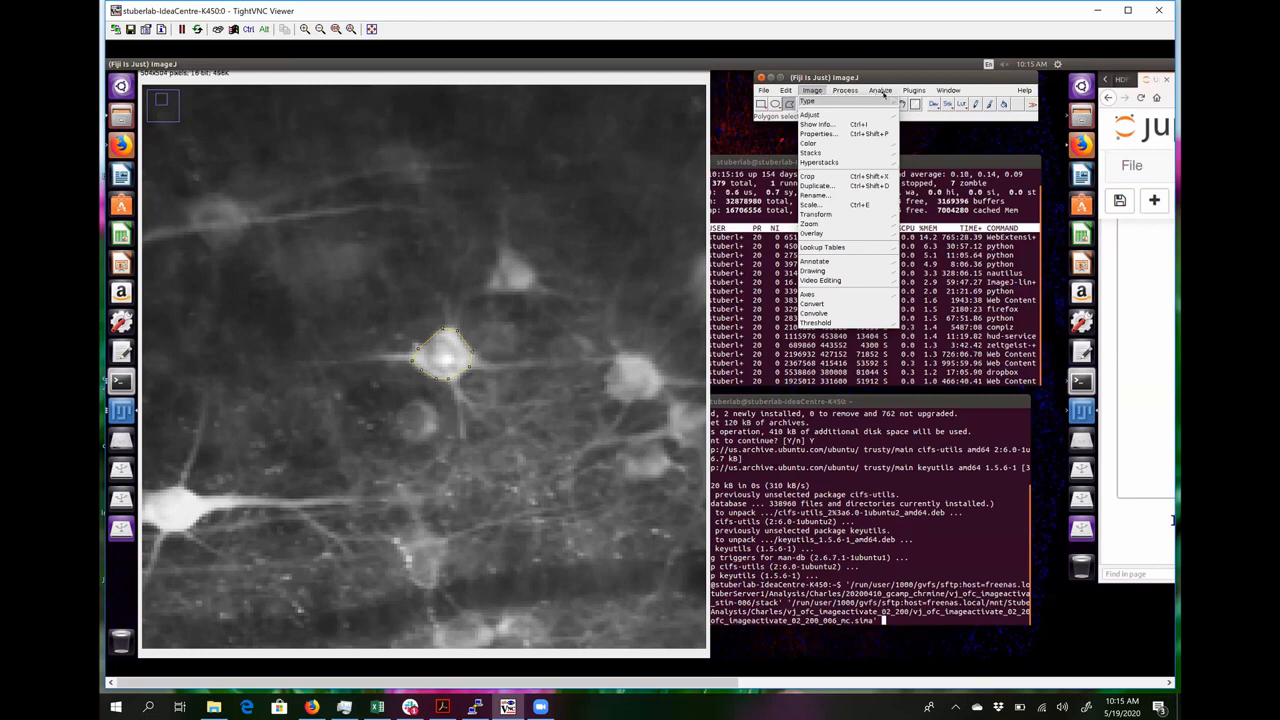
left_click(881, 91)
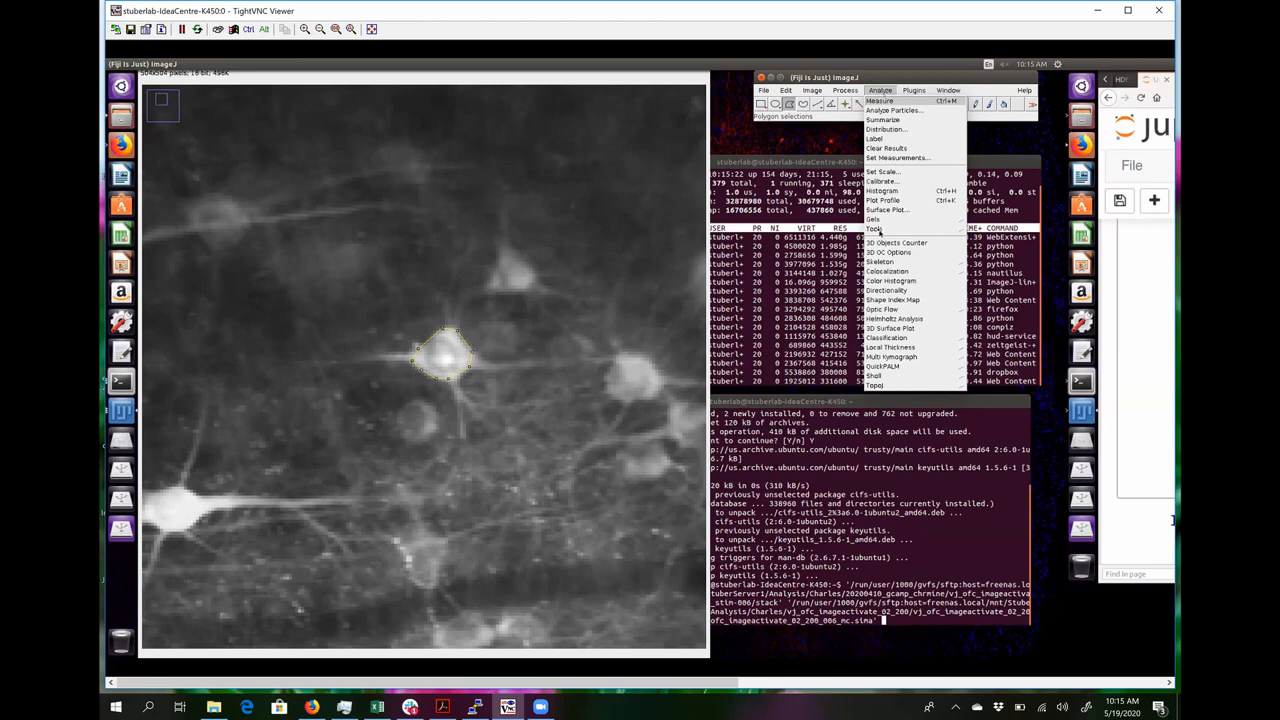
mouse_move(878, 231)
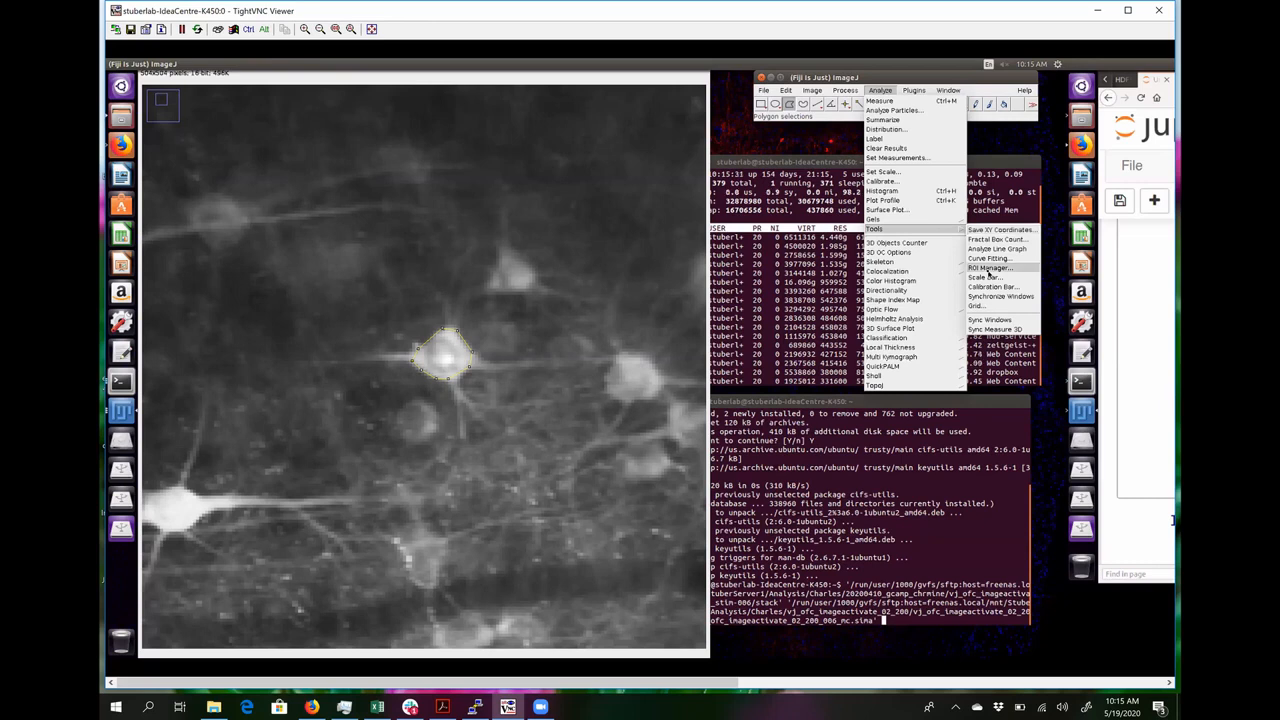
left_click(989, 268)
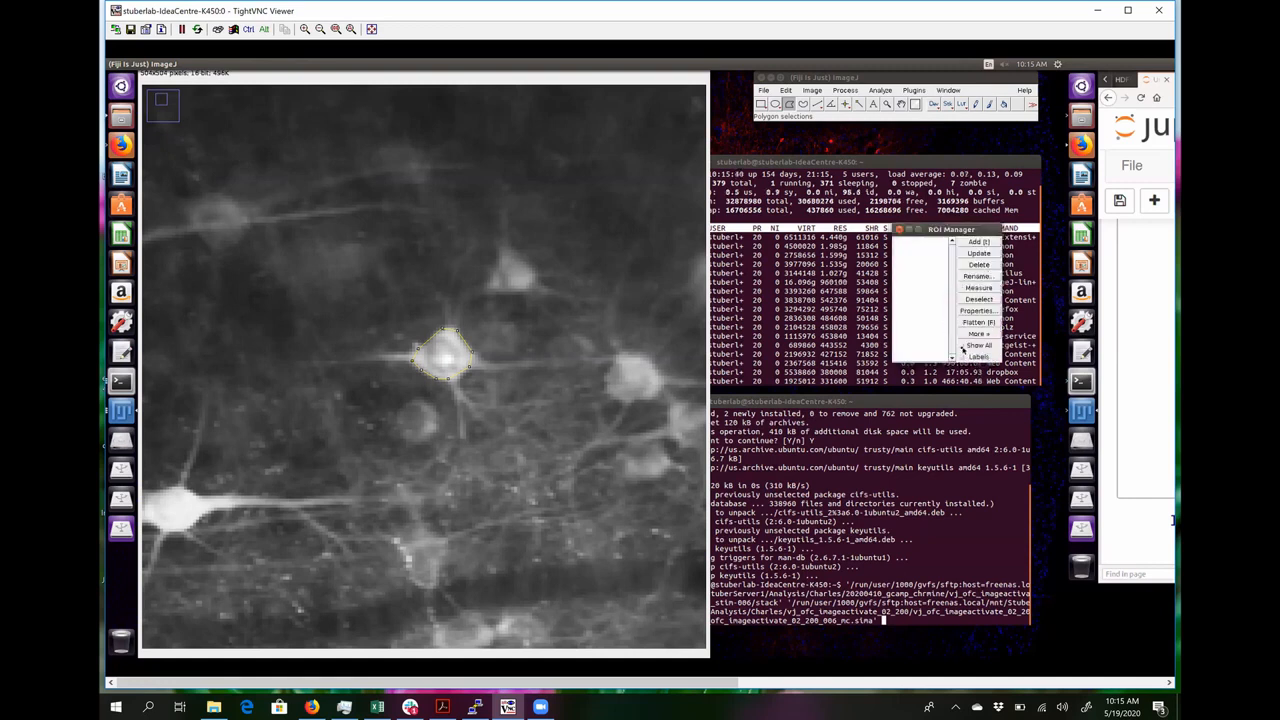
left_click(963, 346)
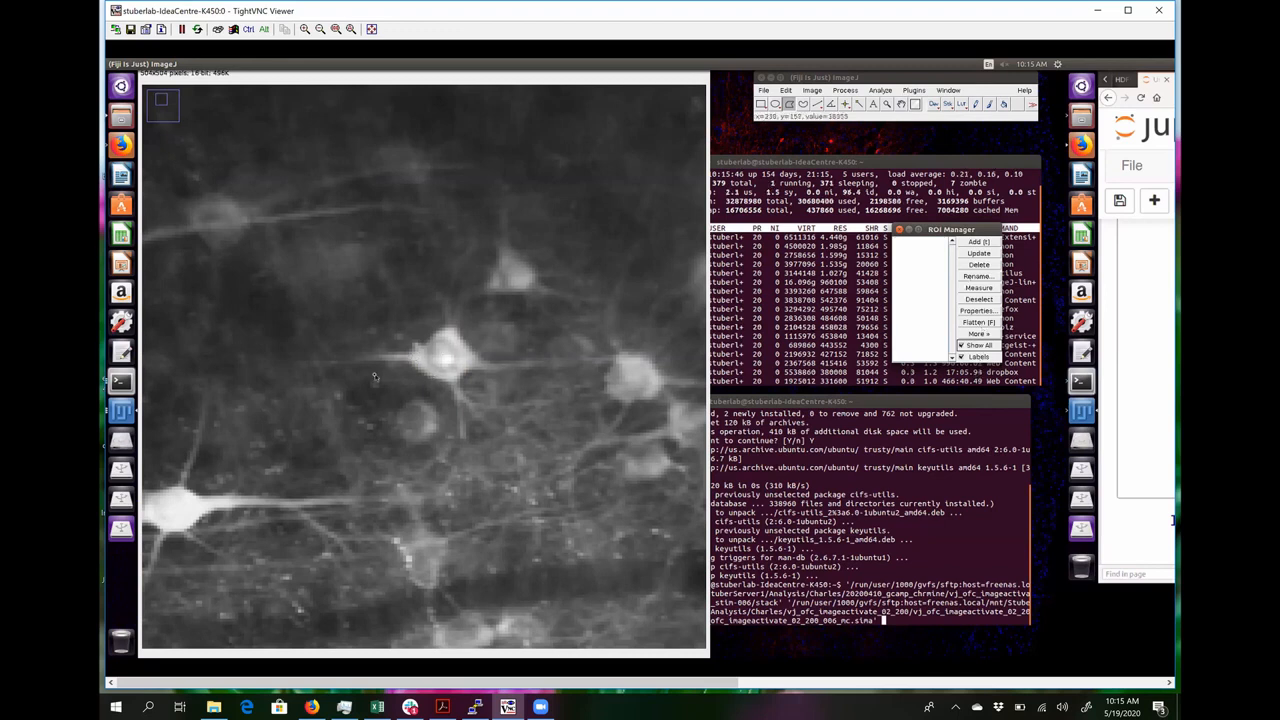
Restore the projection window from its maximized size and move it up beside the desktop launcher.
left_click(481, 311)
left_click(497, 309)
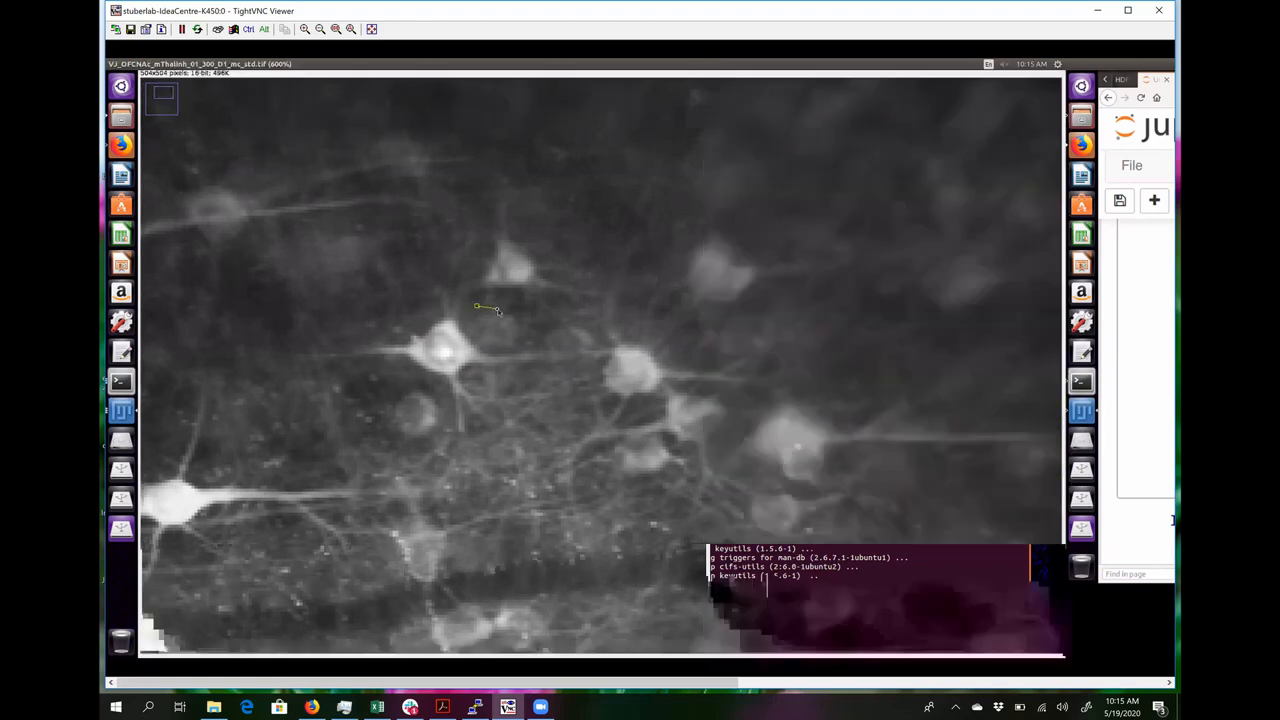
double_click(671, 69)
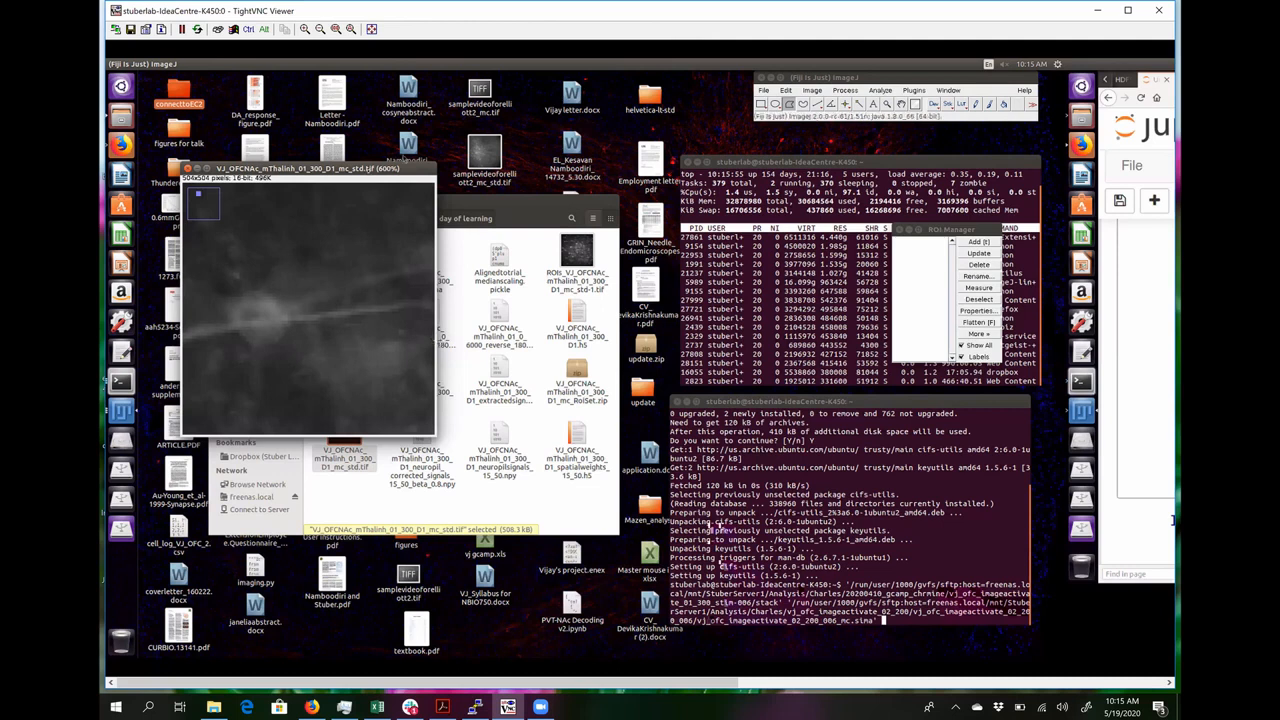
left_click_drag(386, 168, 338, 92)
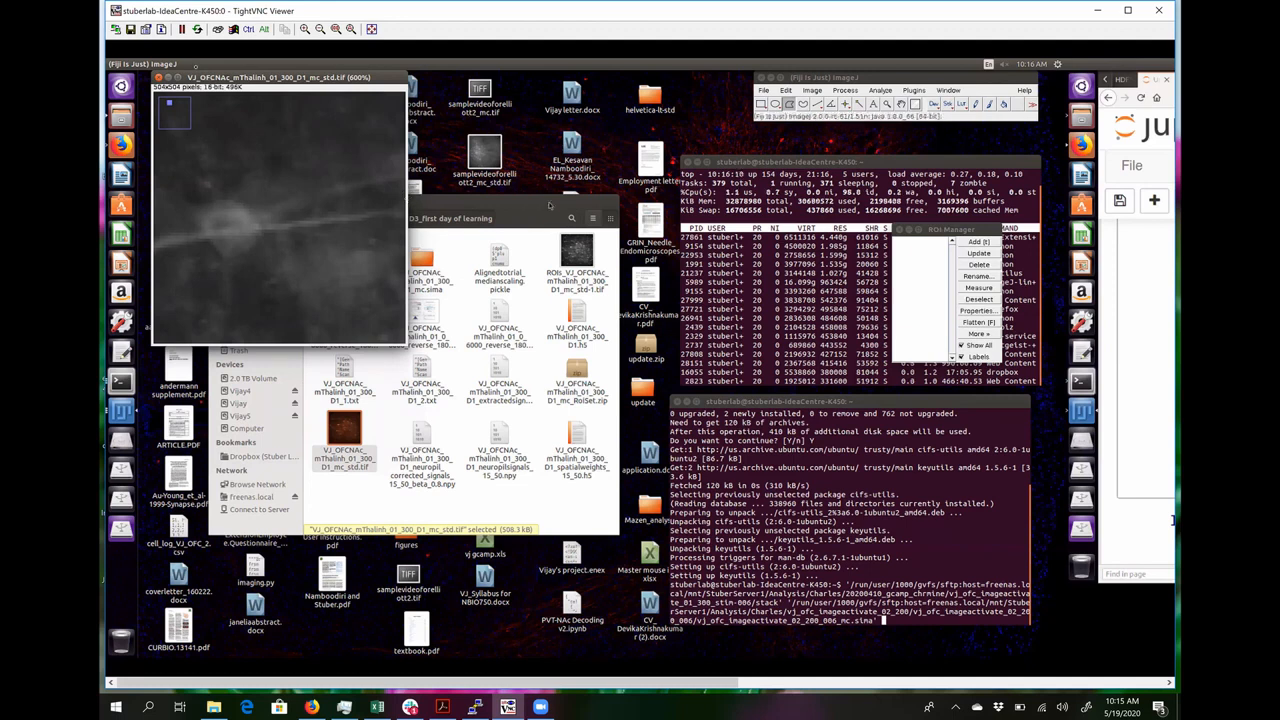
left_click(404, 196)
left_click(177, 77)
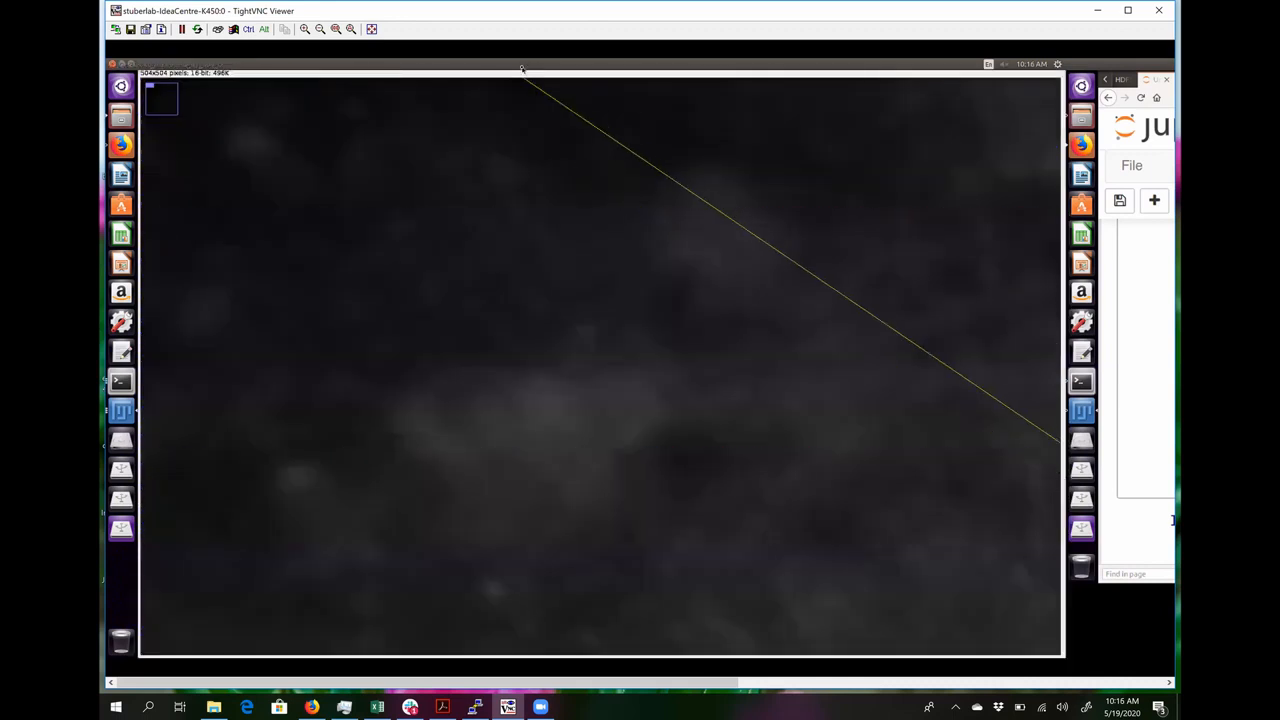
double_click(521, 67)
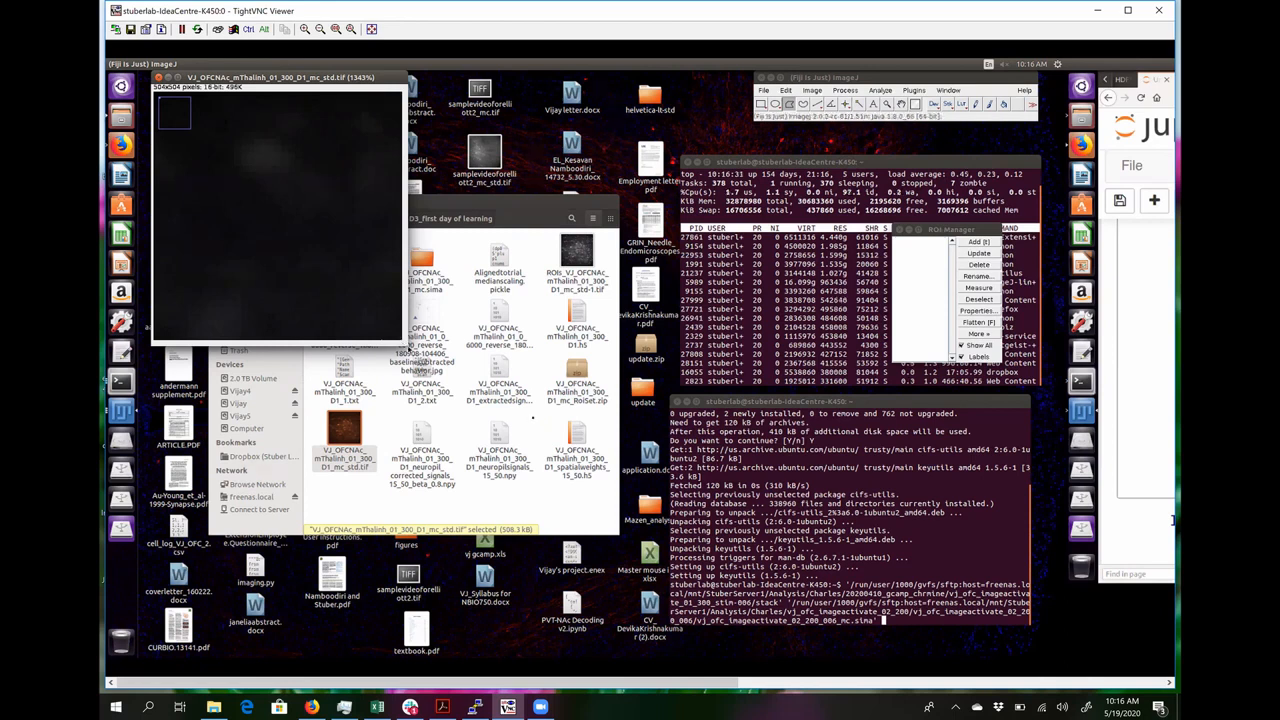
Enlarge the projection window so the ROI Manager stays uncovered, and clear the stray unfinished polygon with the Scrolling tool.
left_click_drag(409, 349, 697, 699)
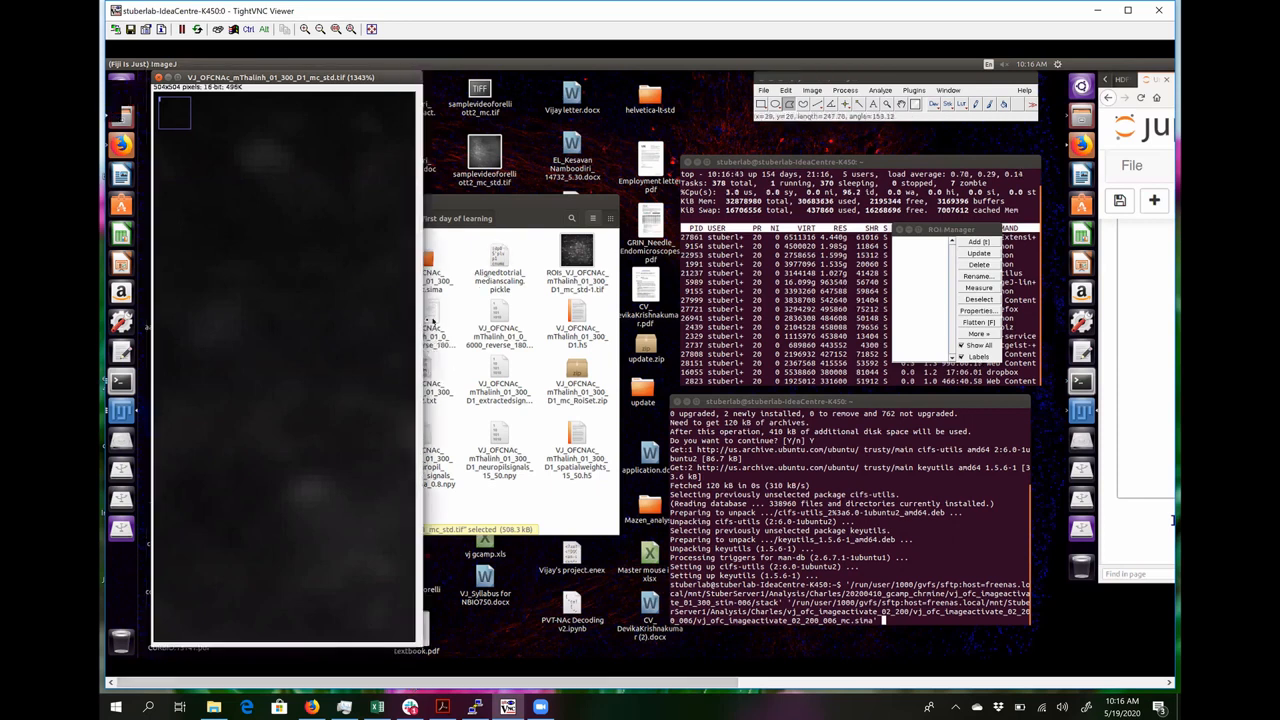
left_click_drag(424, 323, 712, 360)
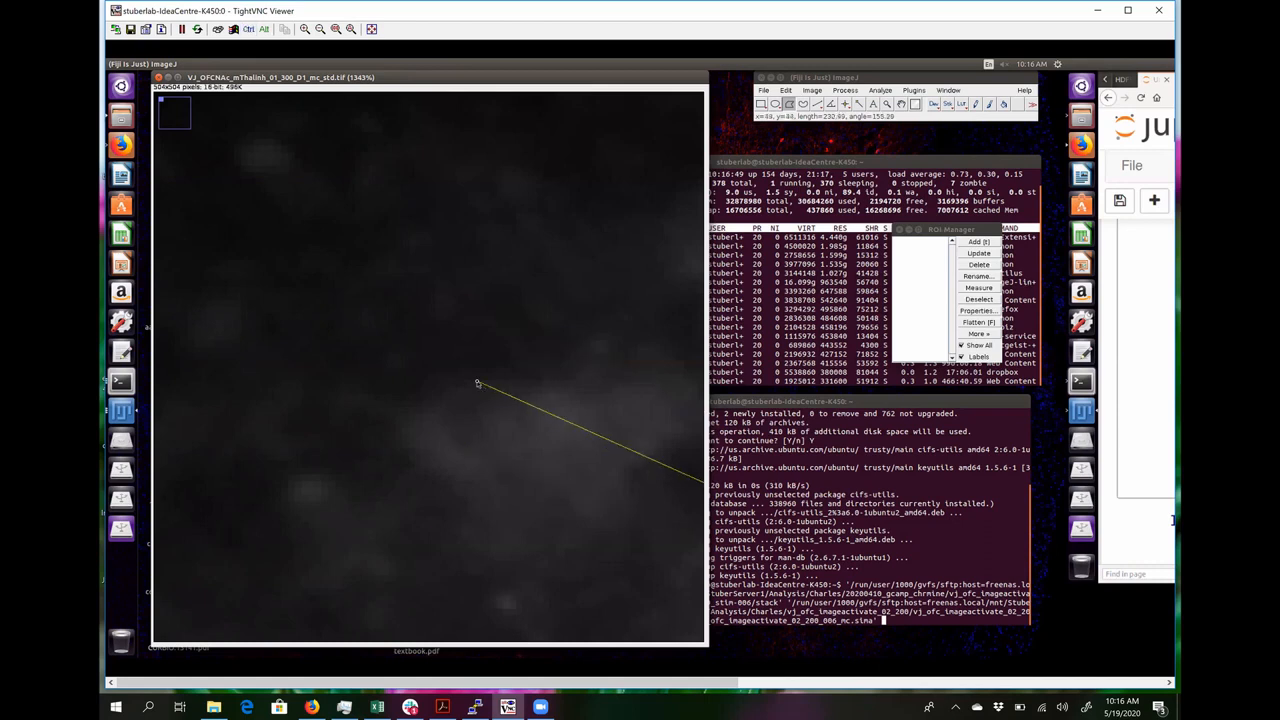
key("minus")
key("minus")
key("minus")
key("minus")
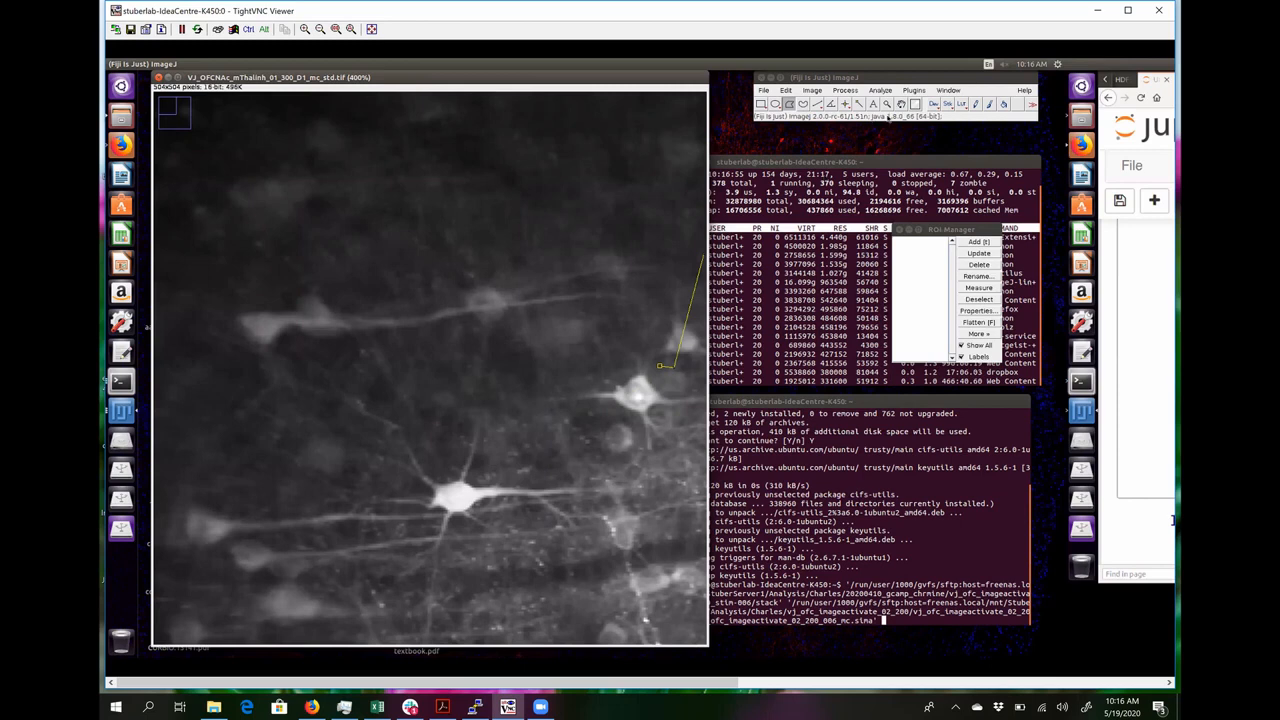
left_click(902, 104)
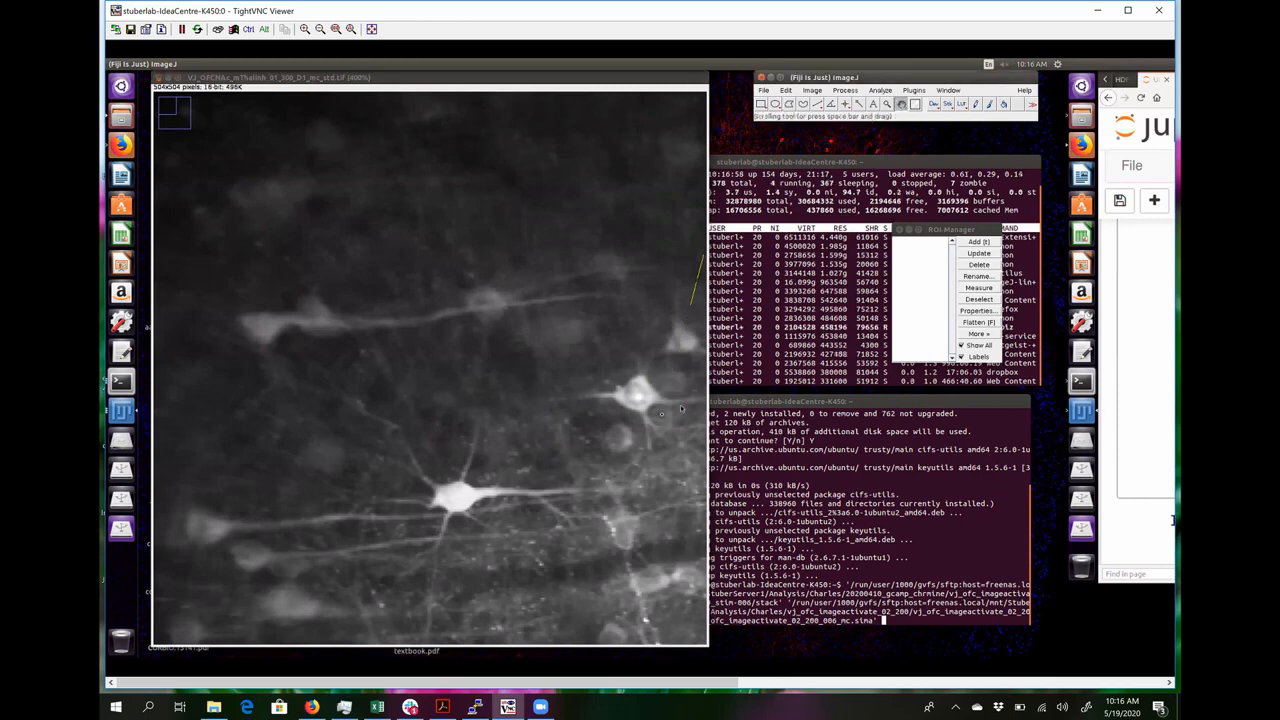
left_click(625, 408)
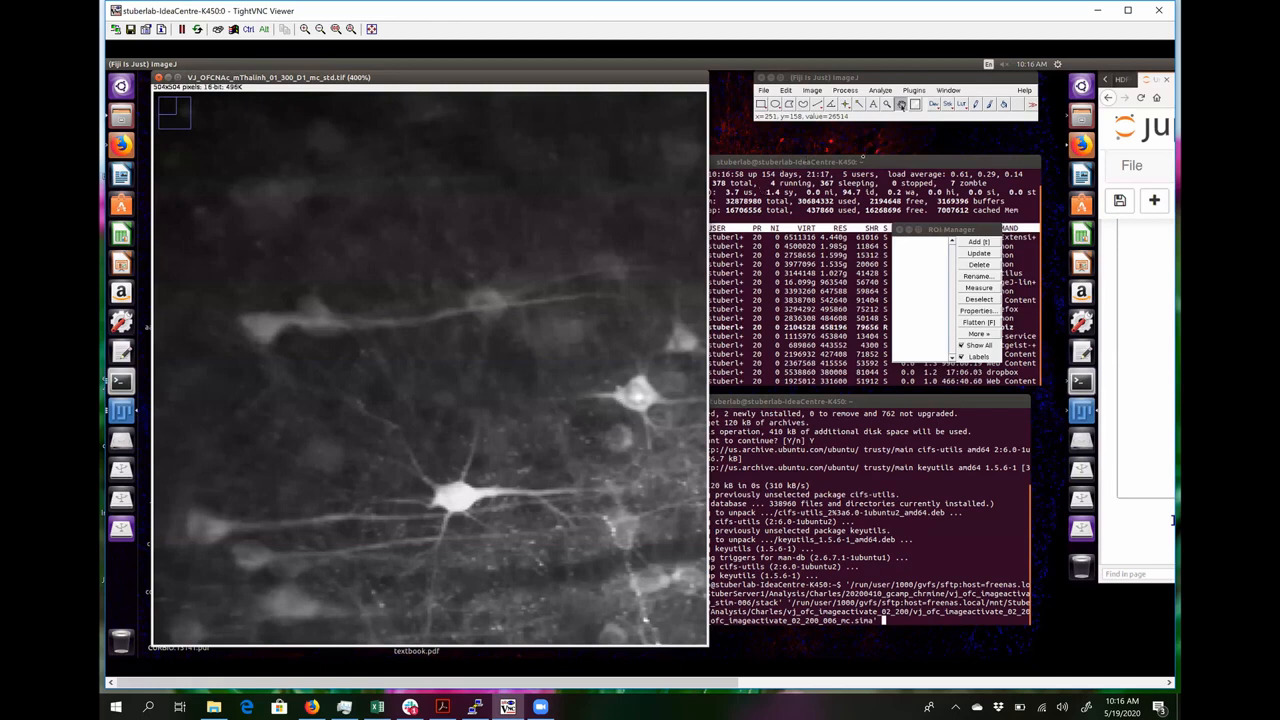
Outline the bright cell above the projection's centre with a polygon at 600% zoom and add it to the ROI Manager.
left_click_drag(680, 440, 598, 432)
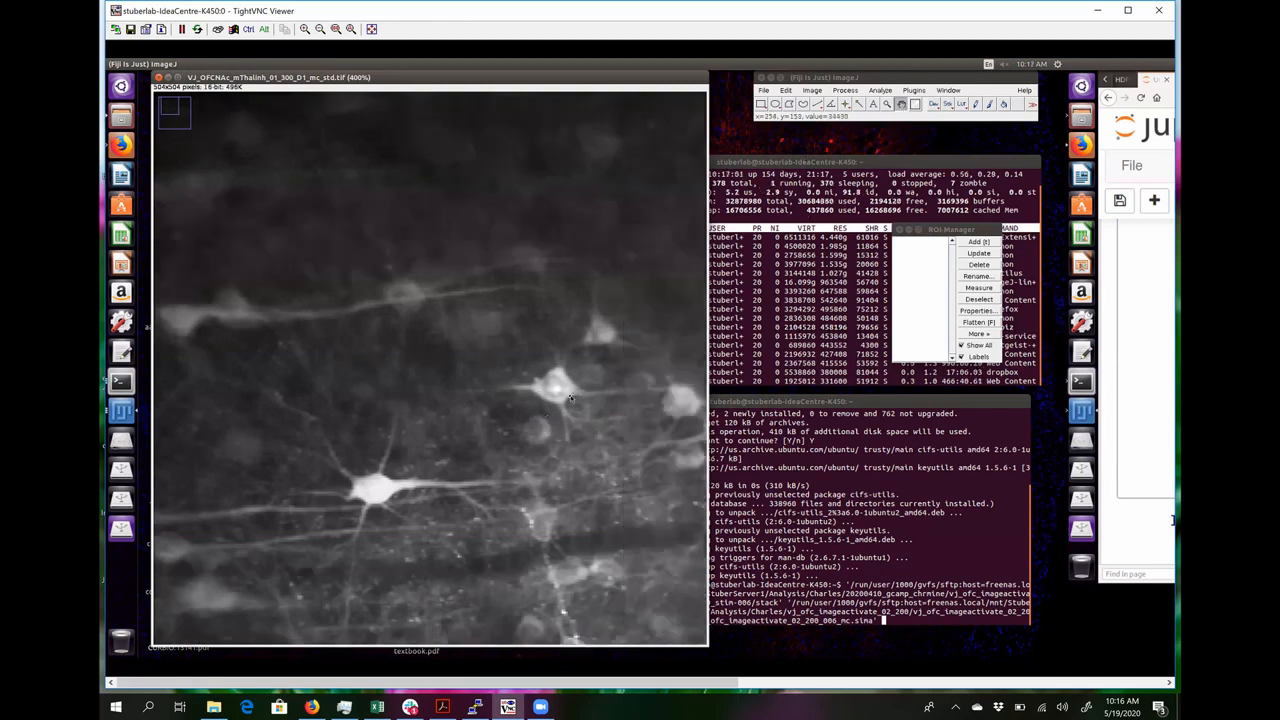
left_click_drag(506, 394, 459, 391)
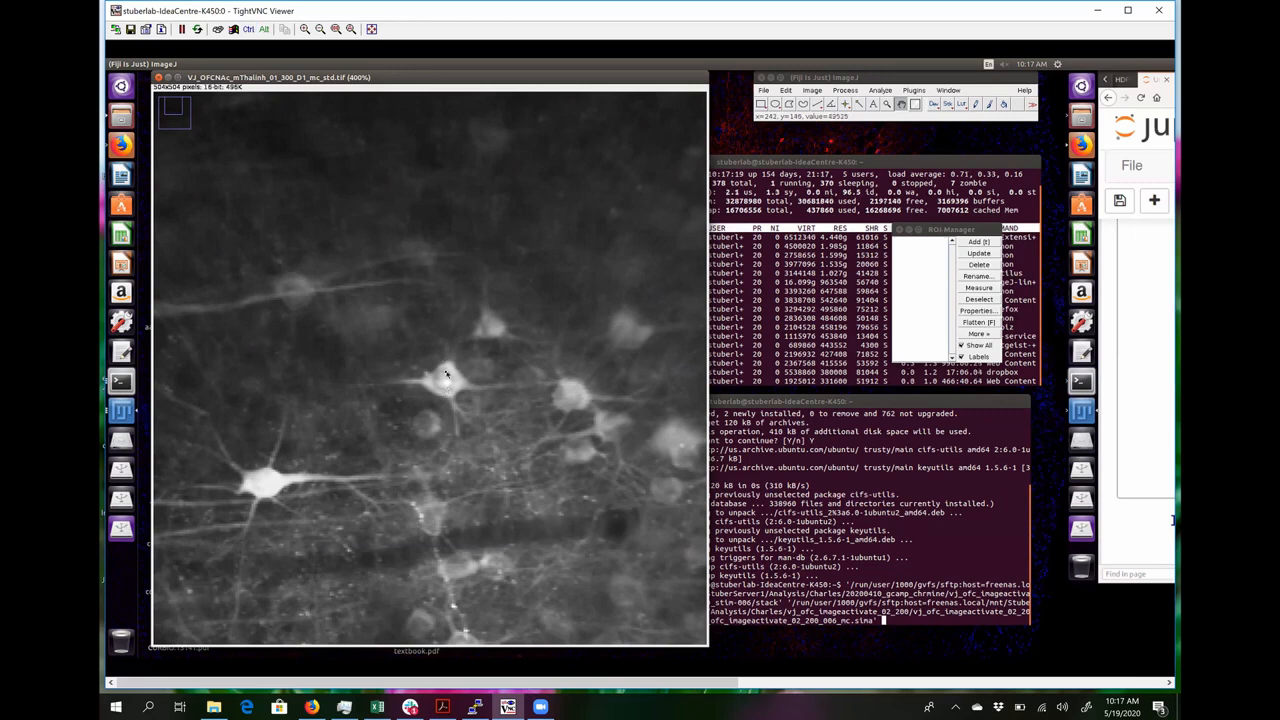
left_click_drag(446, 378, 449, 405)
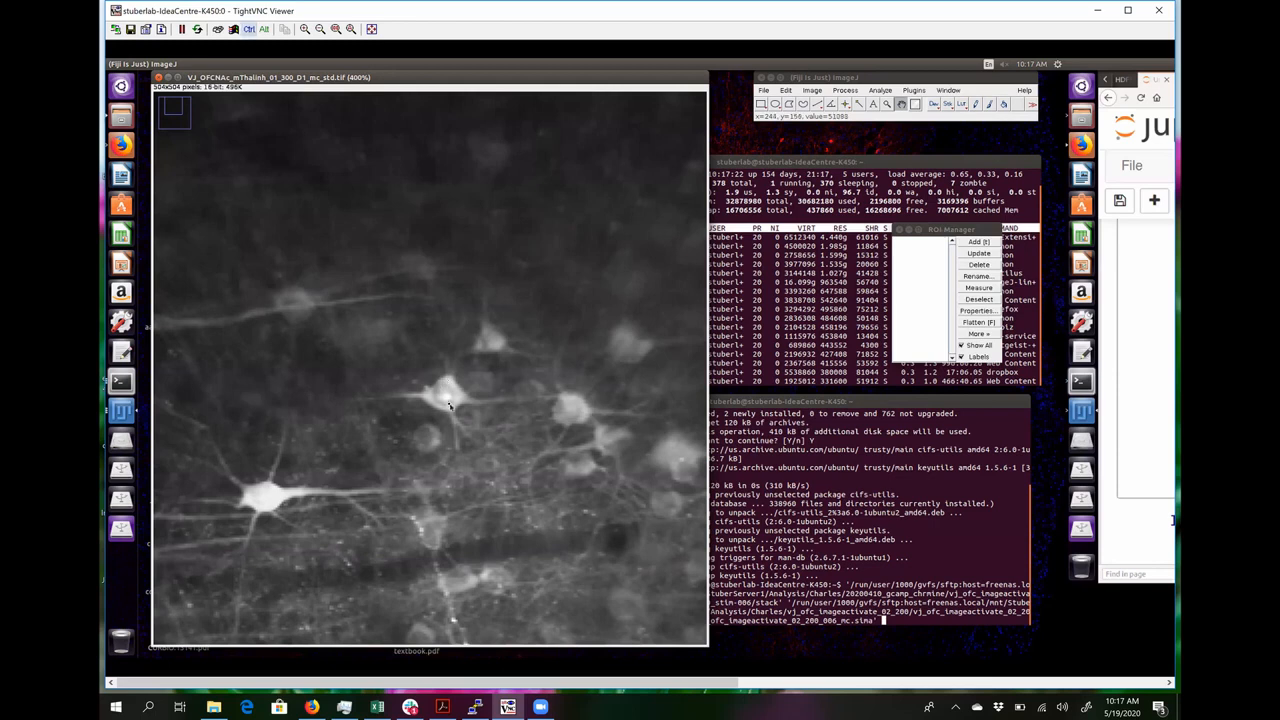
key("plus")
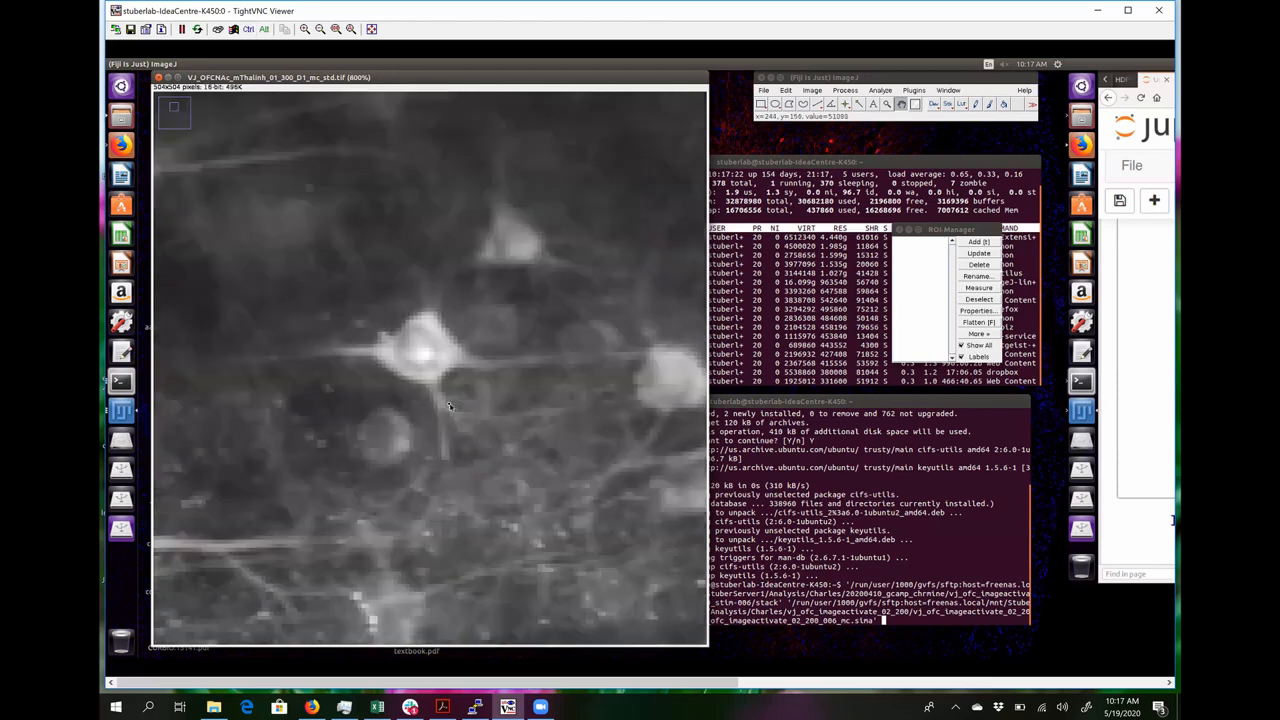
key("minus")
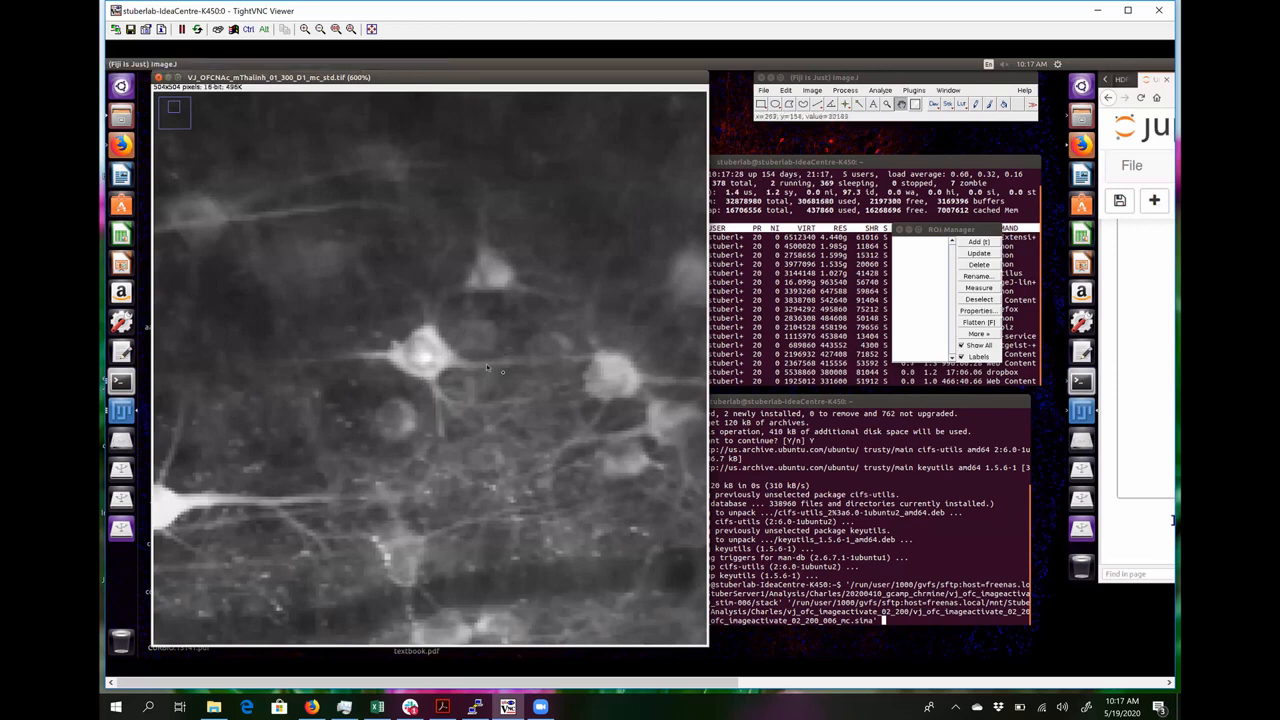
left_click_drag(487, 366, 537, 395)
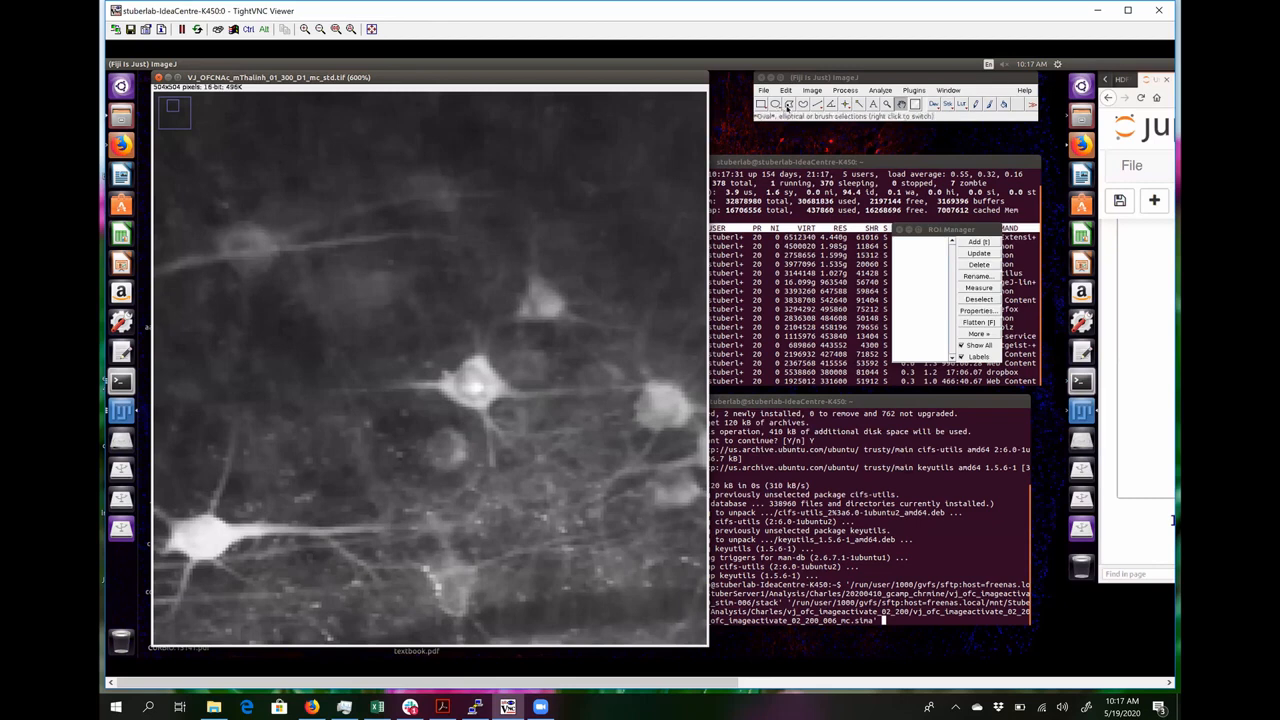
left_click(788, 105)
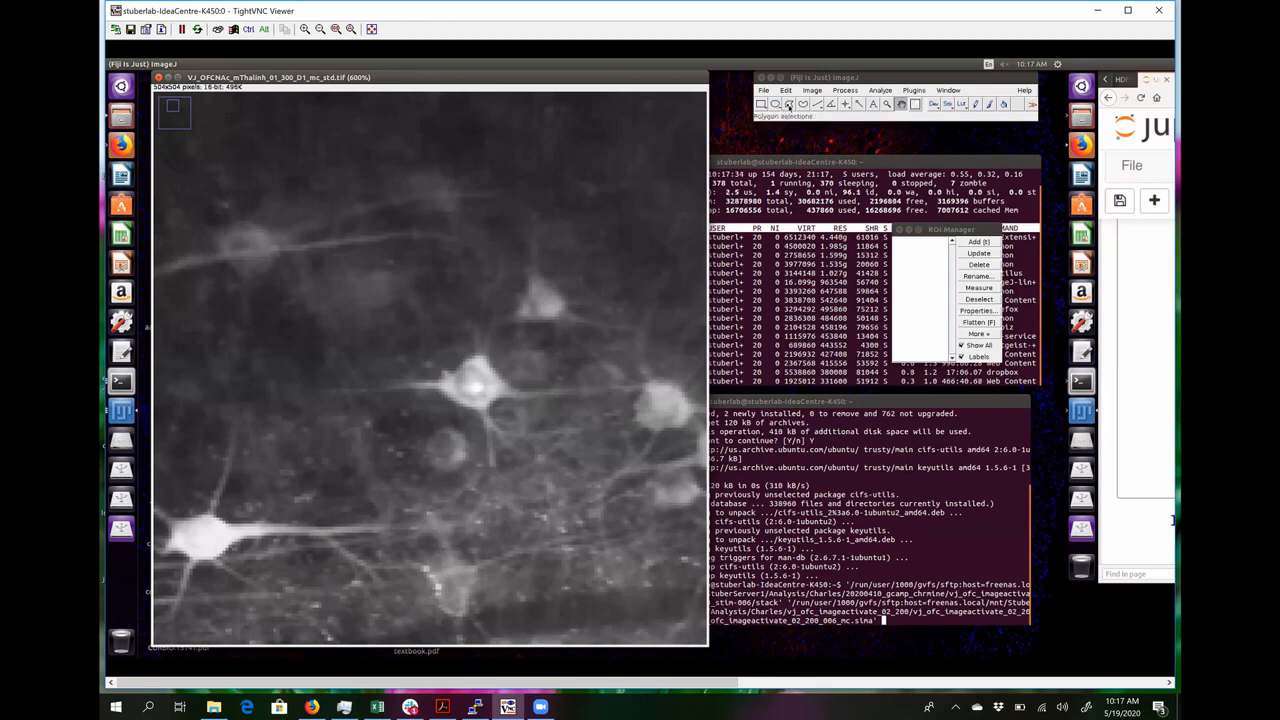
left_click(446, 383)
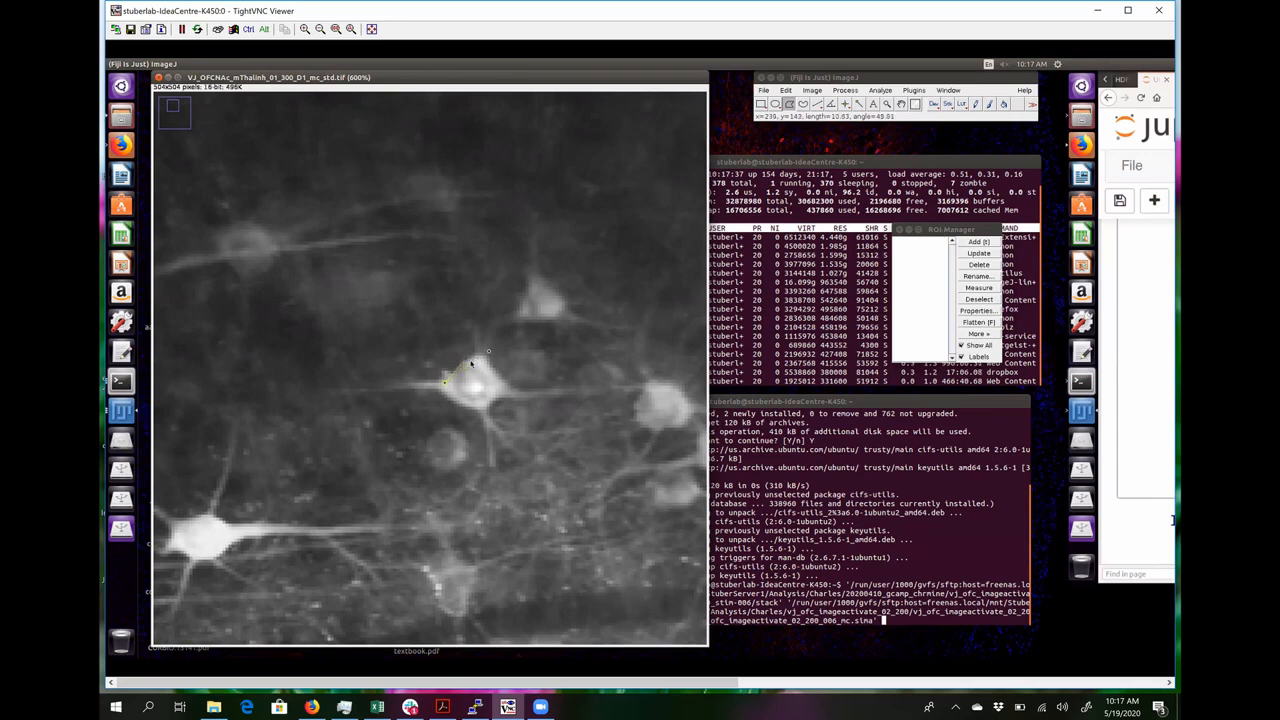
left_click(470, 360)
left_click(490, 366)
left_click(505, 395)
left_click(482, 413)
left_click(444, 383)
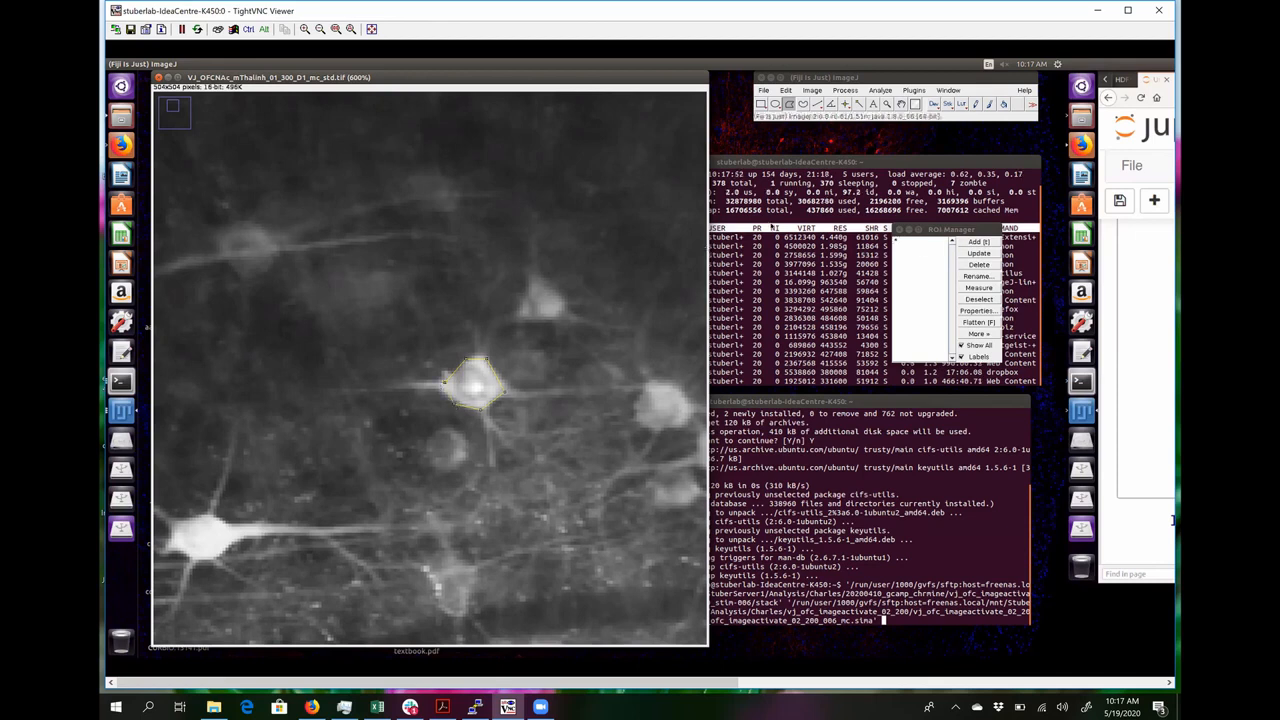
left_click(980, 243)
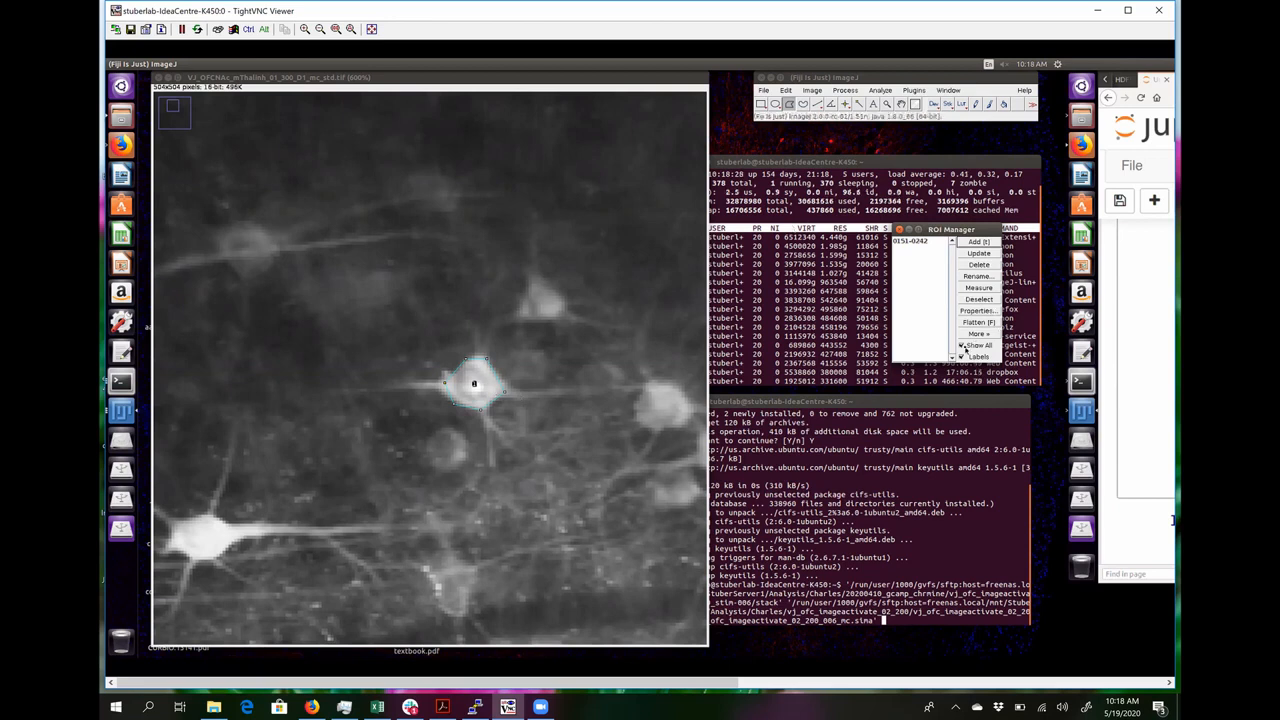
Toggle Show All off and on to check the stored outline against the cell.
left_click(963, 346)
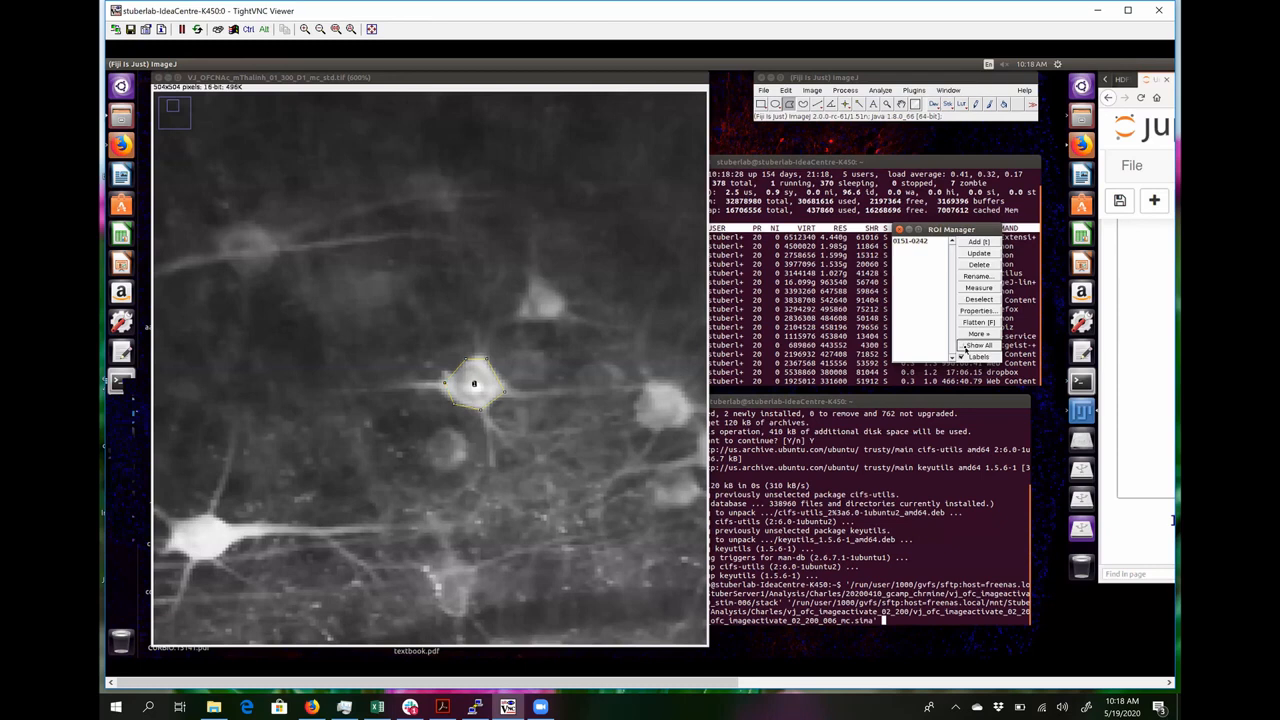
left_click(614, 324)
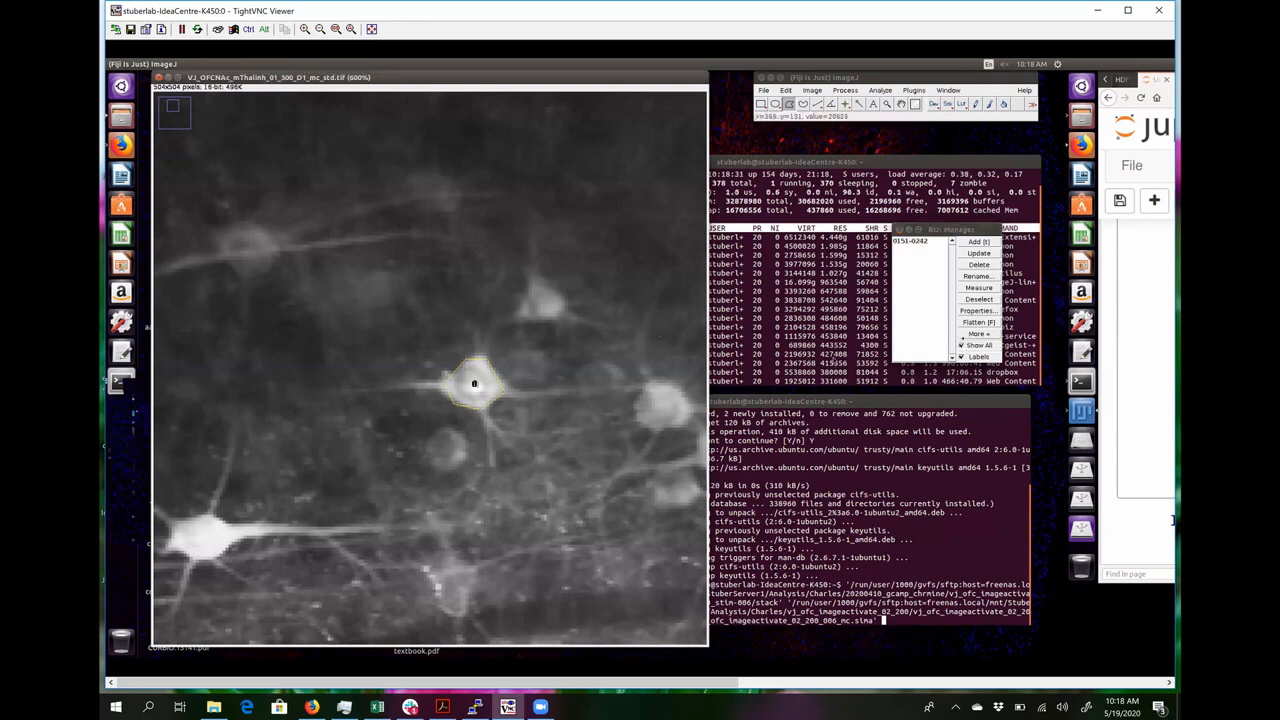
left_click(964, 347)
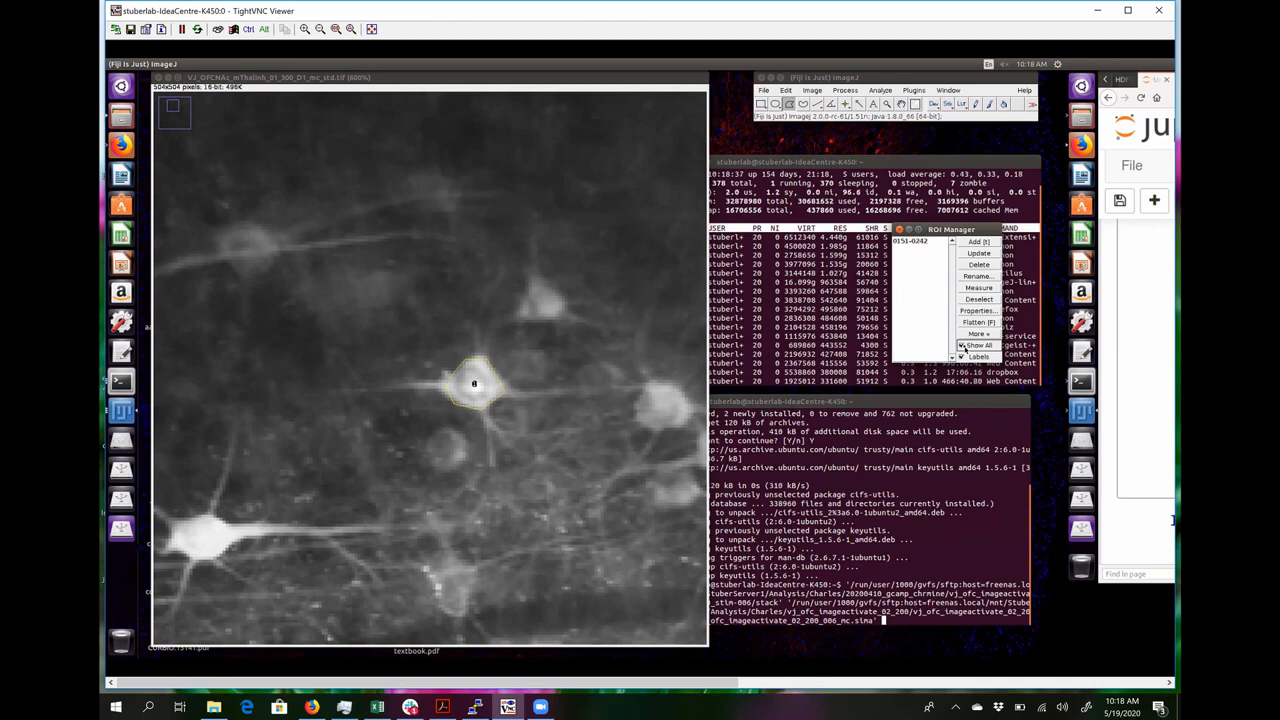
left_click(963, 347)
left_click(963, 347)
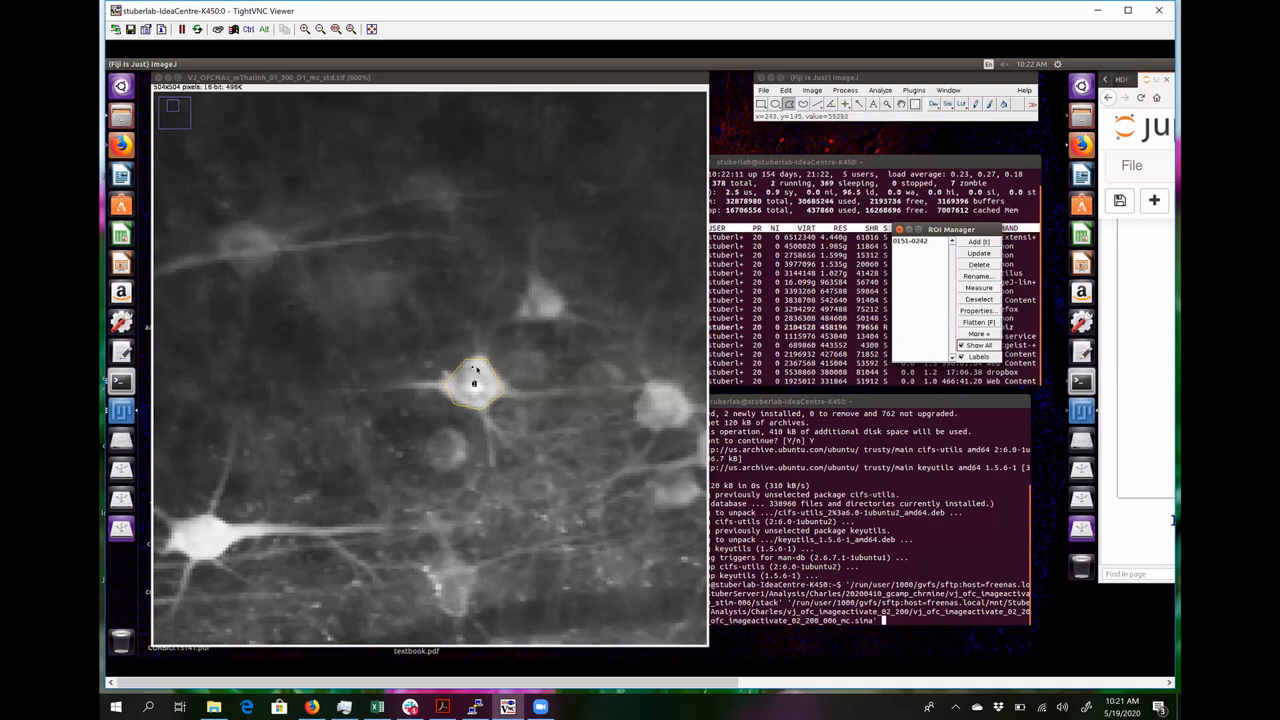
Try a smaller polygon just inside the stored outline of the bright cell above the projection's centre.
left_click(473, 367)
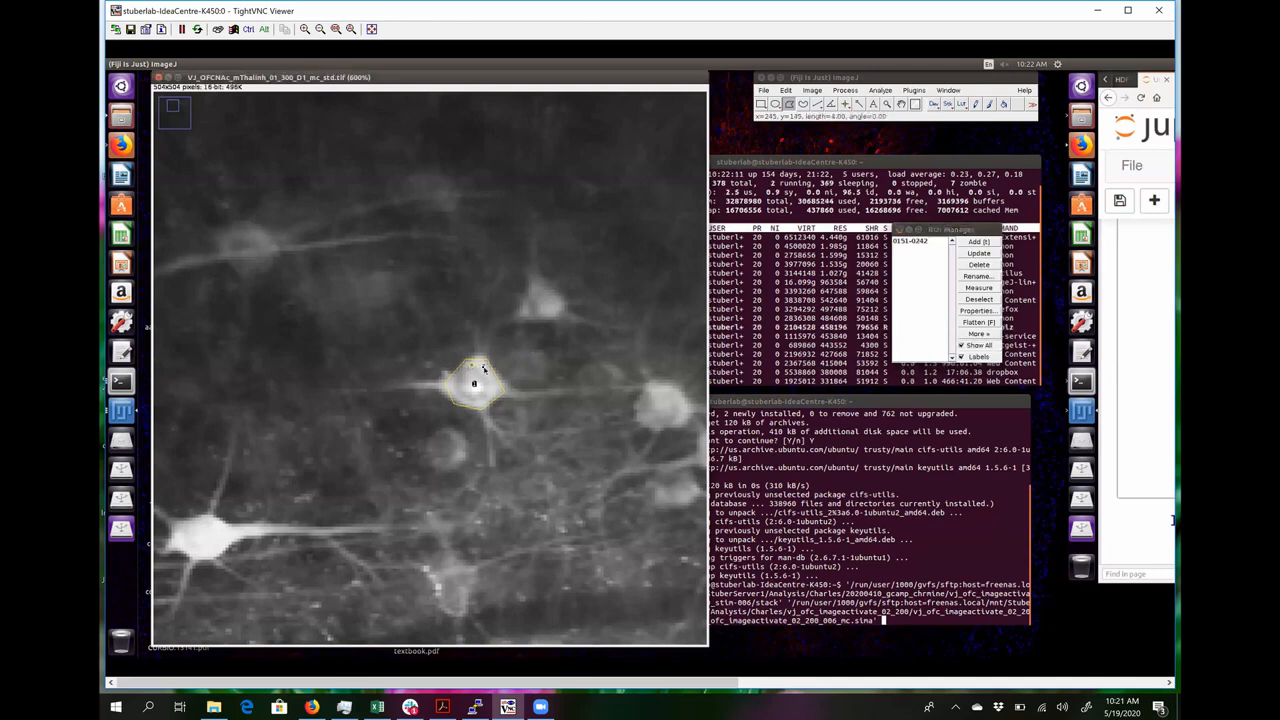
left_click(484, 370)
left_click(493, 388)
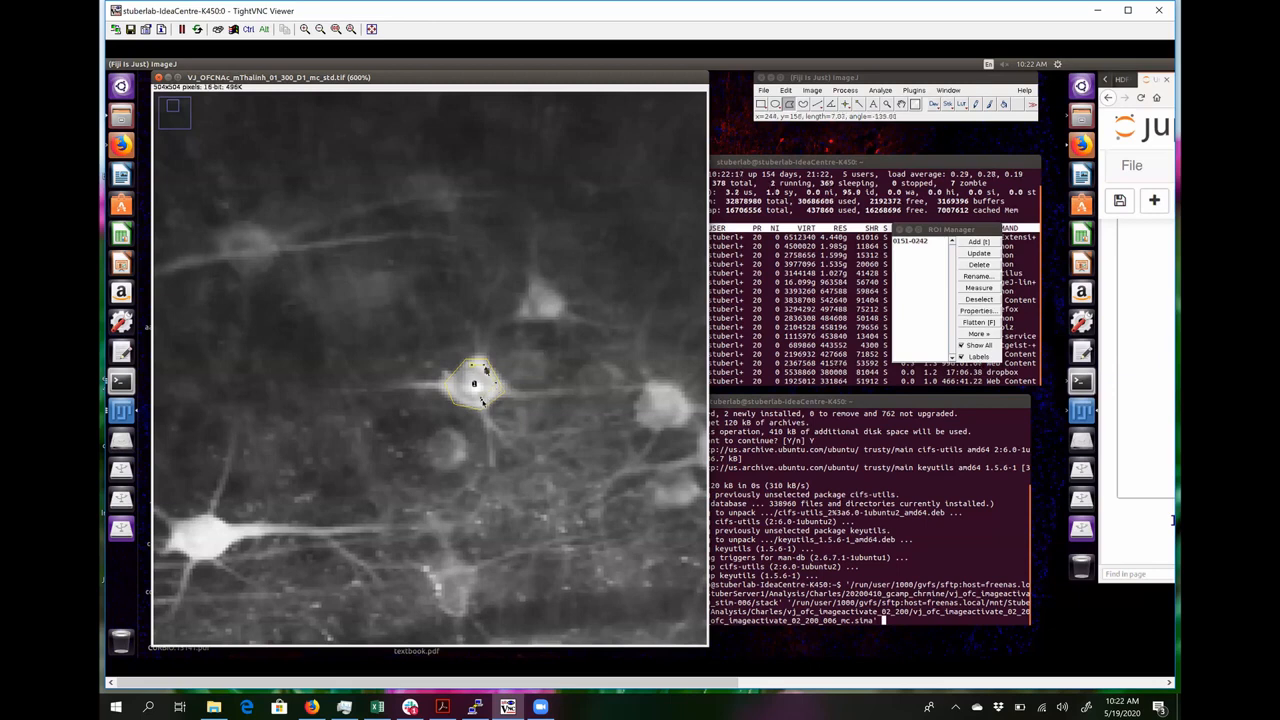
left_click(481, 401)
left_click(457, 395)
left_click(458, 383)
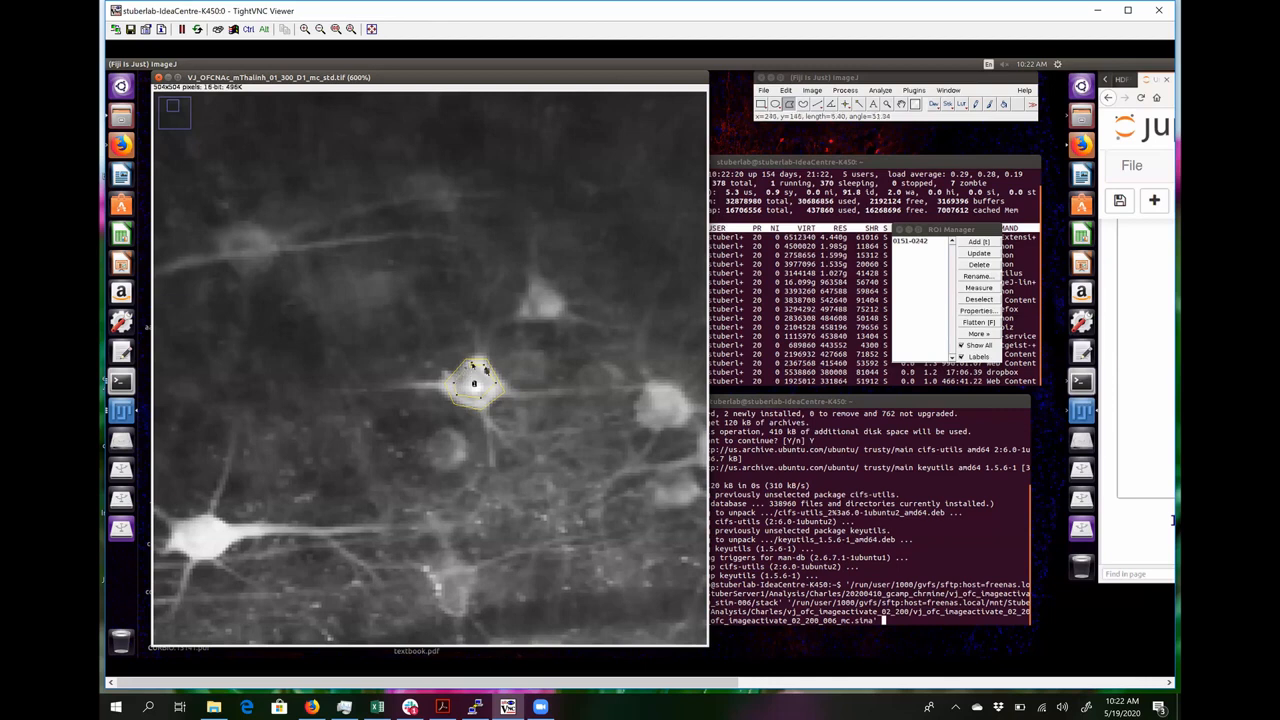
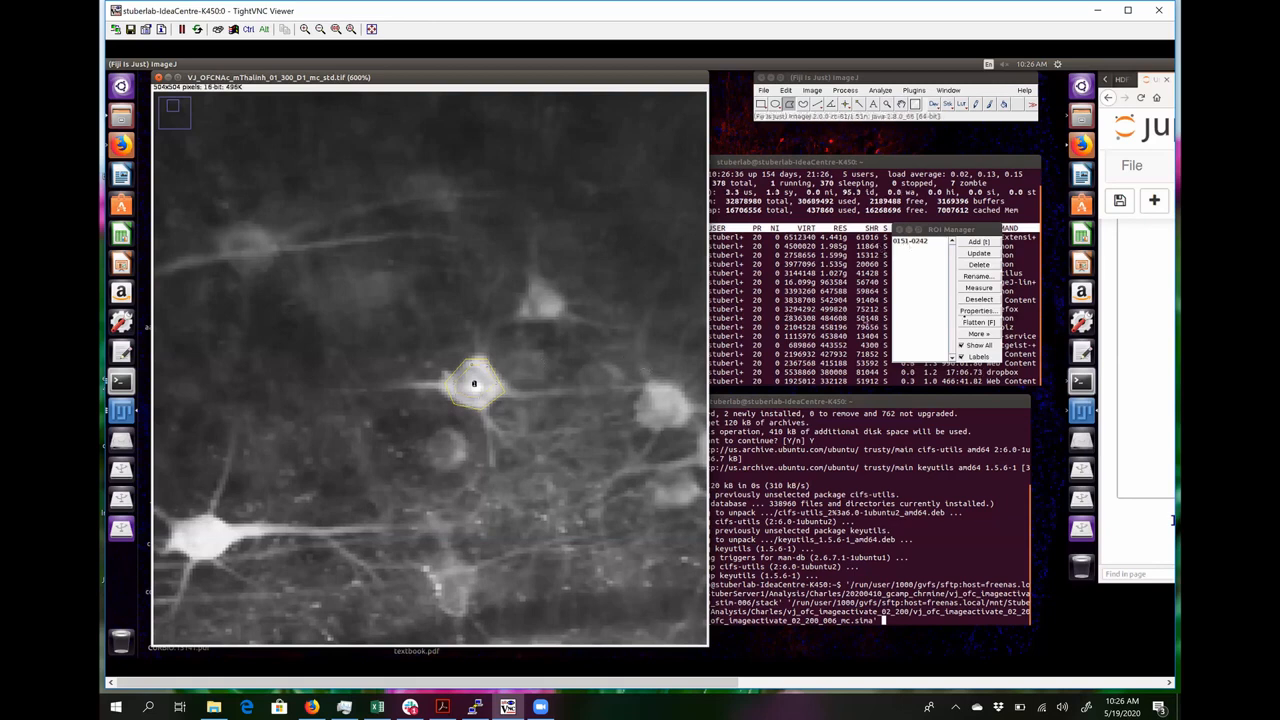
Delete the bright cell's stored outline from the ROI Manager and clear its remaining selection from the projection.
left_click(918, 246)
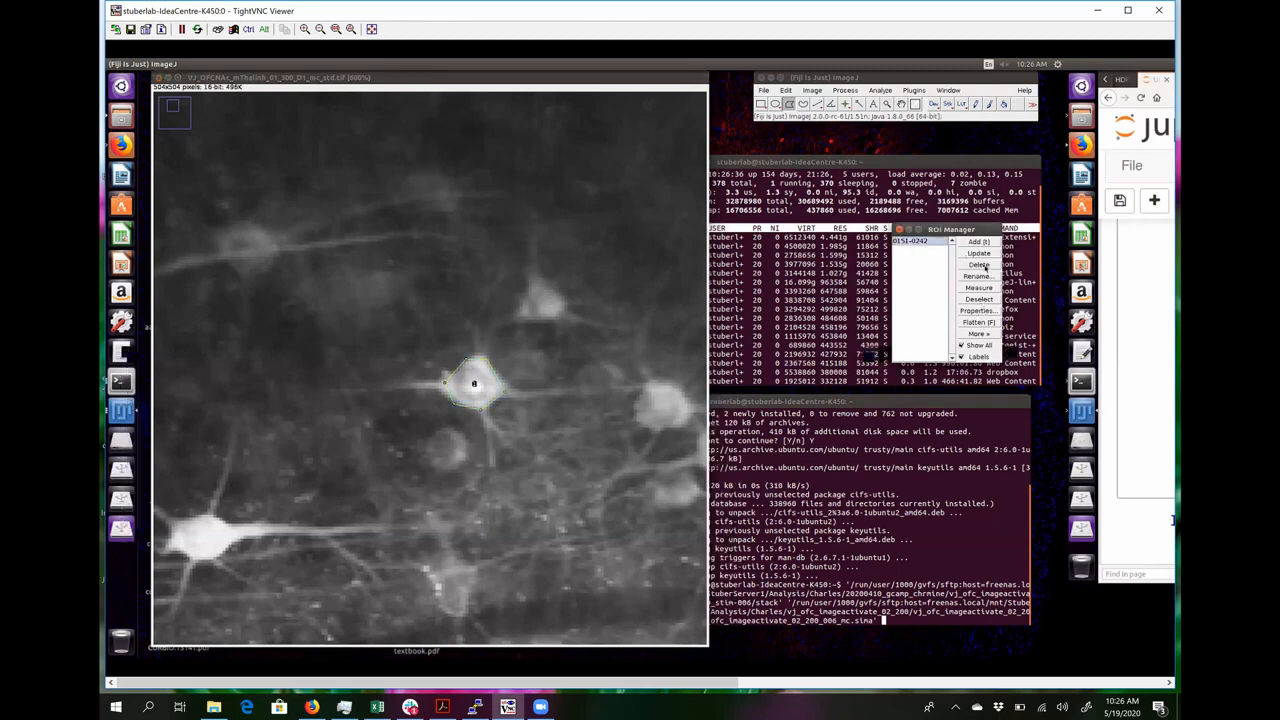
left_click(979, 265)
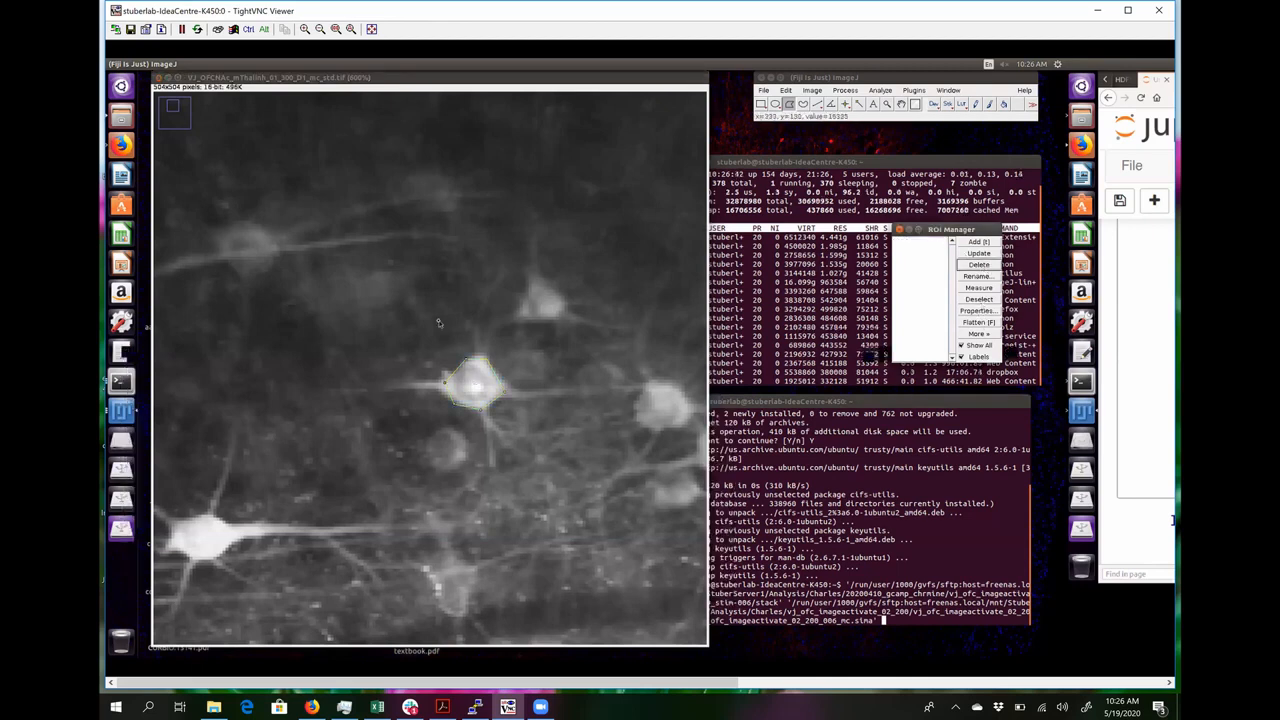
left_click(466, 330)
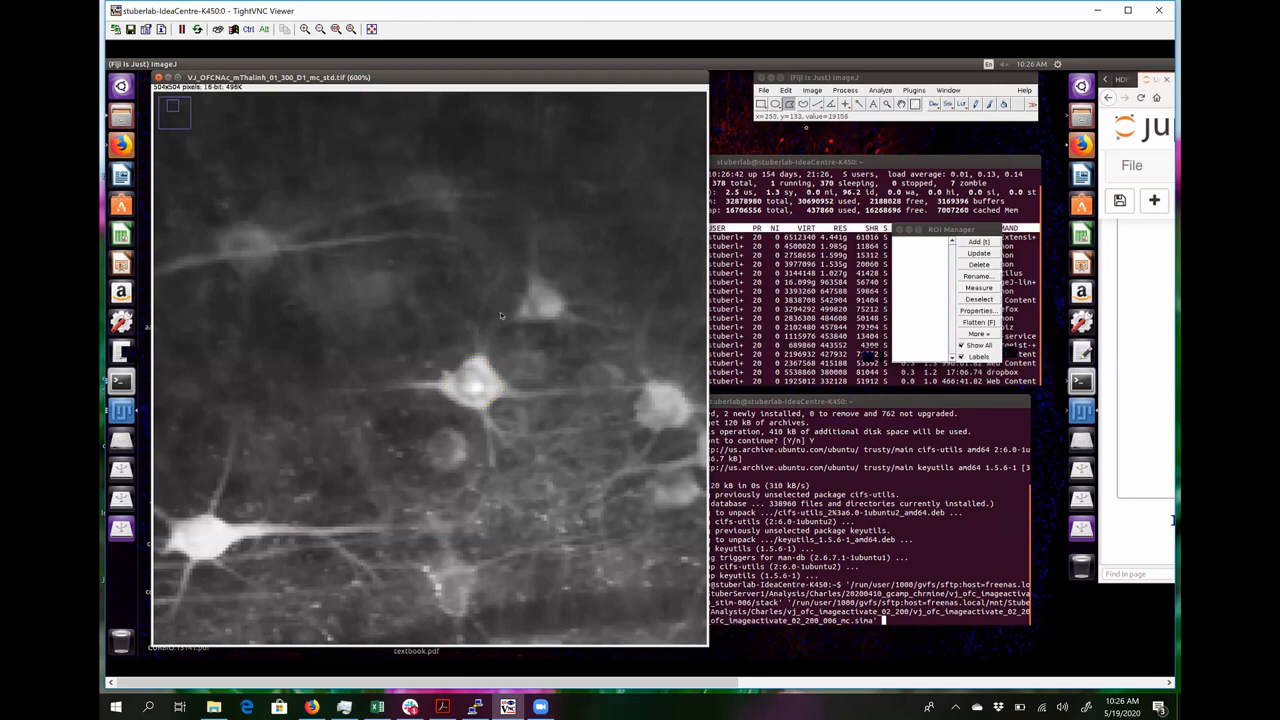
Outline the whole dim cell on the long process in the projection's upper left with a polygon and add it to the ROI Manager.
left_click(903, 105)
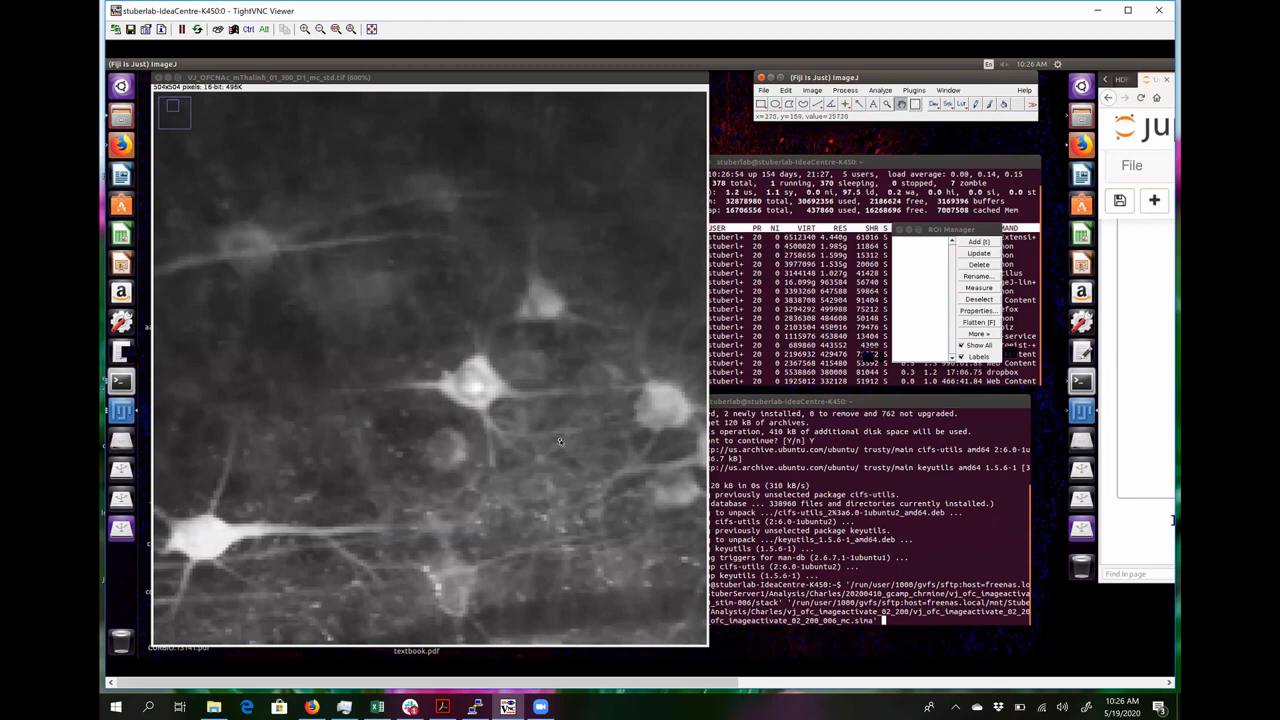
left_click_drag(550, 440, 654, 431)
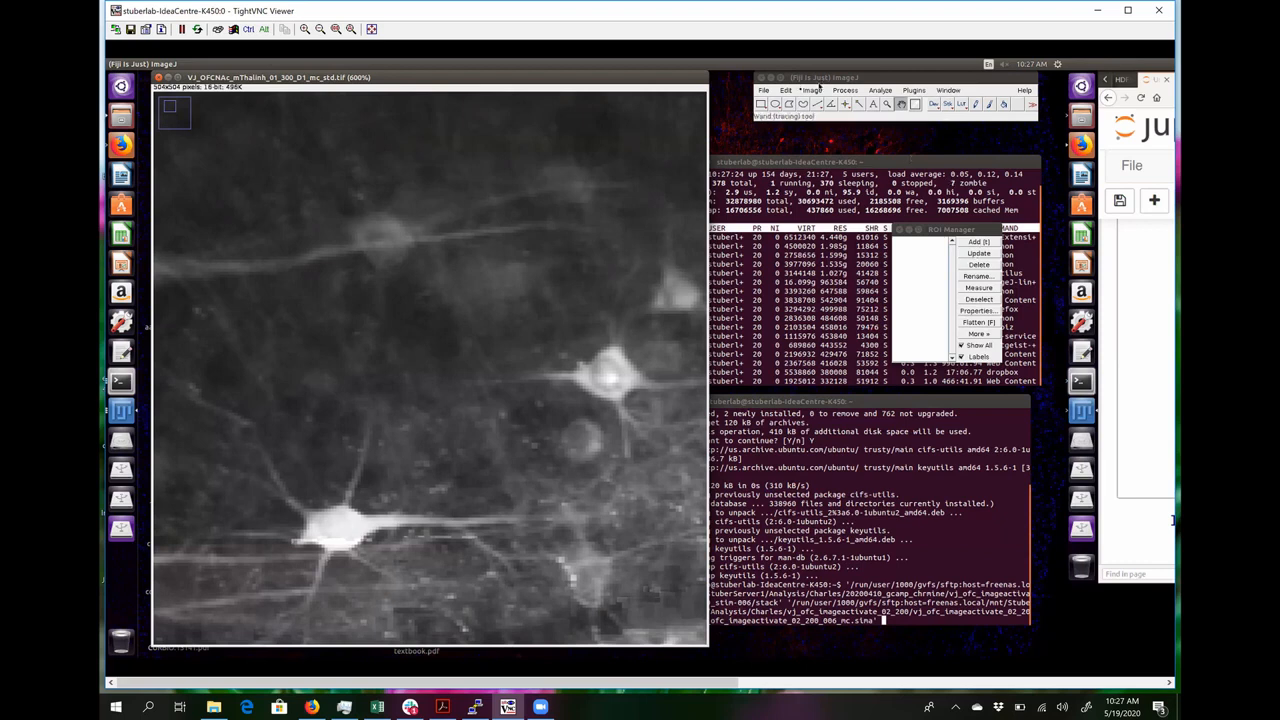
left_click(789, 105)
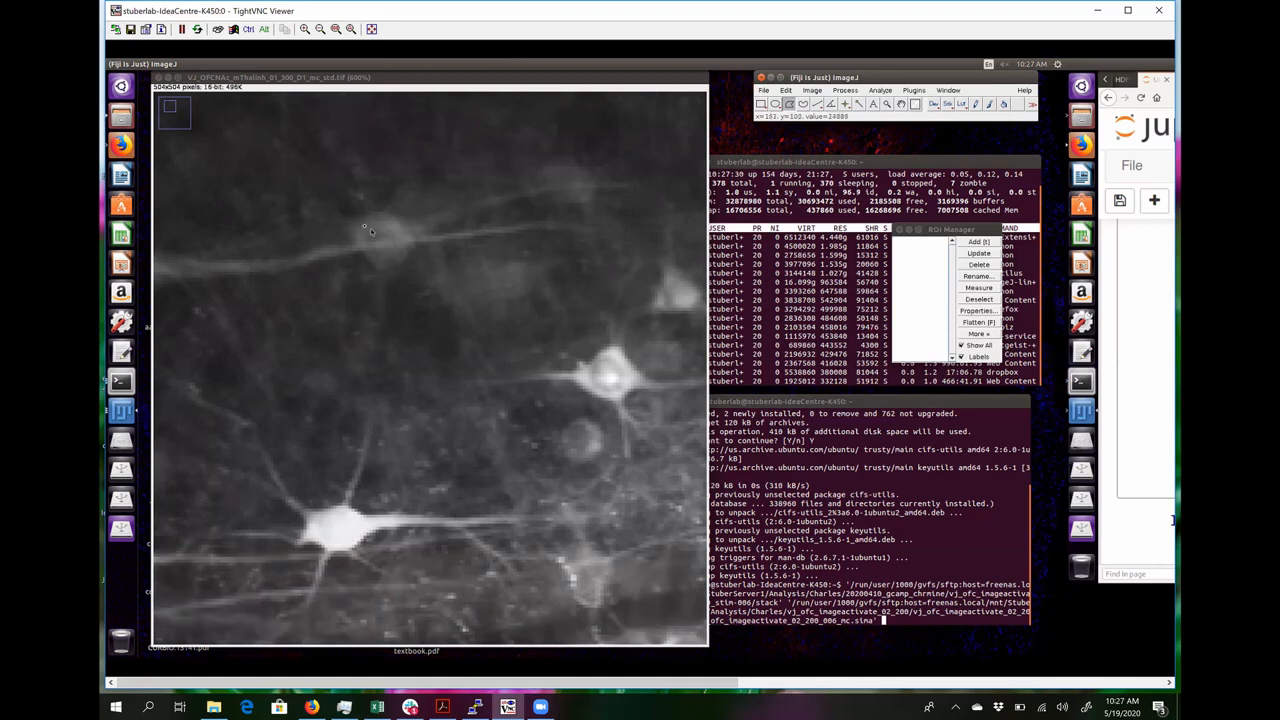
mouse_move(364, 224)
left_mouse_down()
mouse_move(400, 227)
mouse_move(405, 250)
mouse_move(388, 266)
mouse_move(370, 257)
mouse_move(364, 226)
left_mouse_up()
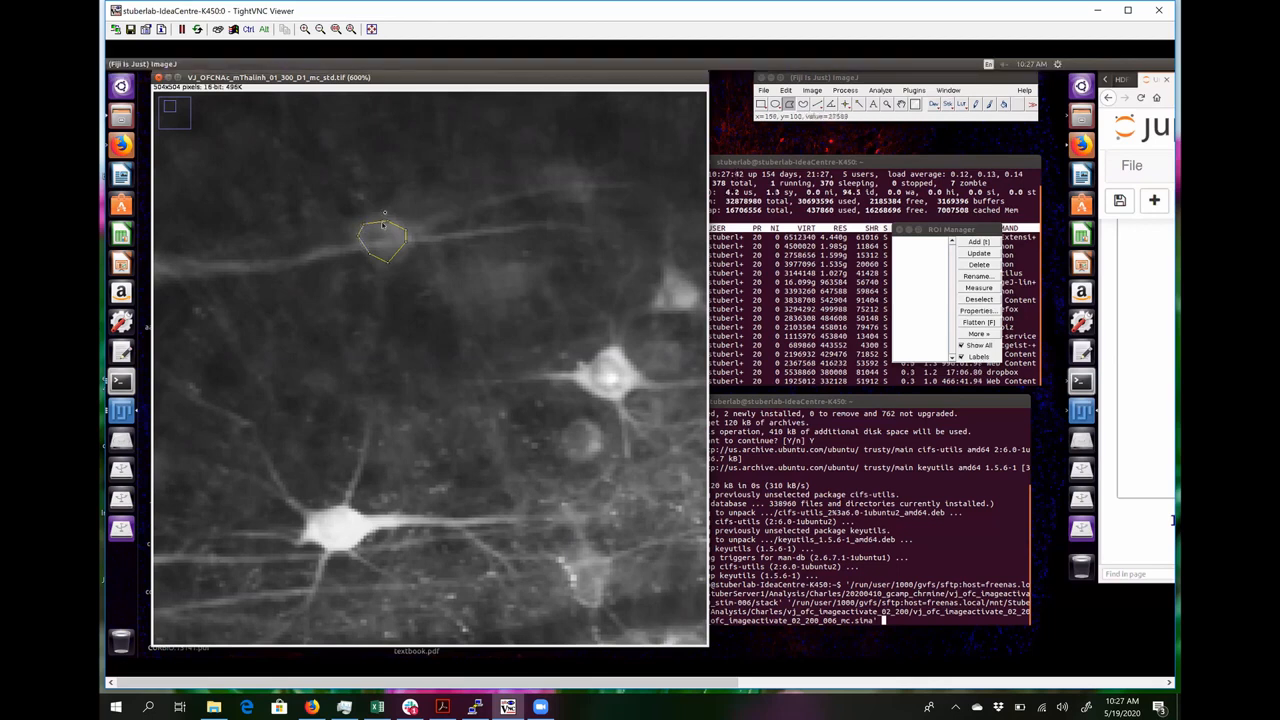
key("t")
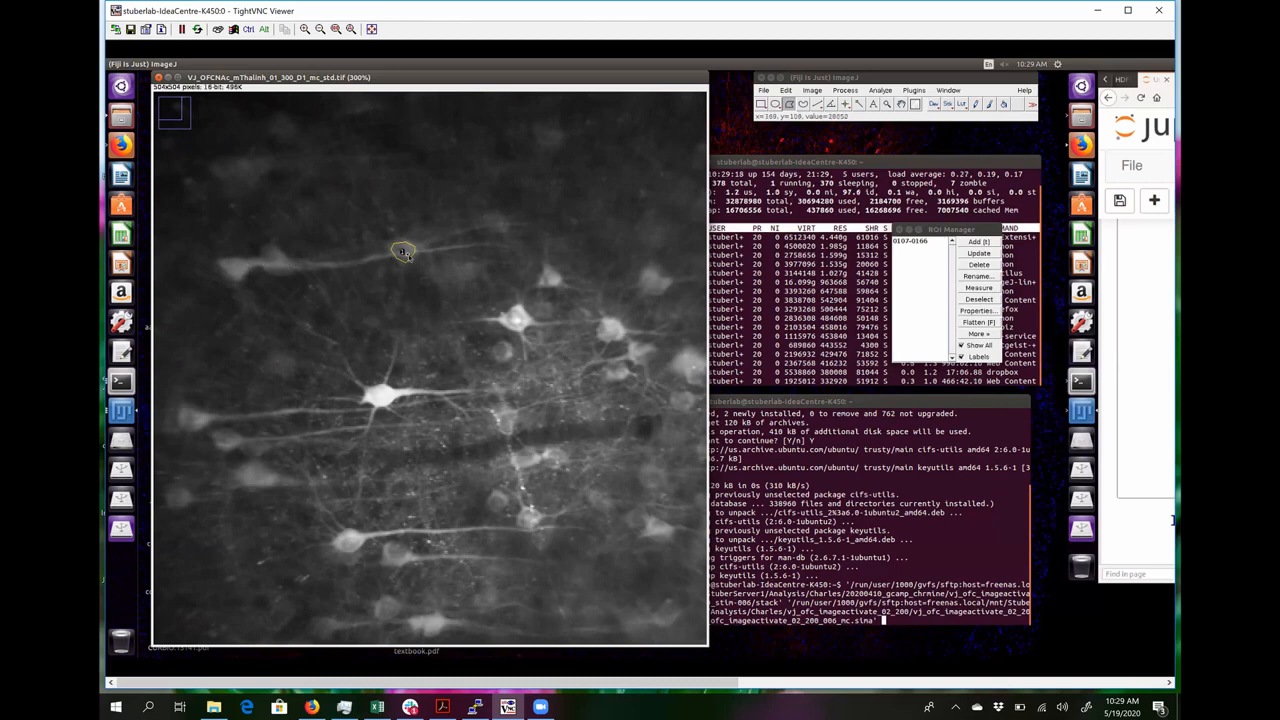
Delete the dim cell's stored outline from the ROI Manager and clear its polygon from the projection.
scroll(407, 256, "up", 2)
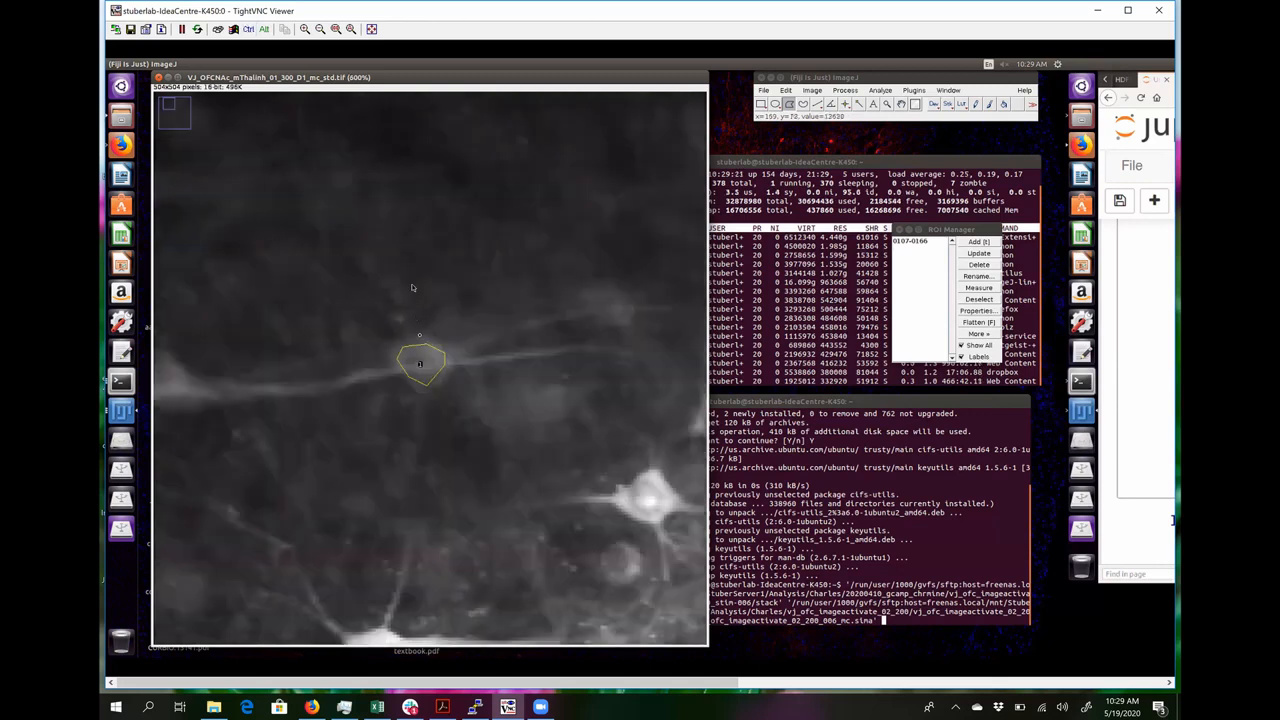
key("ctrl")
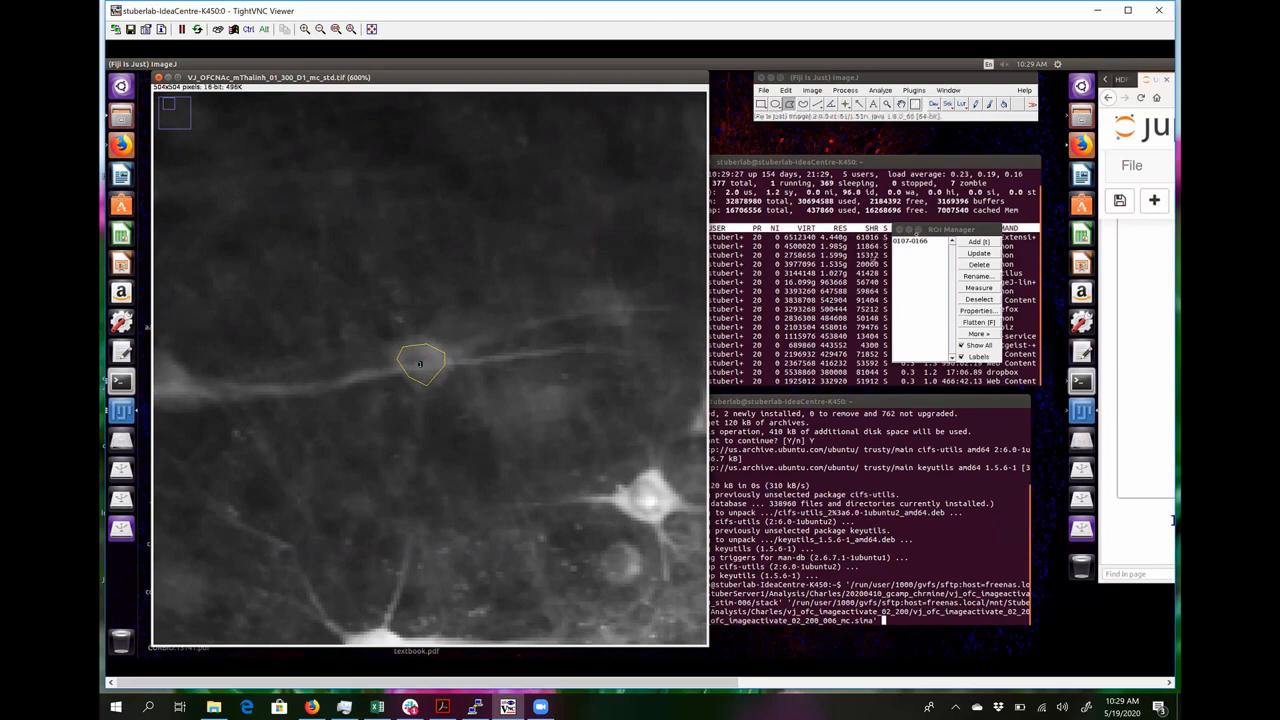
left_click(916, 242)
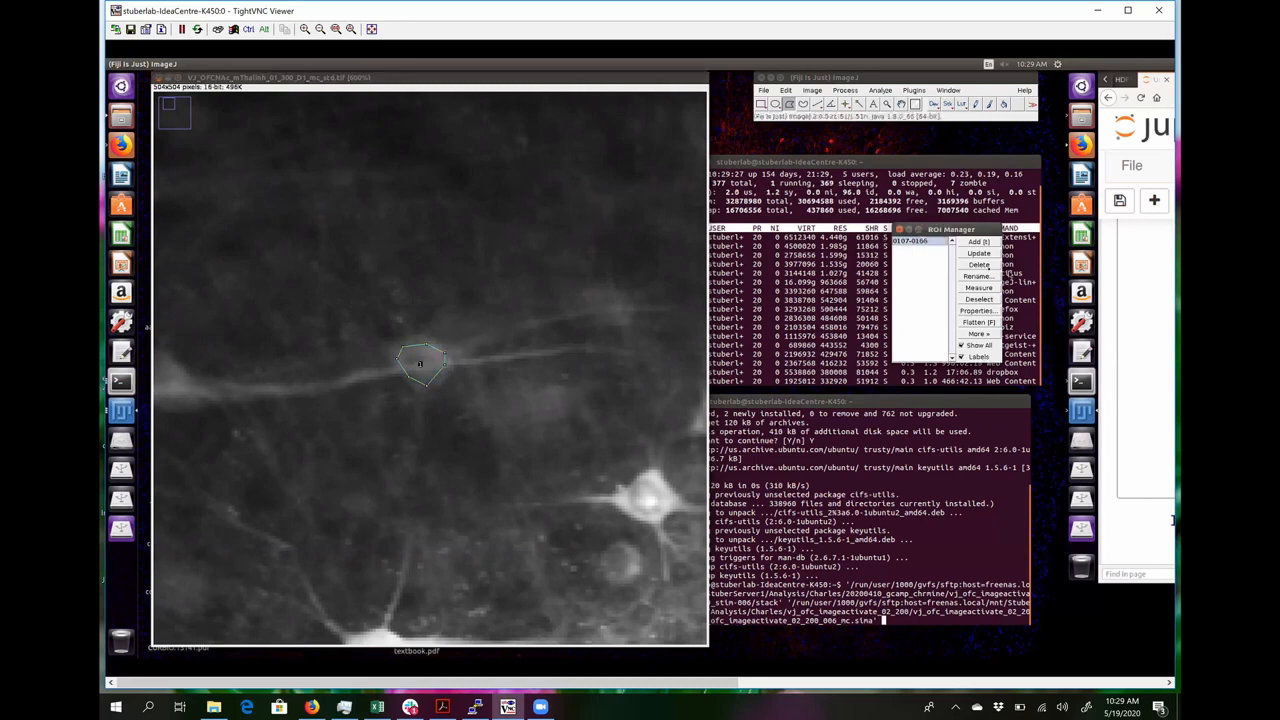
left_click(980, 265)
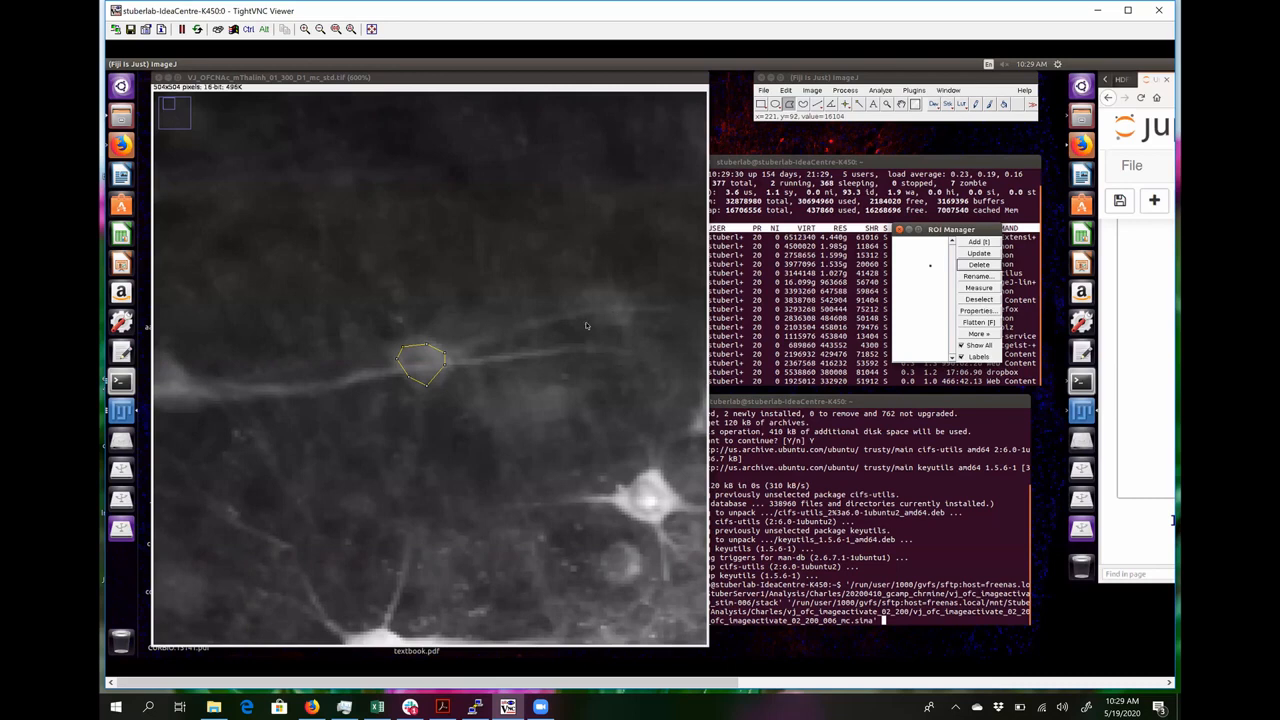
left_click(481, 317)
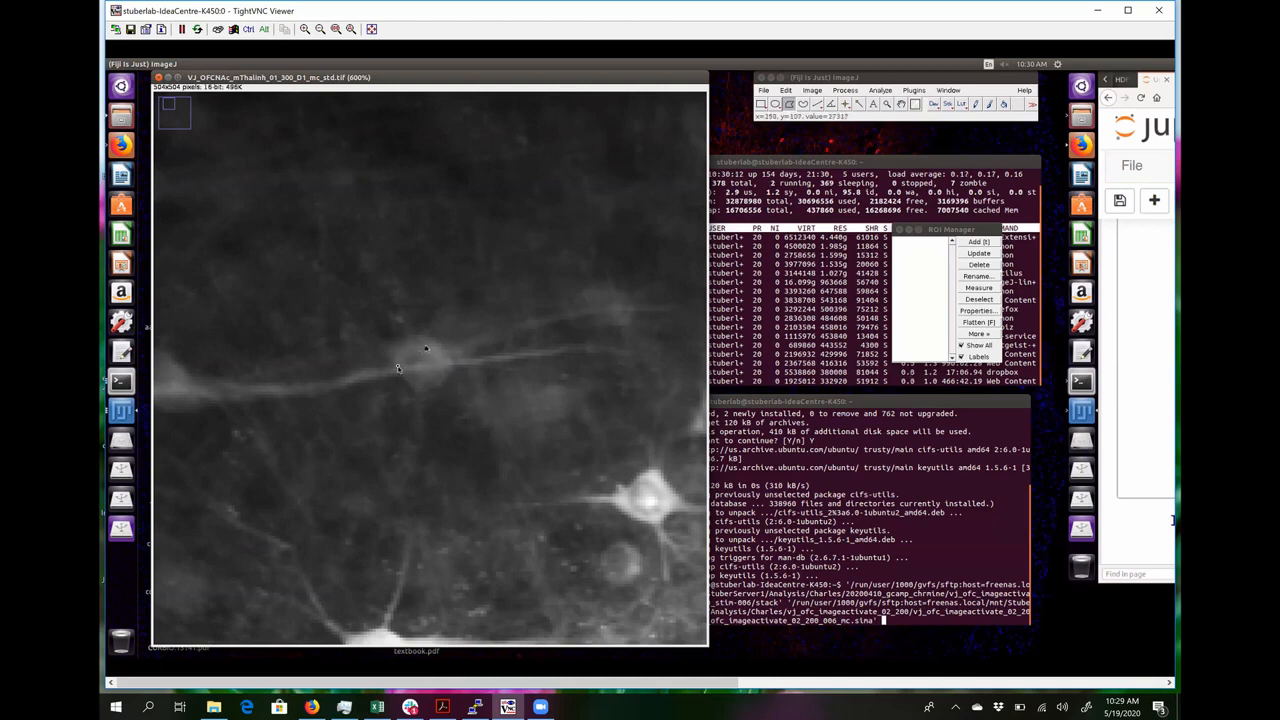
Outline only the part of the dim cell above the crossing process with a polygon and add it to the ROI Manager.
left_click_drag(397, 365, 443, 362)
left_click(442, 358)
left_click(433, 344)
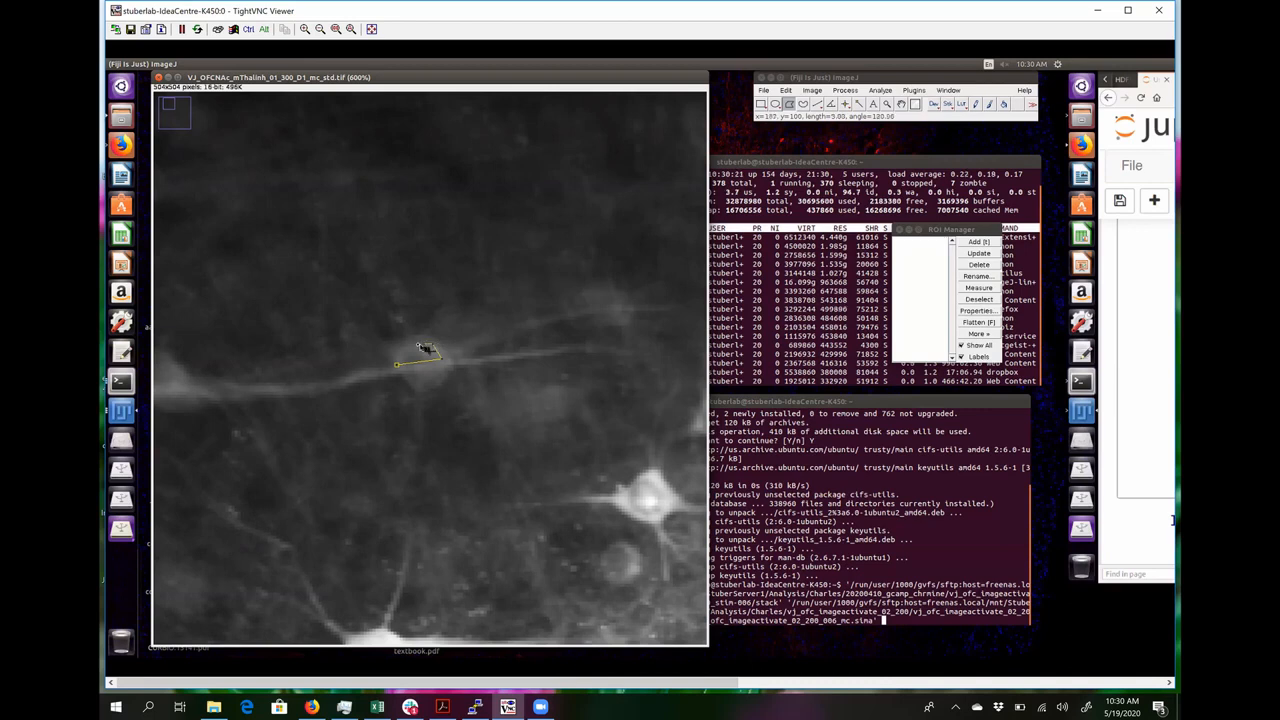
left_click(417, 344)
left_click(398, 368)
key("t")
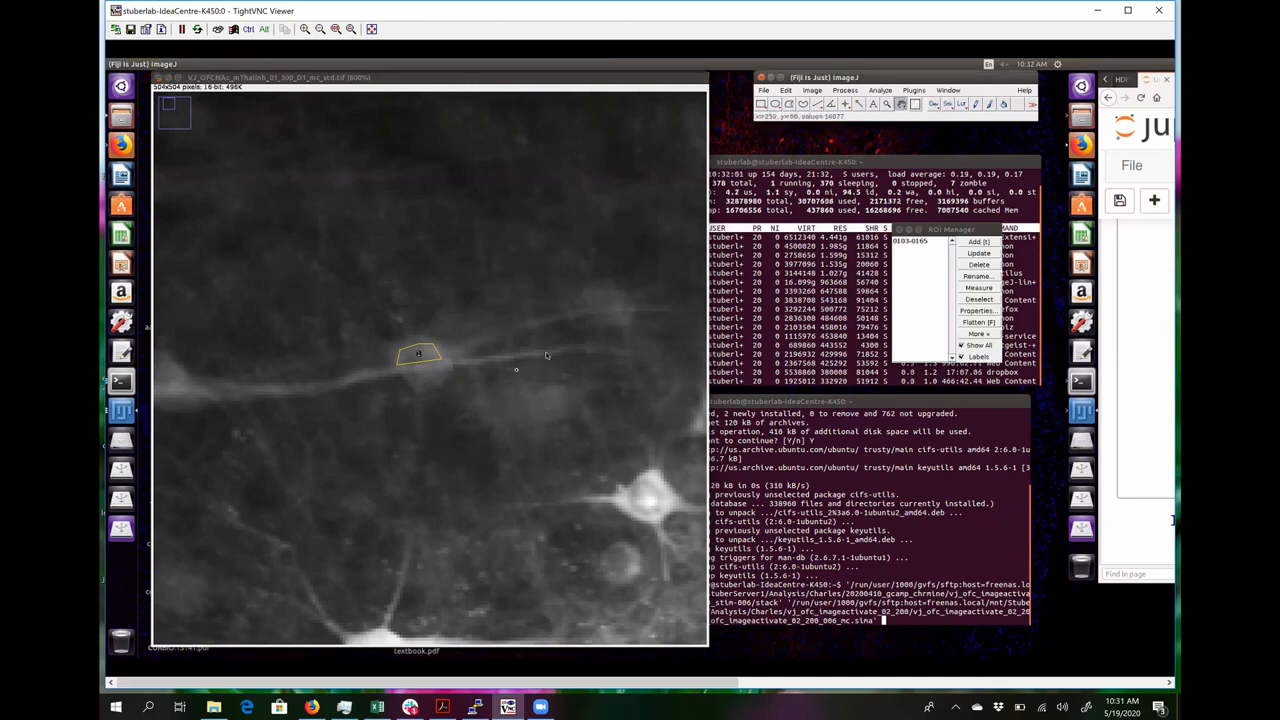
Examine the cells across the projection at different magnifications, from the bright cell above the centre to the fainter cluster in the lower right.
right_click(516, 373)
right_click(516, 373)
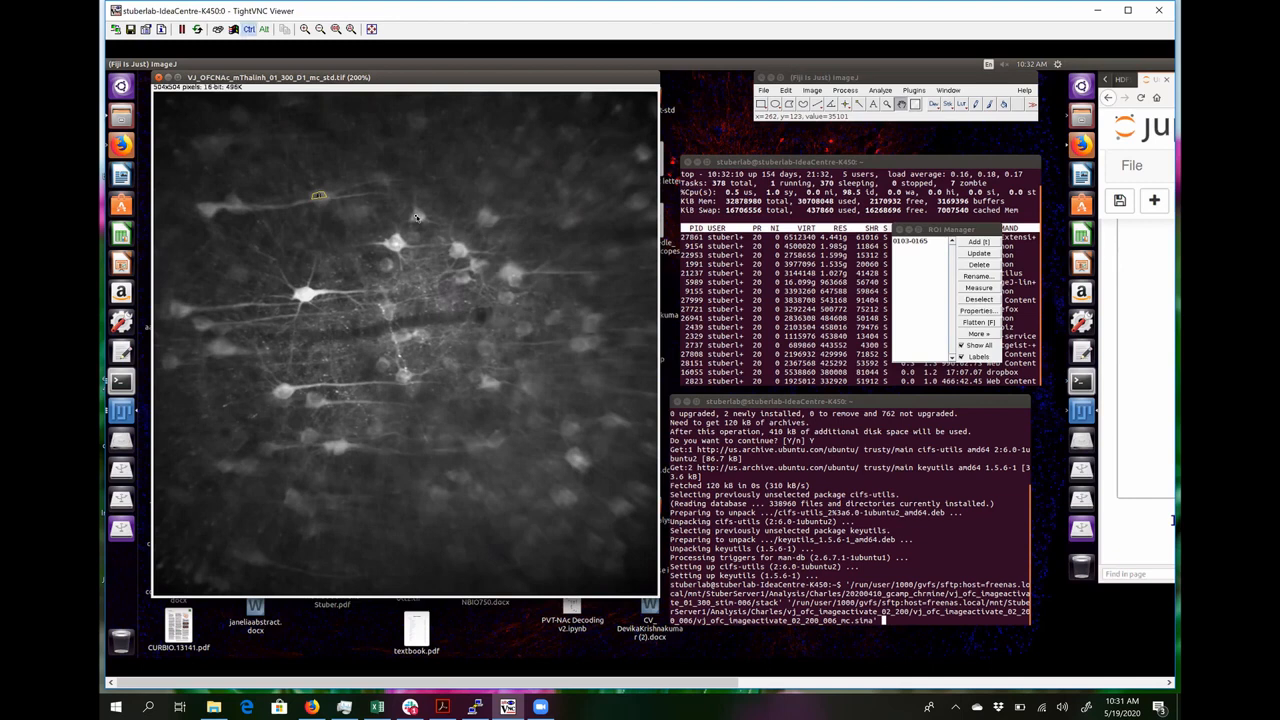
key("plus")
key("plus")
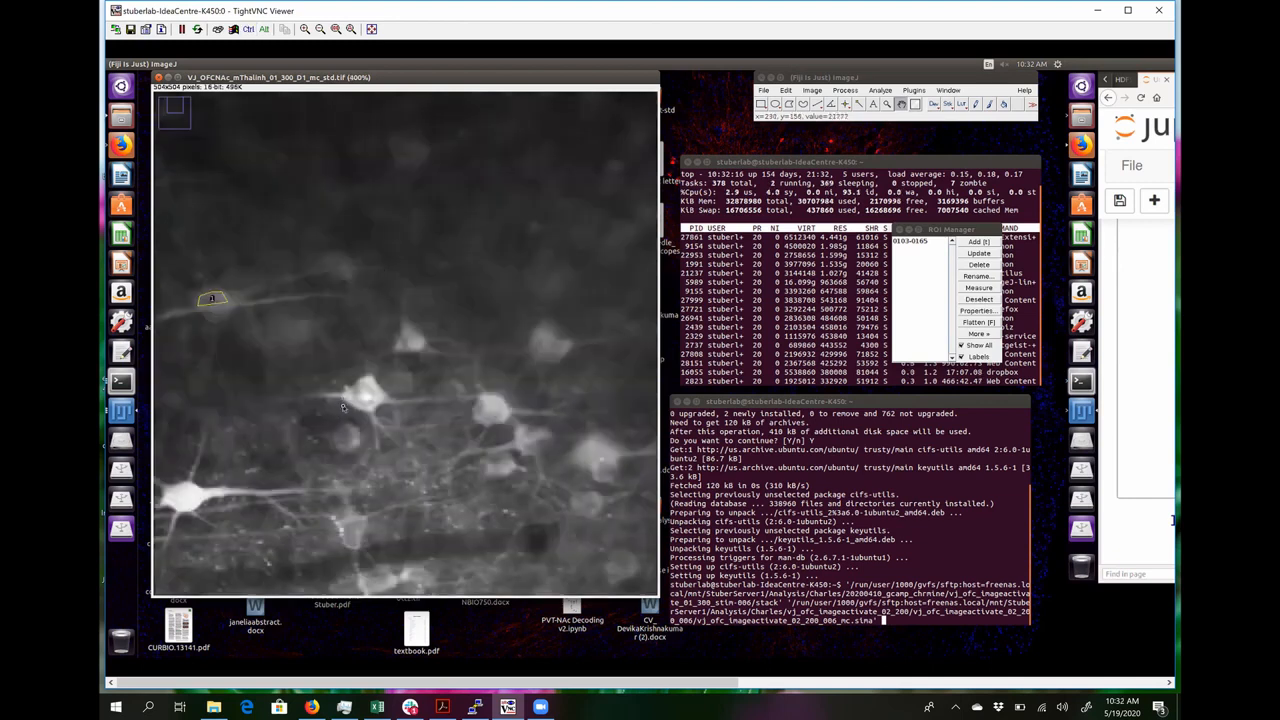
scroll(343, 407, "up", 1)
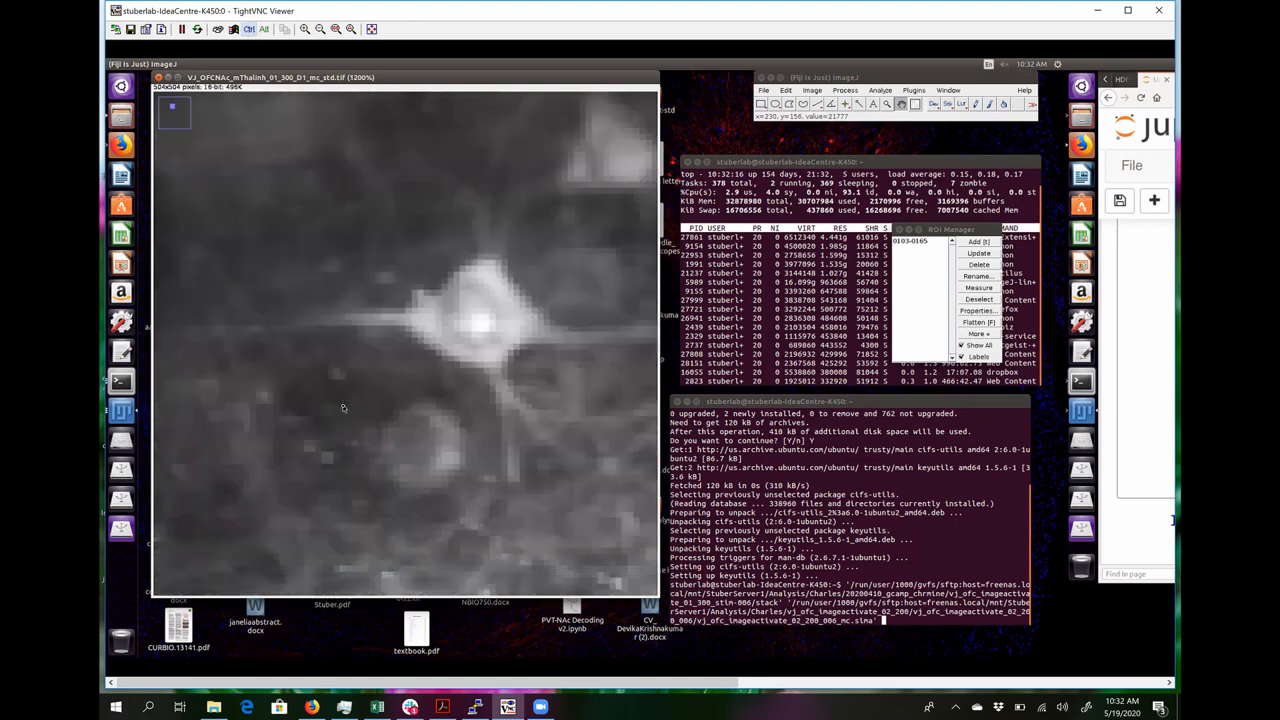
scroll(343, 407, "up", 1)
scroll(343, 407, "down", 1)
scroll(388, 321, "down", 4)
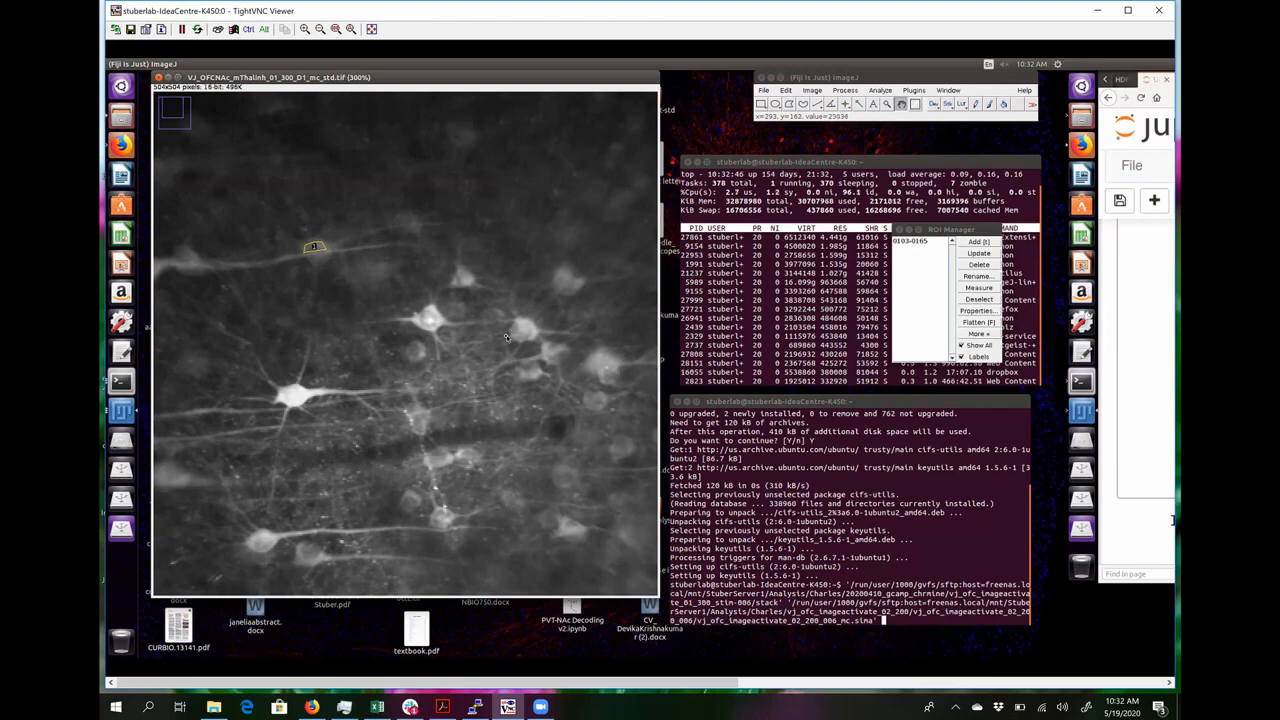
key("minus")
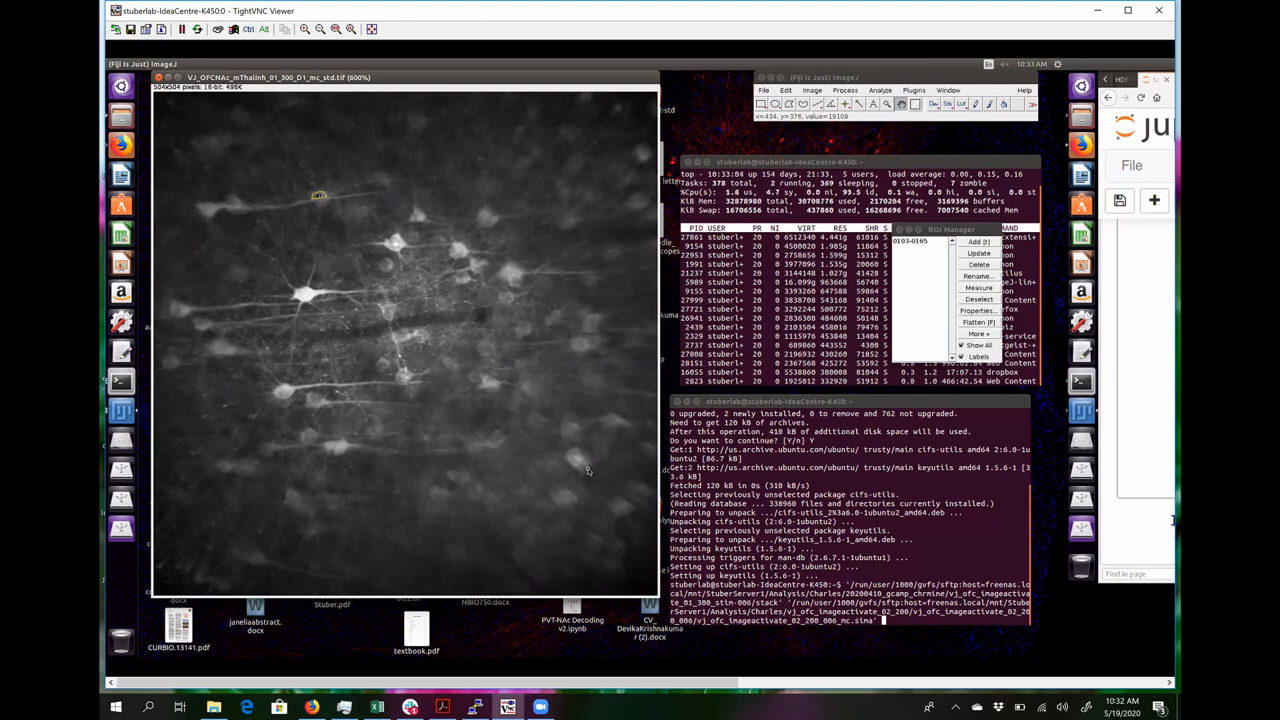
scroll(588, 470, "up", 3)
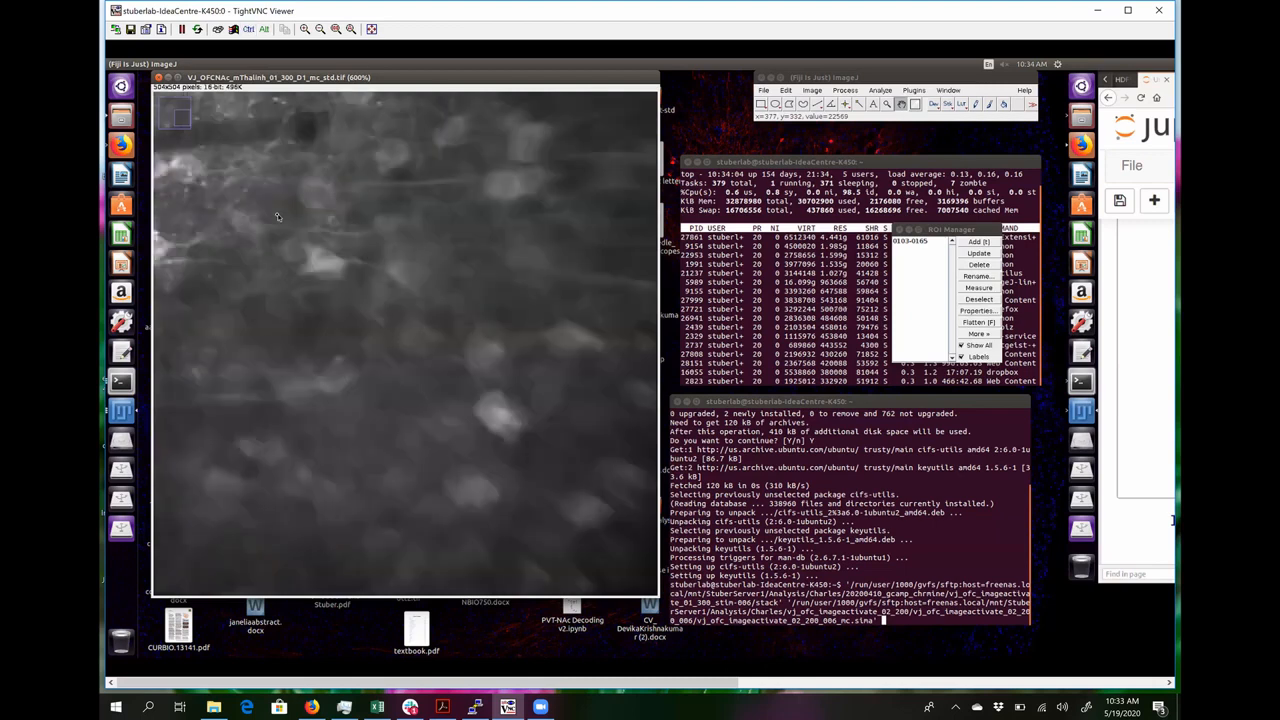
key("ctrl+minus")
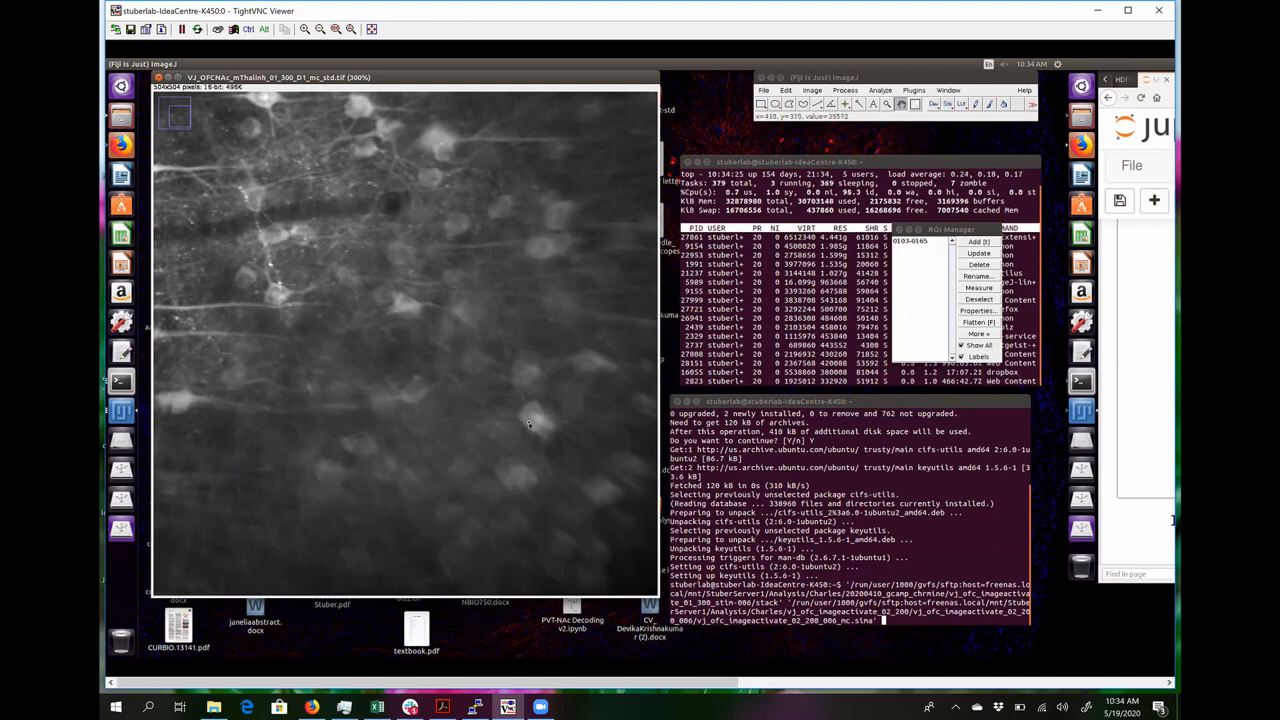
Outline the dim crescent above the bright lower-right cell with a polygon at 800% zoom and add it to the ROI Manager.
key("ctrl+plus")
key("ctrl+plus")
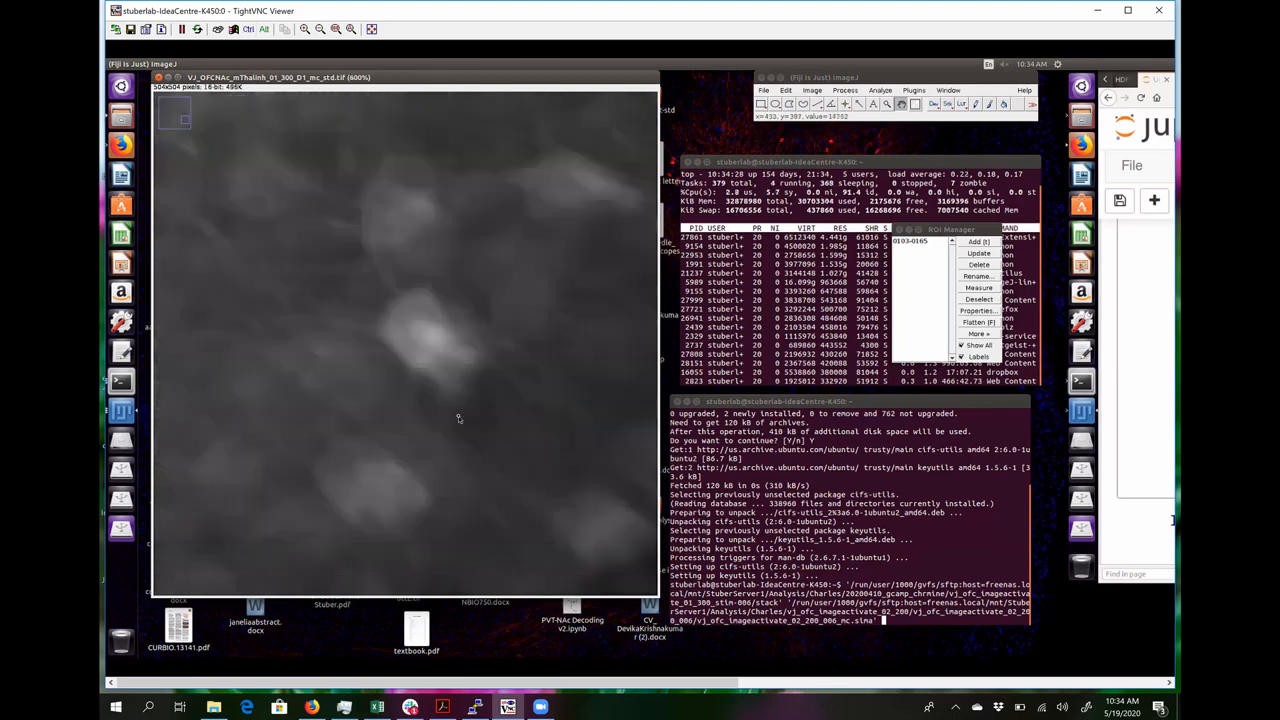
key("ctrl+plus")
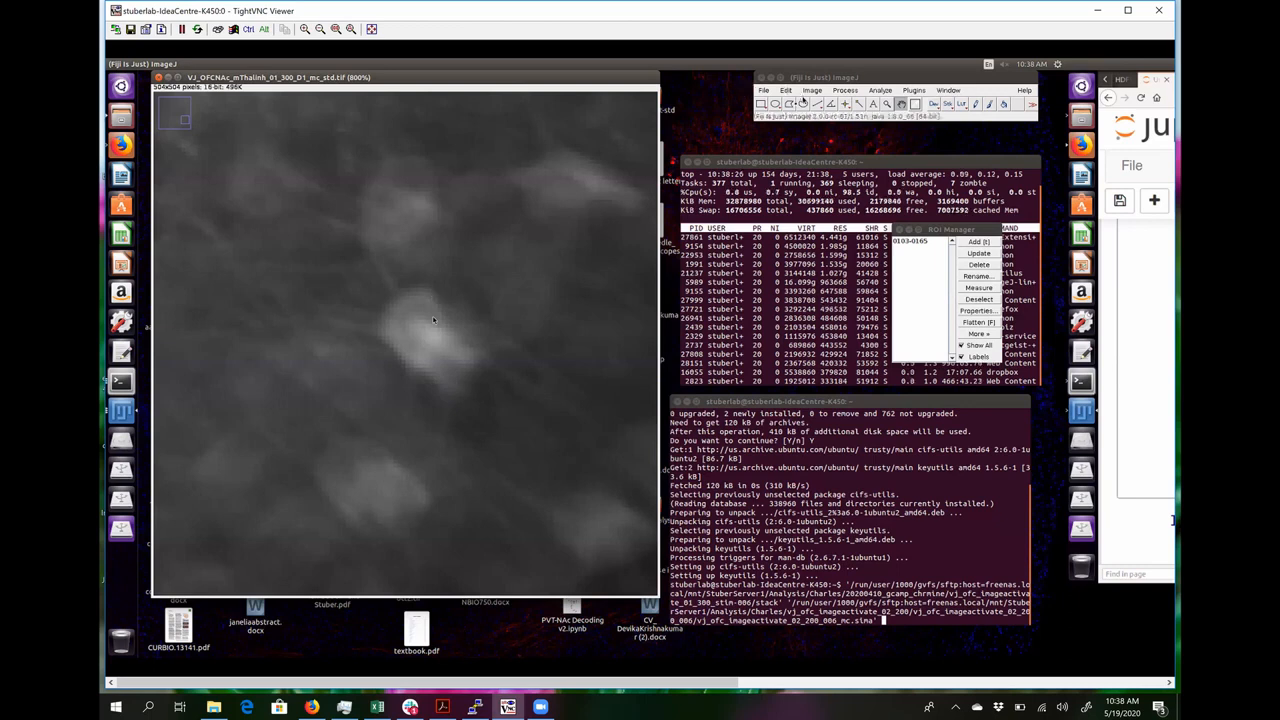
left_click(790, 104)
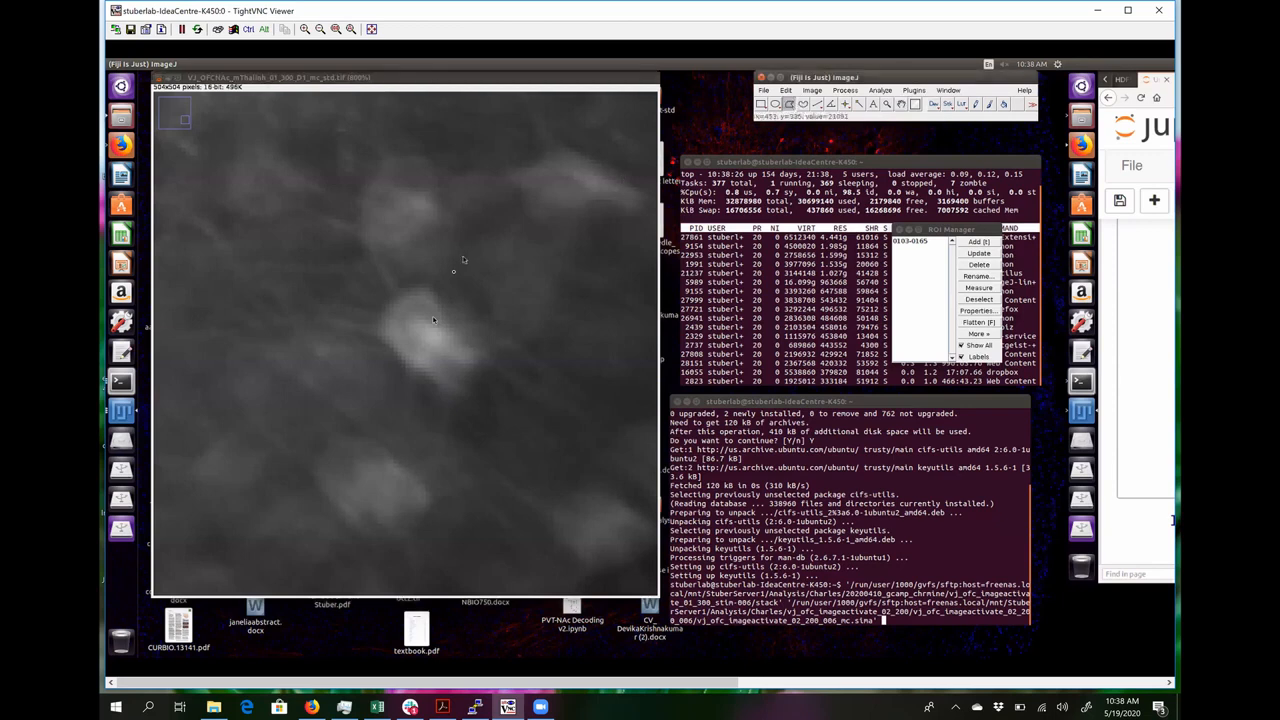
left_click(425, 293)
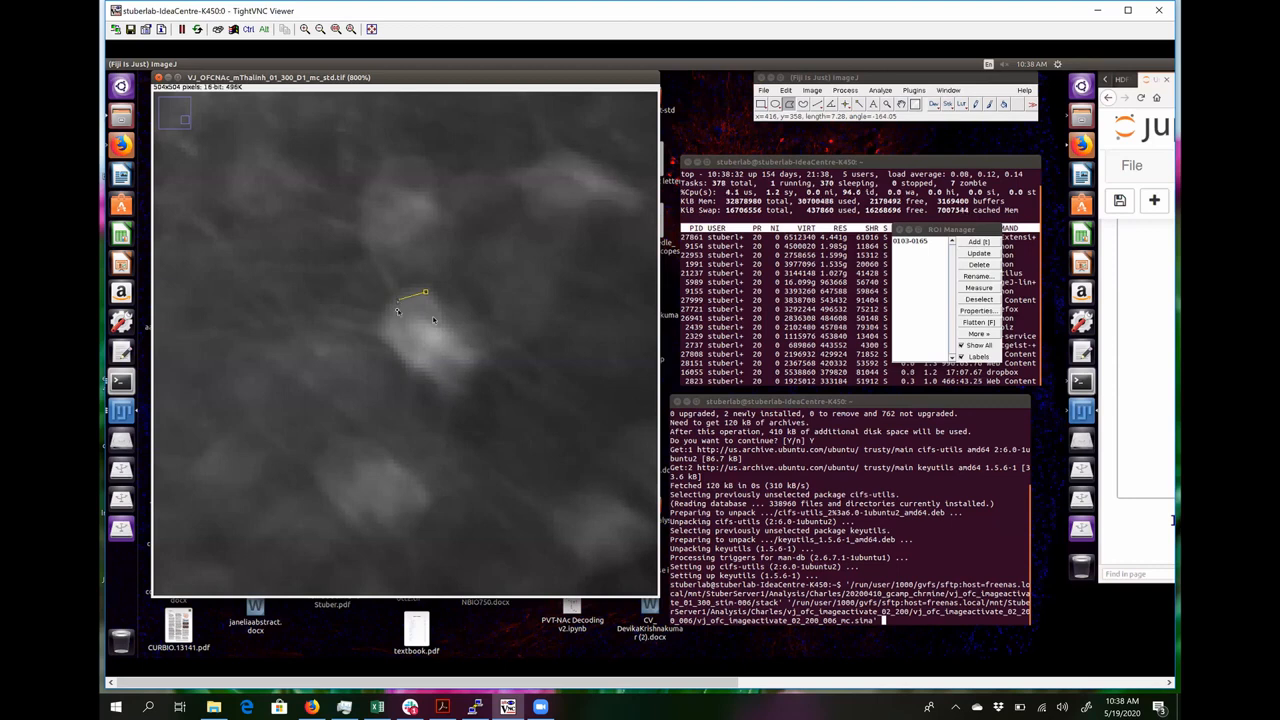
left_click(399, 301)
left_click(433, 308)
left_click(426, 295)
left_click(425, 294)
left_click(386, 404)
left_click(421, 290)
left_click(391, 309)
left_click(387, 325)
left_click(411, 314)
left_click(437, 312)
left_click(424, 291)
key("t")
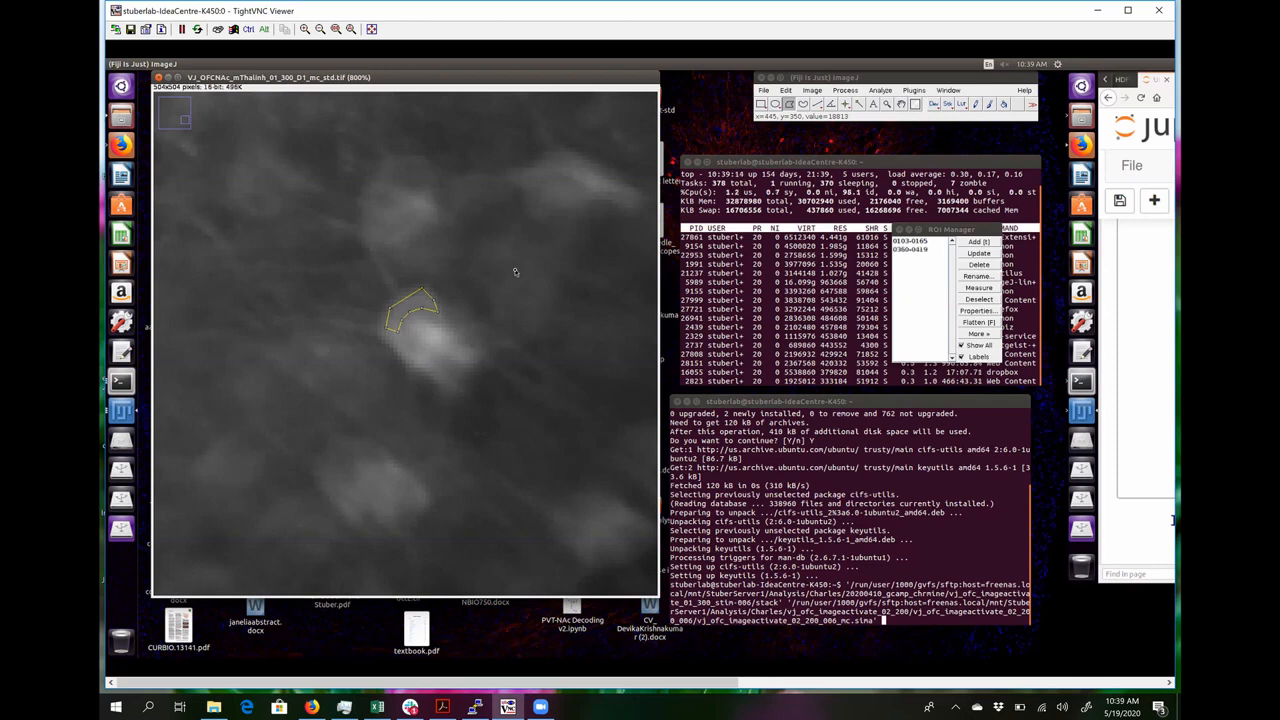
Inspect the crescent outline at up to 3200% zoom, and turn off Show All to compare it with the underlying cell.
left_click(515, 272)
left_click(399, 332)
scroll(426, 302, "up", 4)
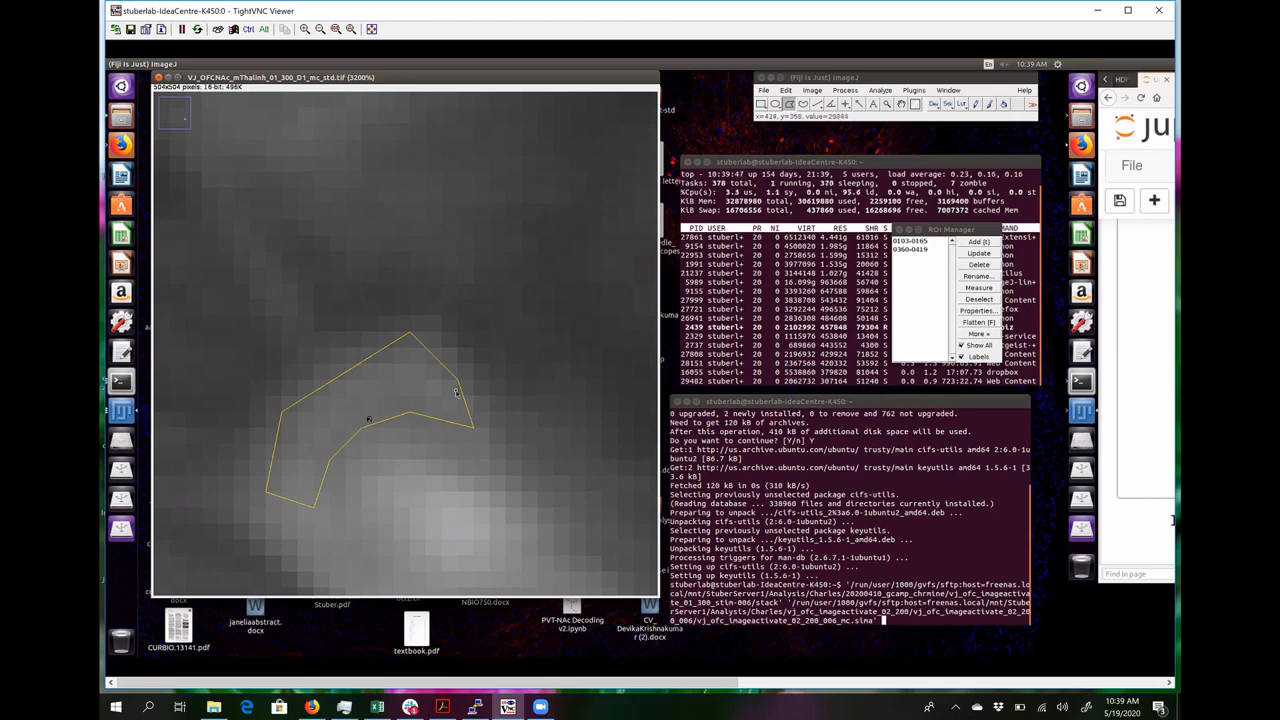
scroll(456, 392, "down", 3)
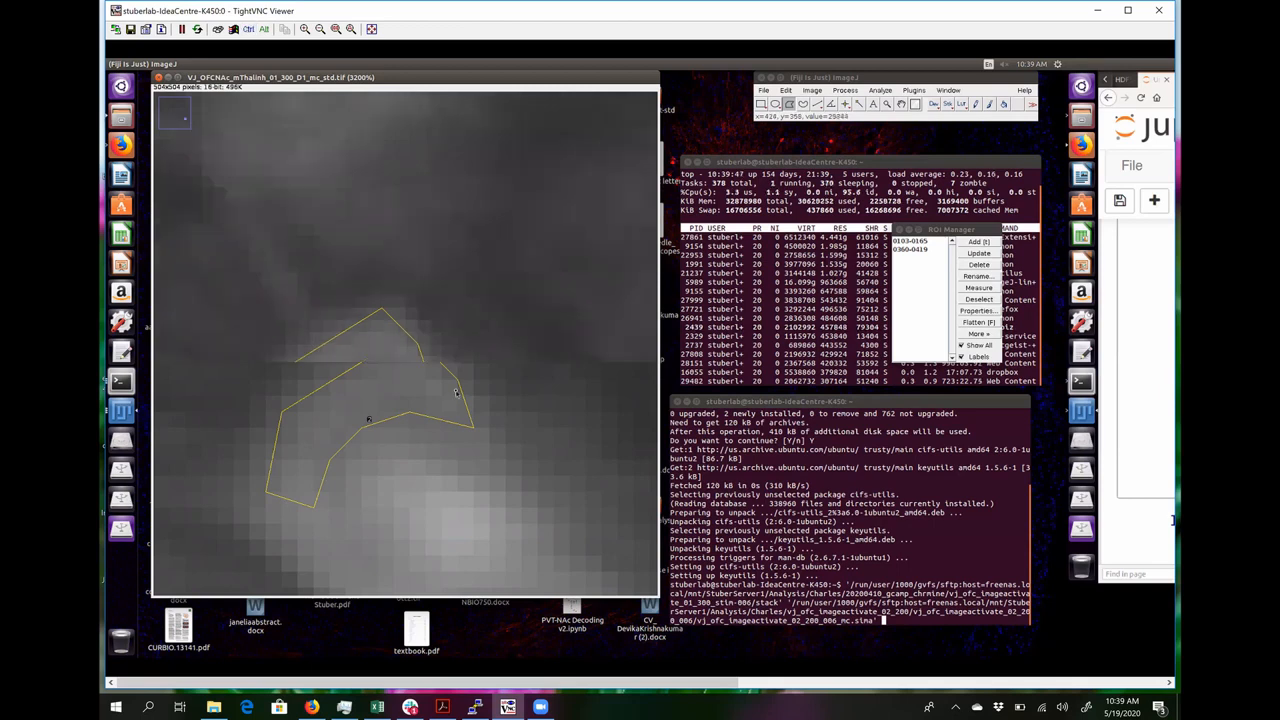
scroll(456, 392, "down", 1)
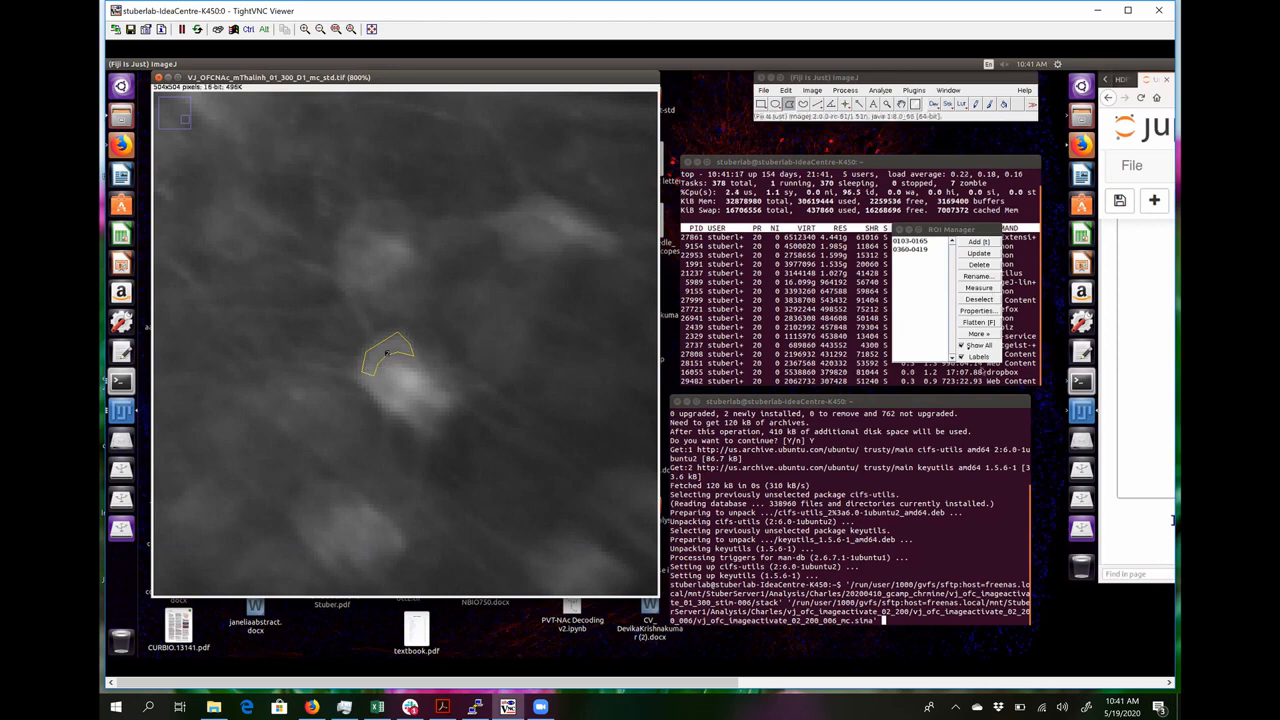
left_click(961, 346)
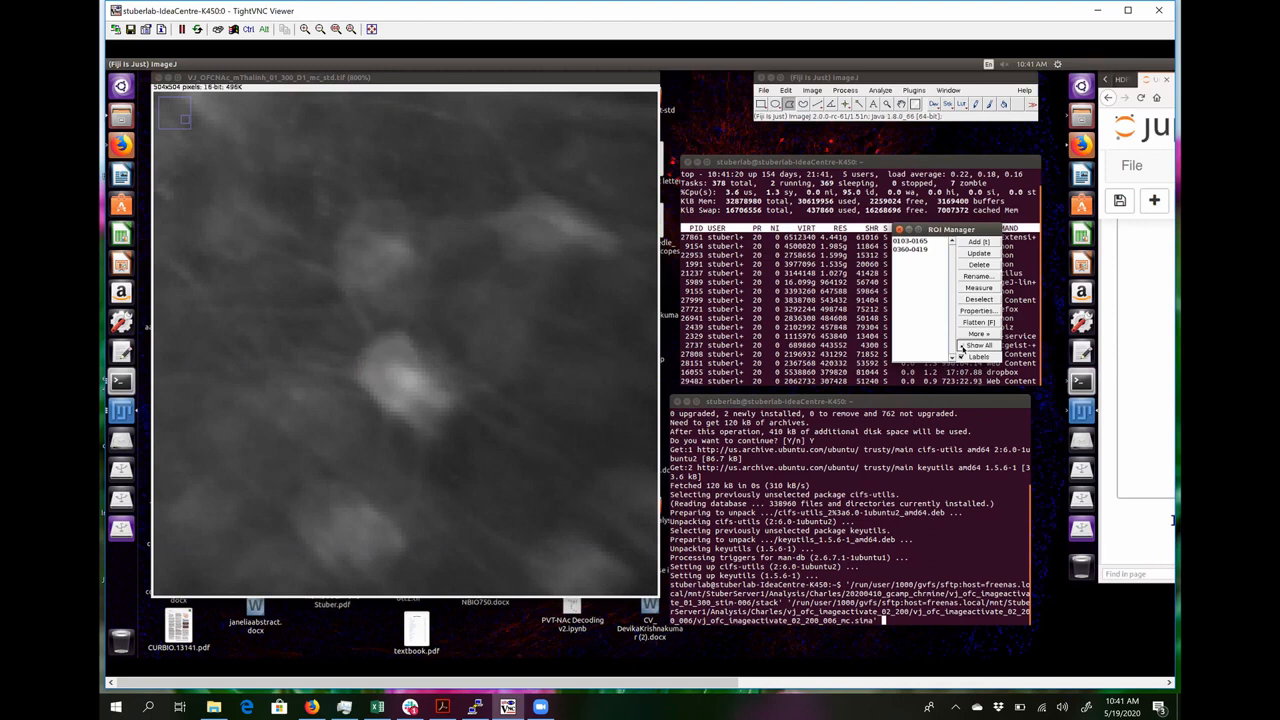
Turn Show All back on, outline the dim sliver below the bright lower-right cell with a polygon, and add it to the ROI Manager.
left_click(962, 346)
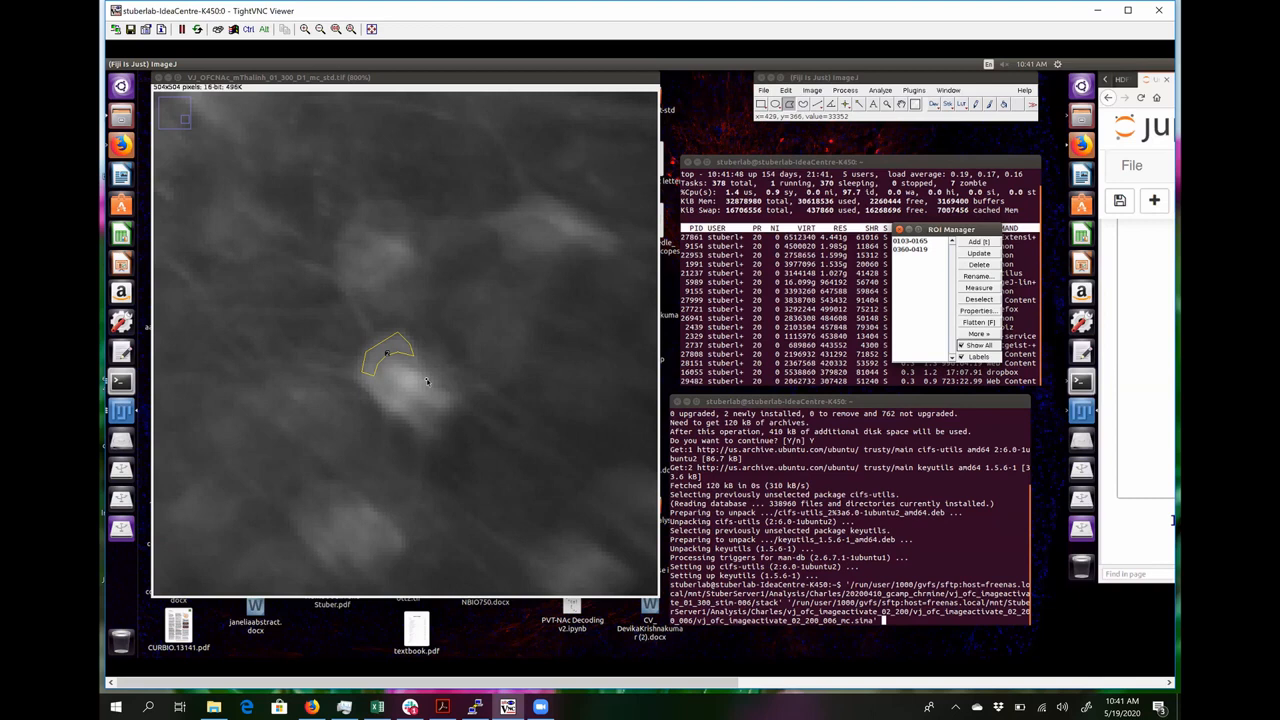
left_click(414, 429)
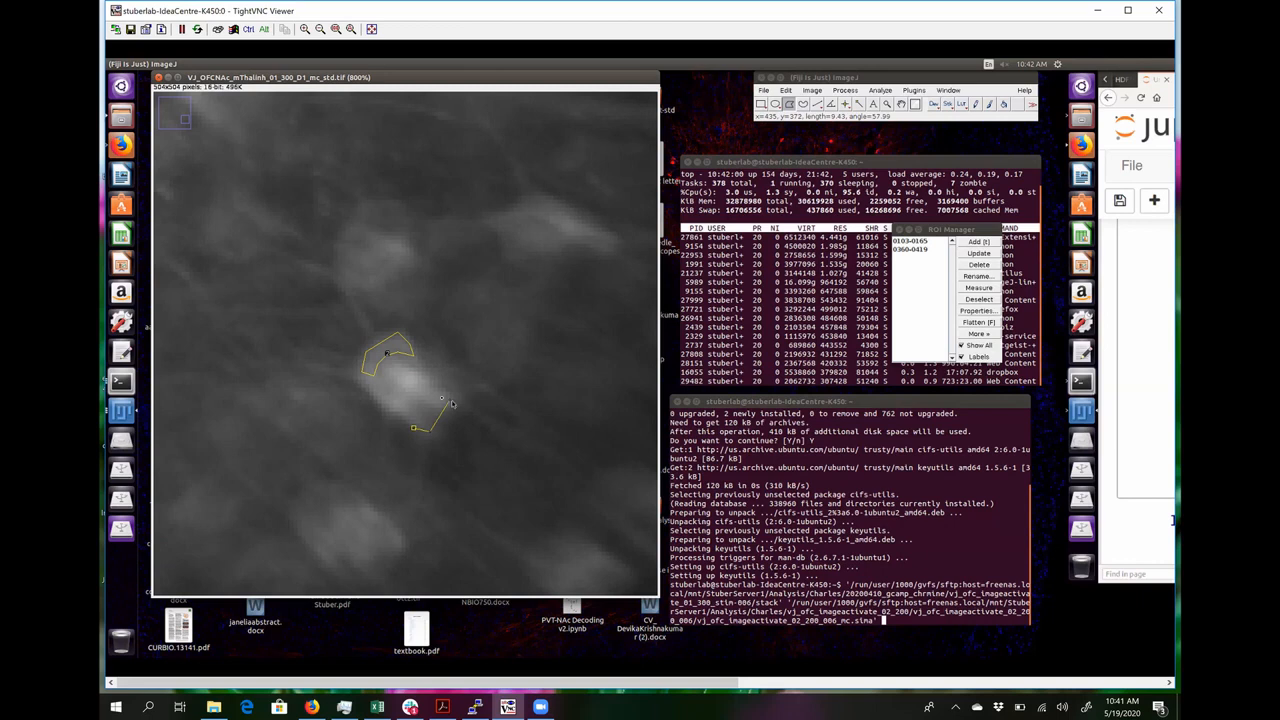
left_click(450, 403)
left_click(415, 430)
key("t")
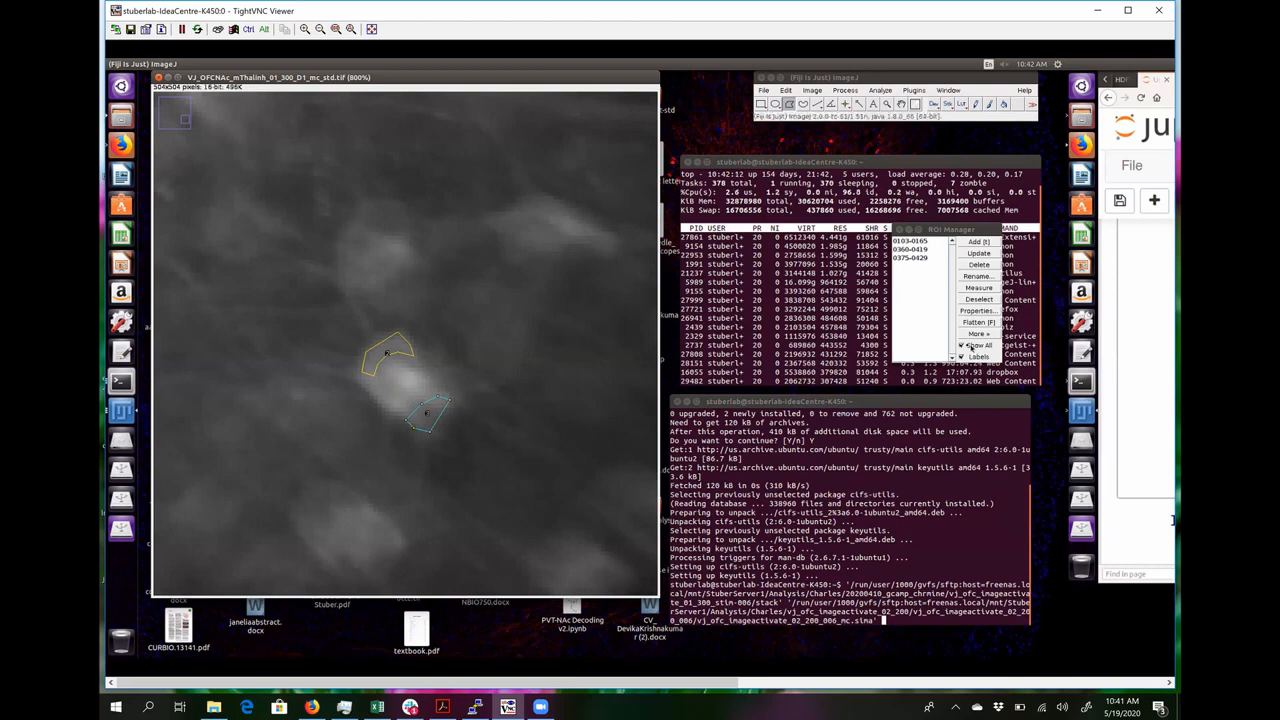
Compare the outlines above and below the bright cell with the underlying image by toggling Show All repeatedly, finishing with the outlines hidden.
left_click(962, 346)
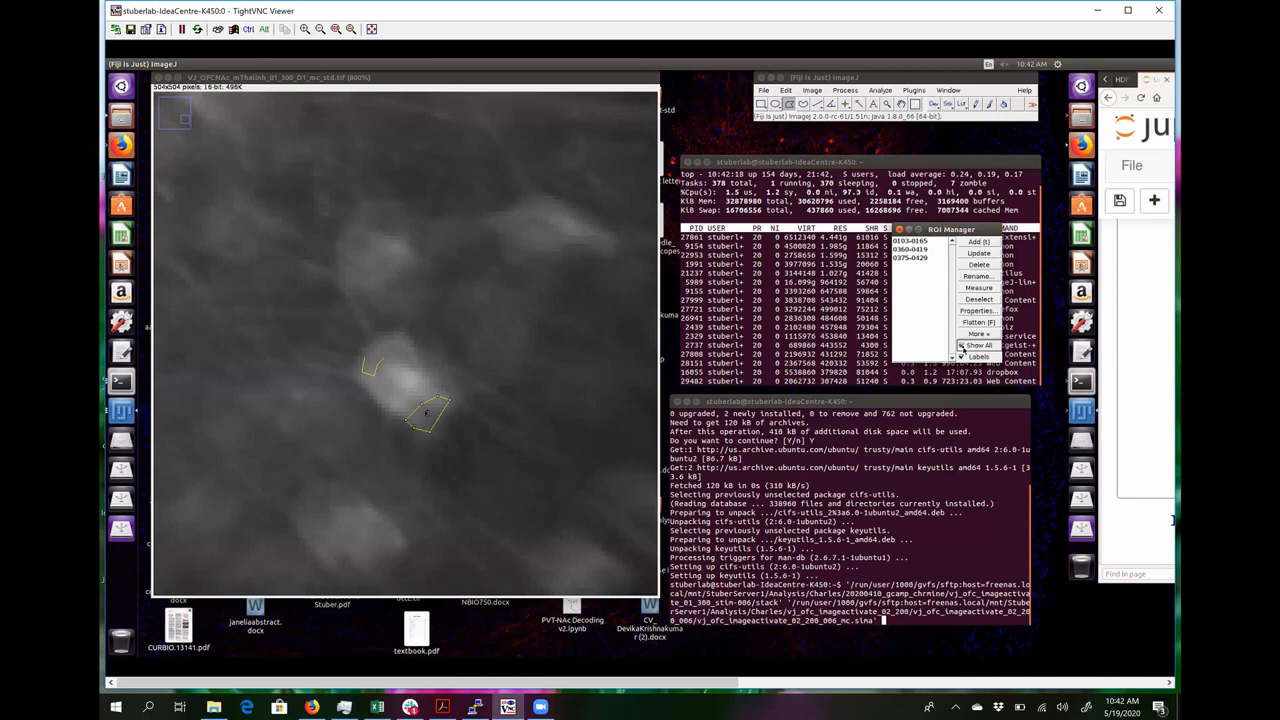
left_click(531, 360)
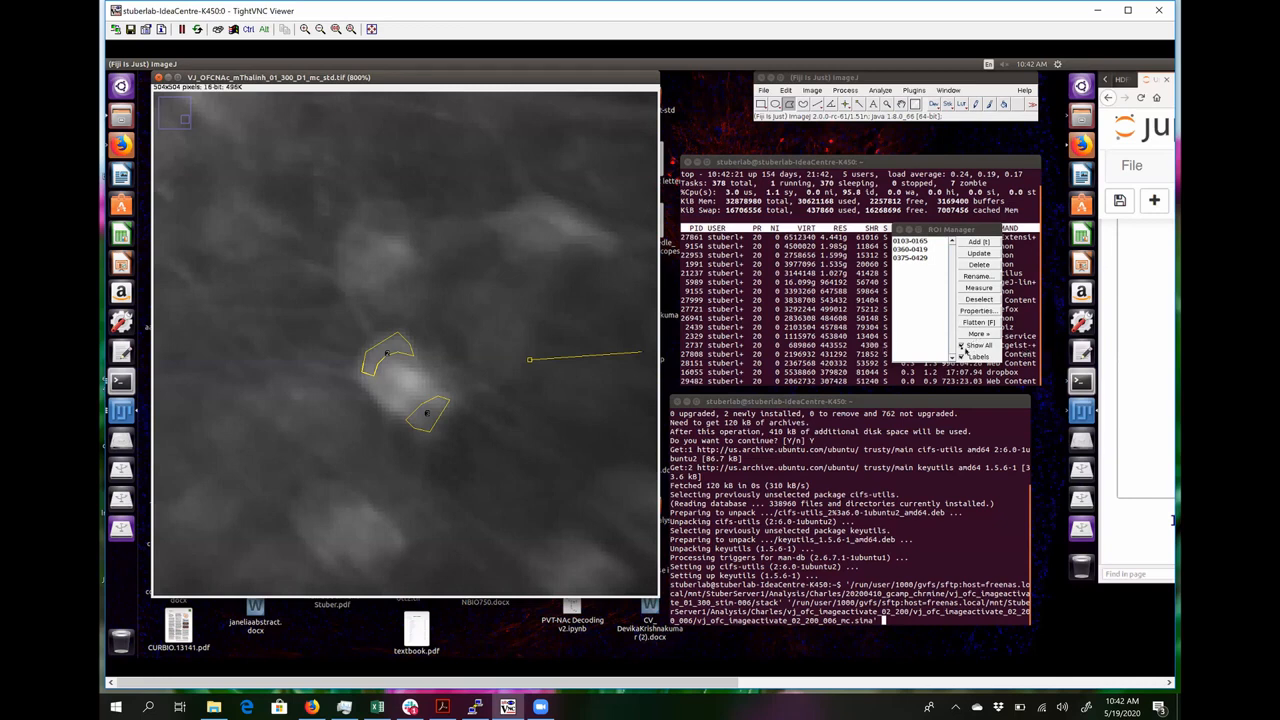
left_click(962, 346)
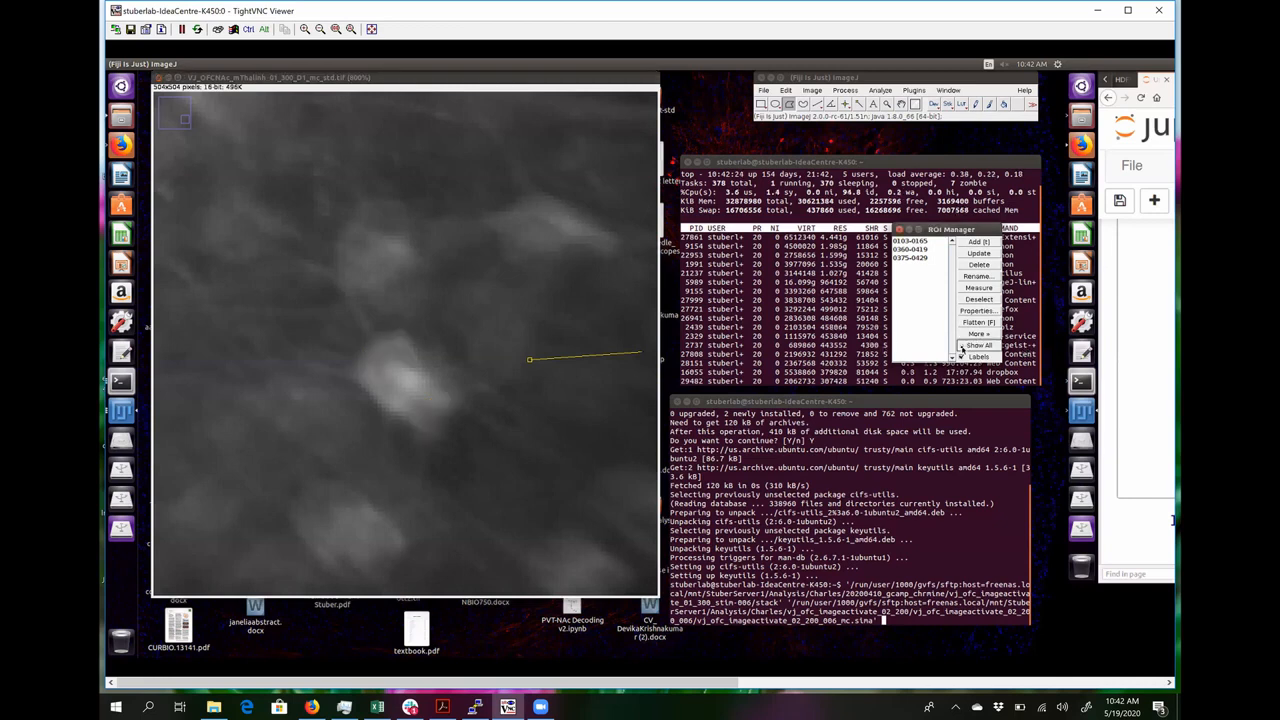
left_click(962, 346)
left_click(962, 346)
left_click(962, 346)
left_click(962, 345)
left_click(961, 346)
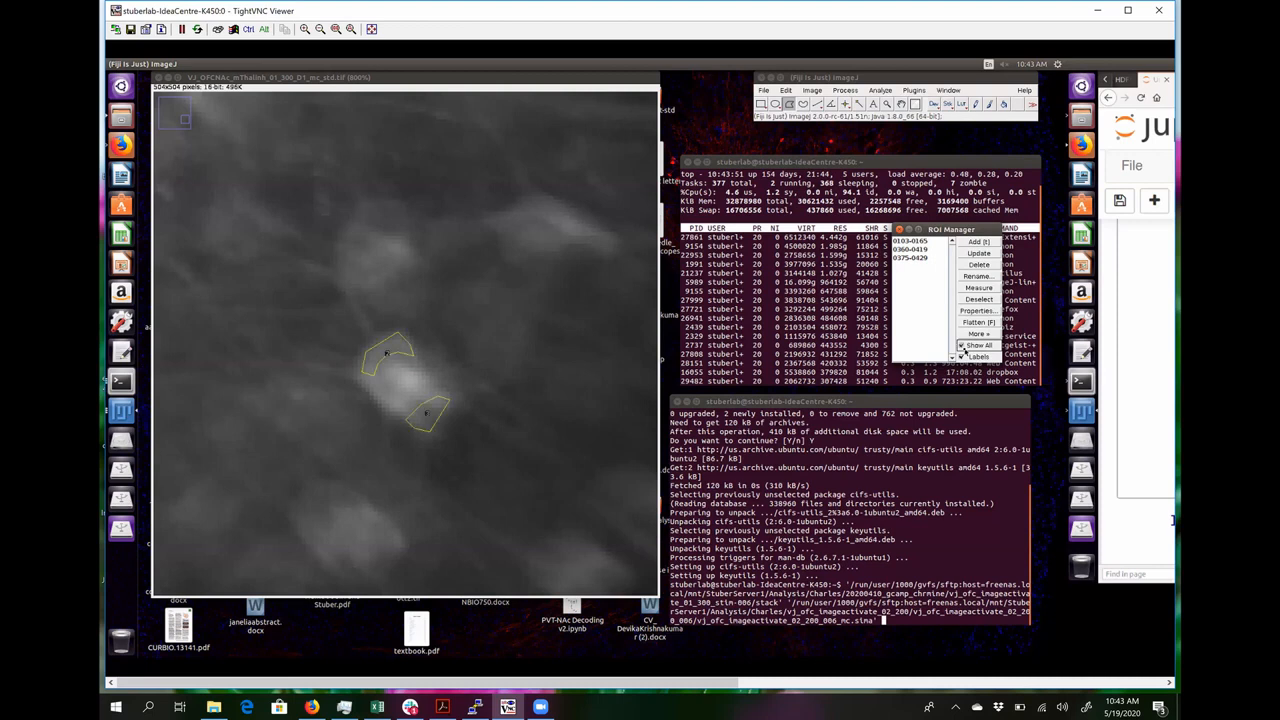
left_click(961, 346)
left_click(962, 346)
left_click(962, 346)
left_click(962, 346)
left_click(962, 346)
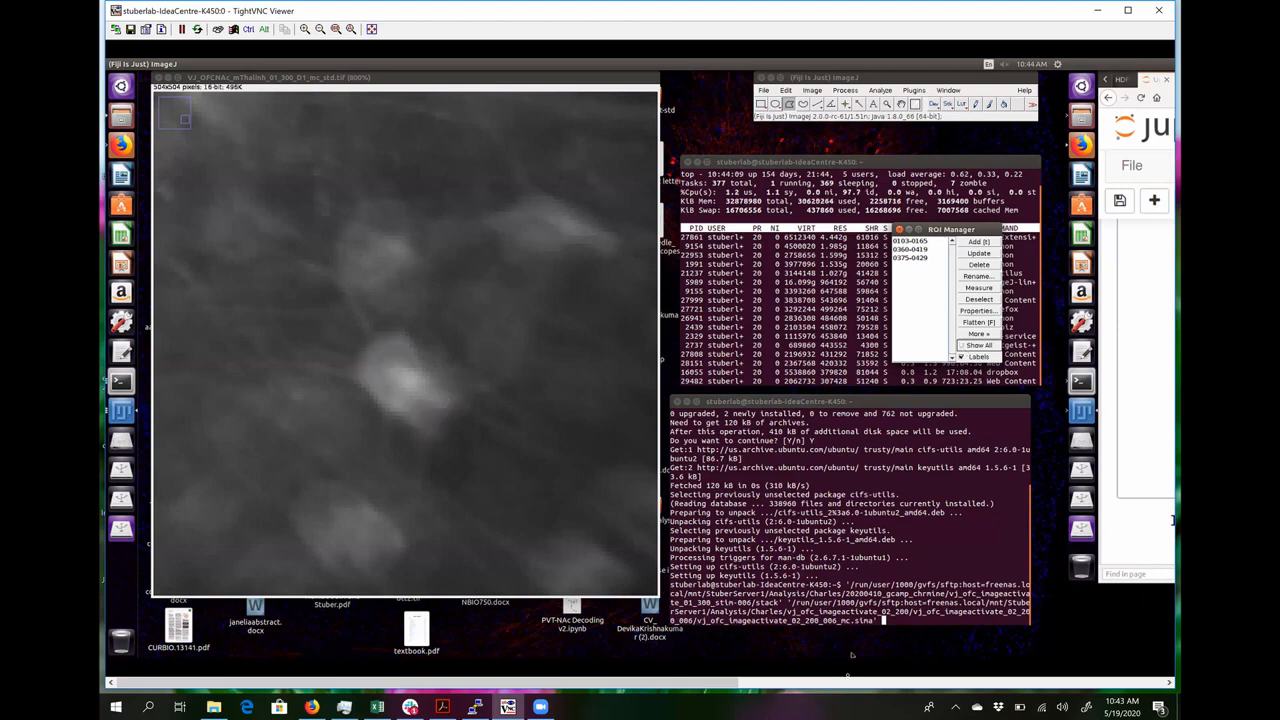
Zoom the projection out from the bright lower-right cell to 200% to view the whole field of cells.
left_click(441, 425)
key("minus")
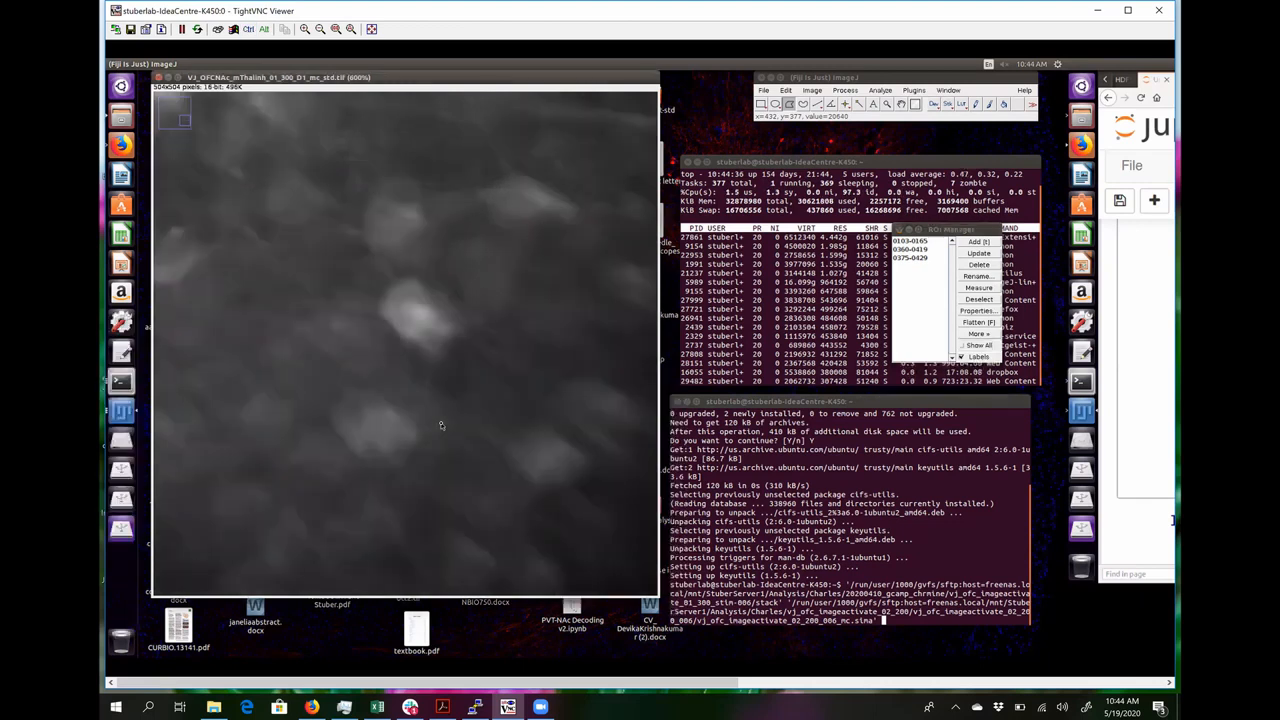
key("minus")
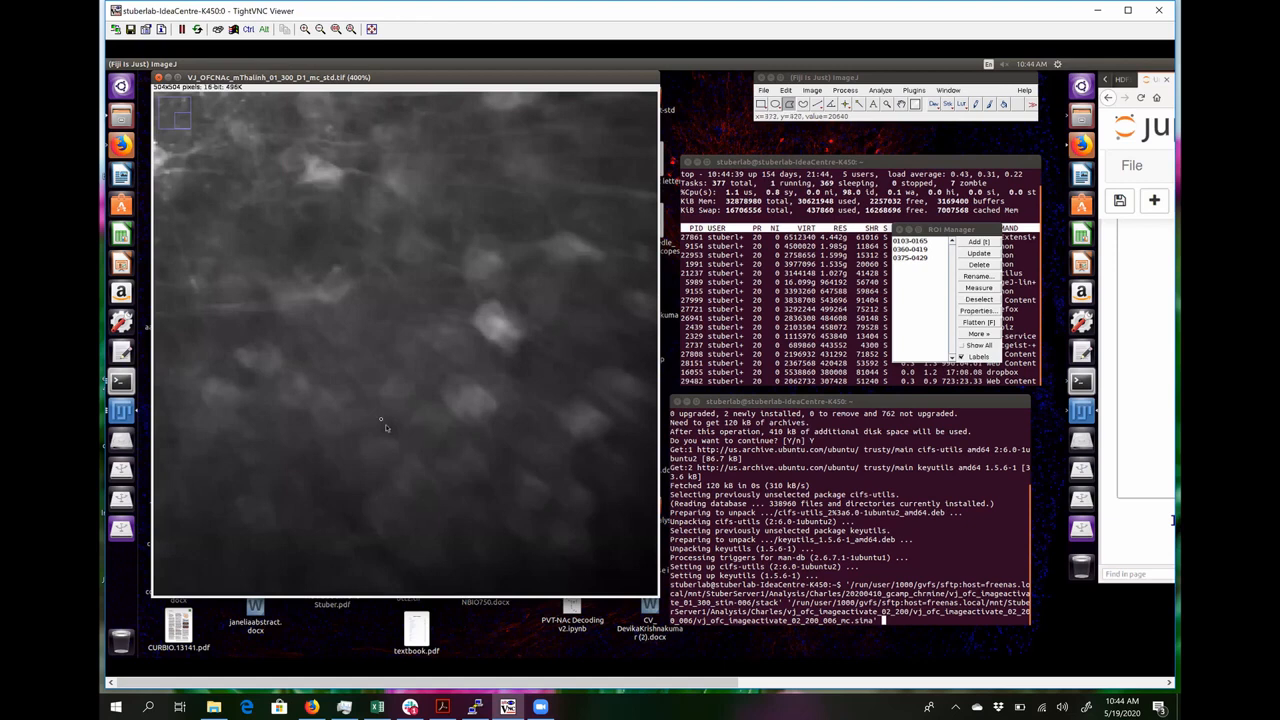
key("minus")
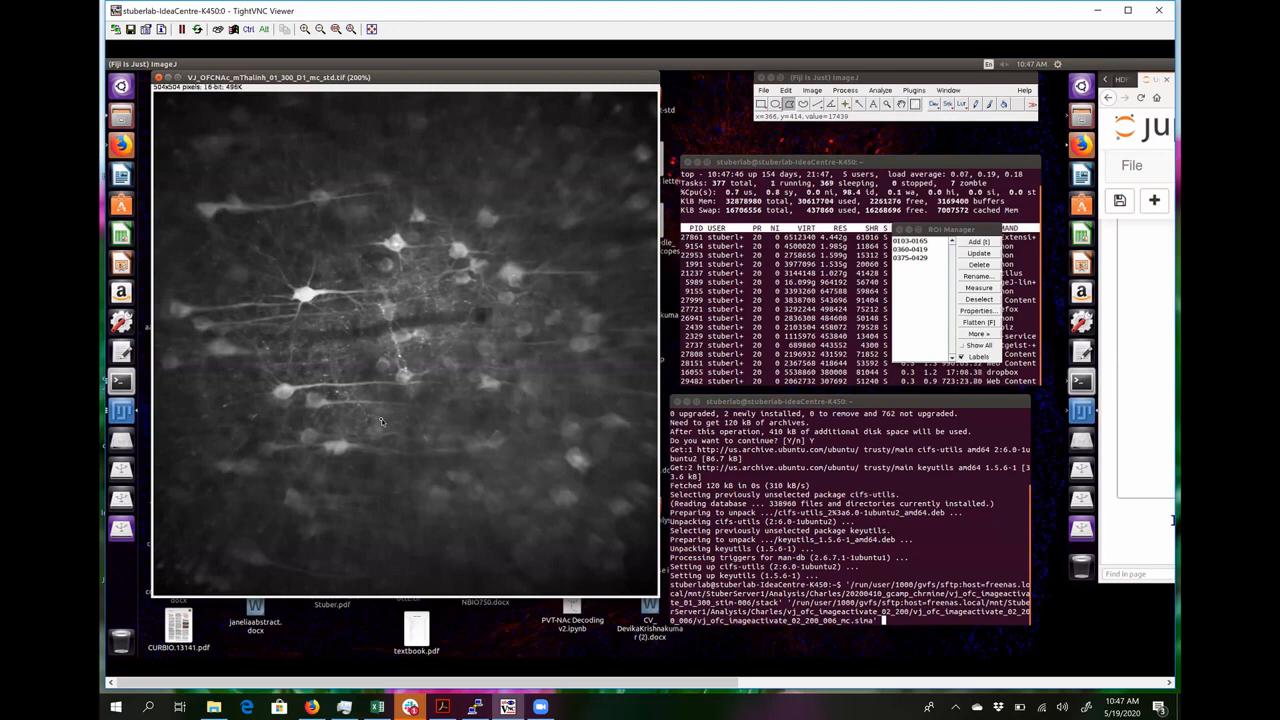
key("alt+Tab")
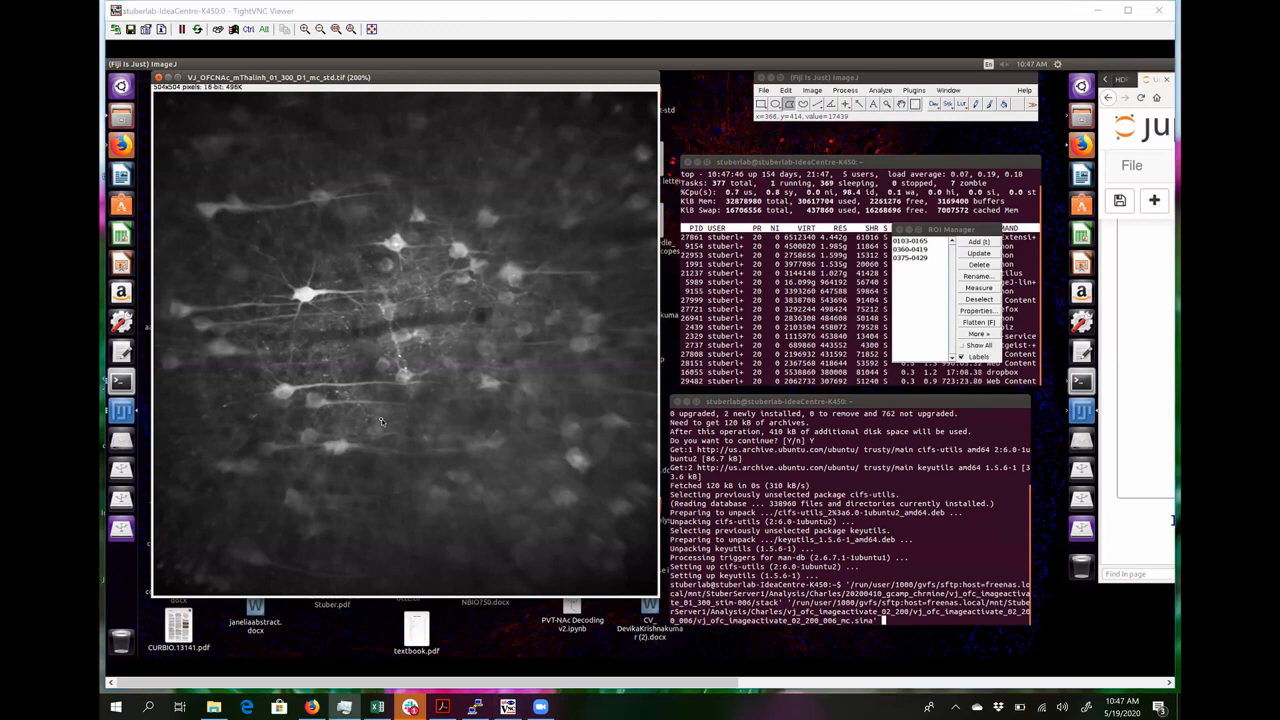